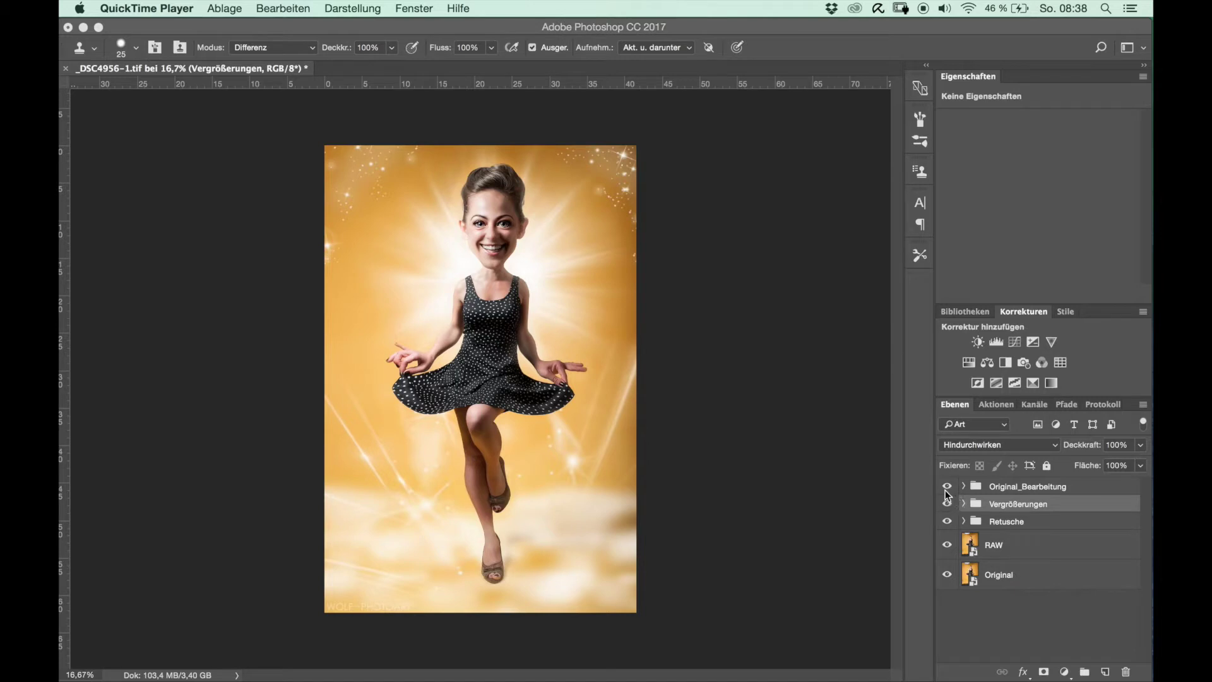
Step: Inspect the Original_Bearbeitung group and hide its glow look
left_click(1015, 494)
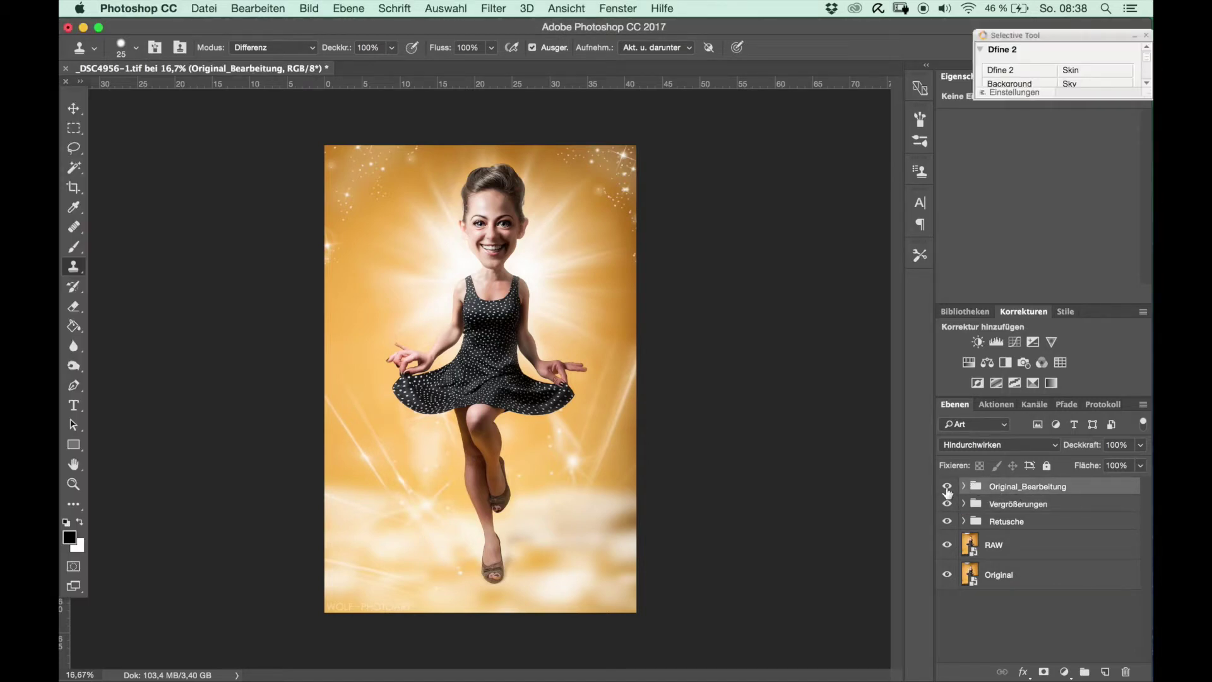
left_click(964, 486)
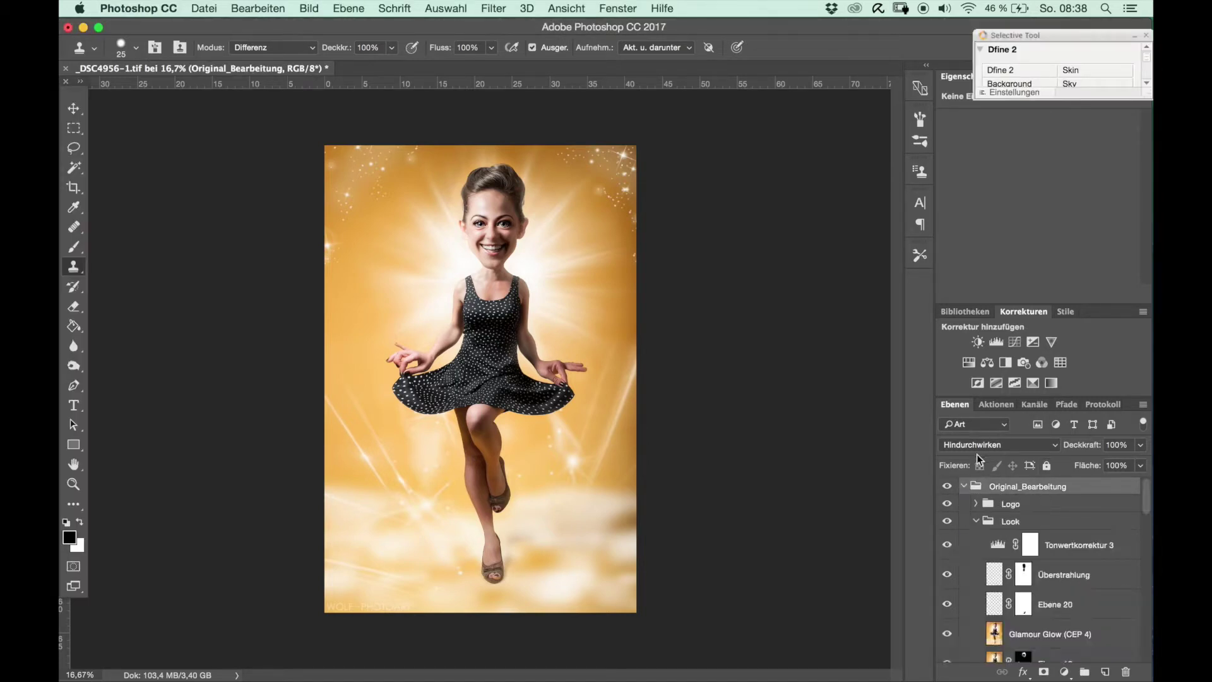
left_click(963, 486)
left_click(1022, 505)
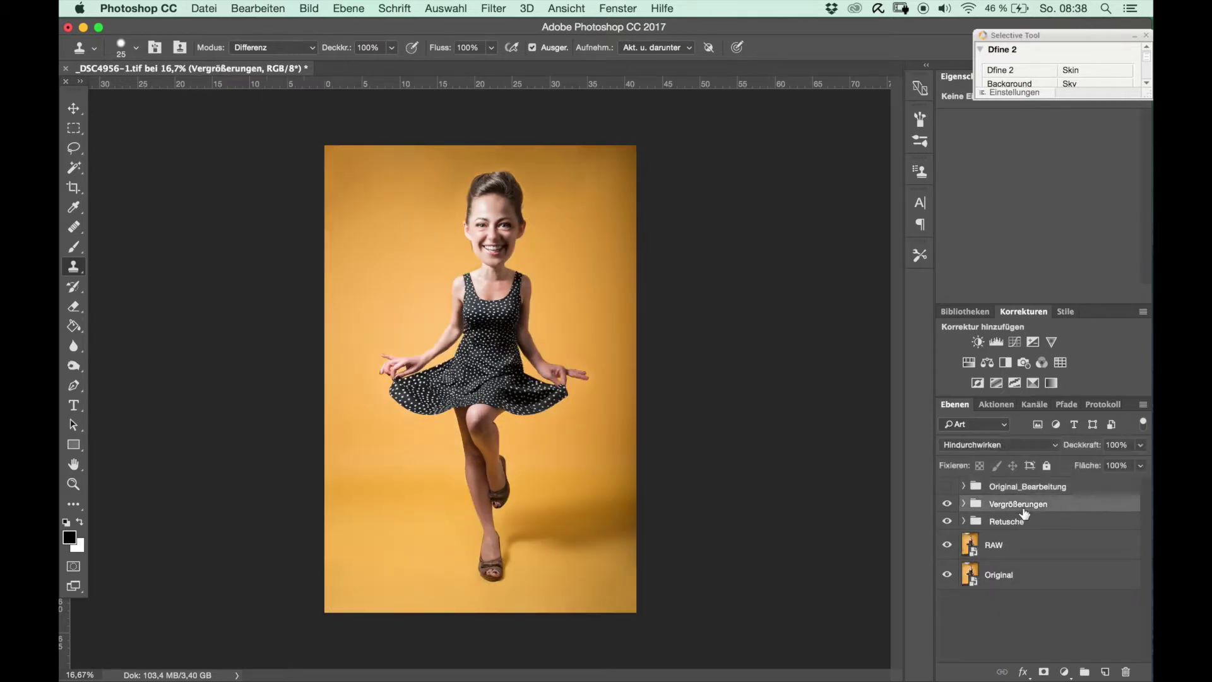
Step: Compare against the Original photo alone, restore the caricature, and expand Vergrößerungen
left_click(946, 575, "alt")
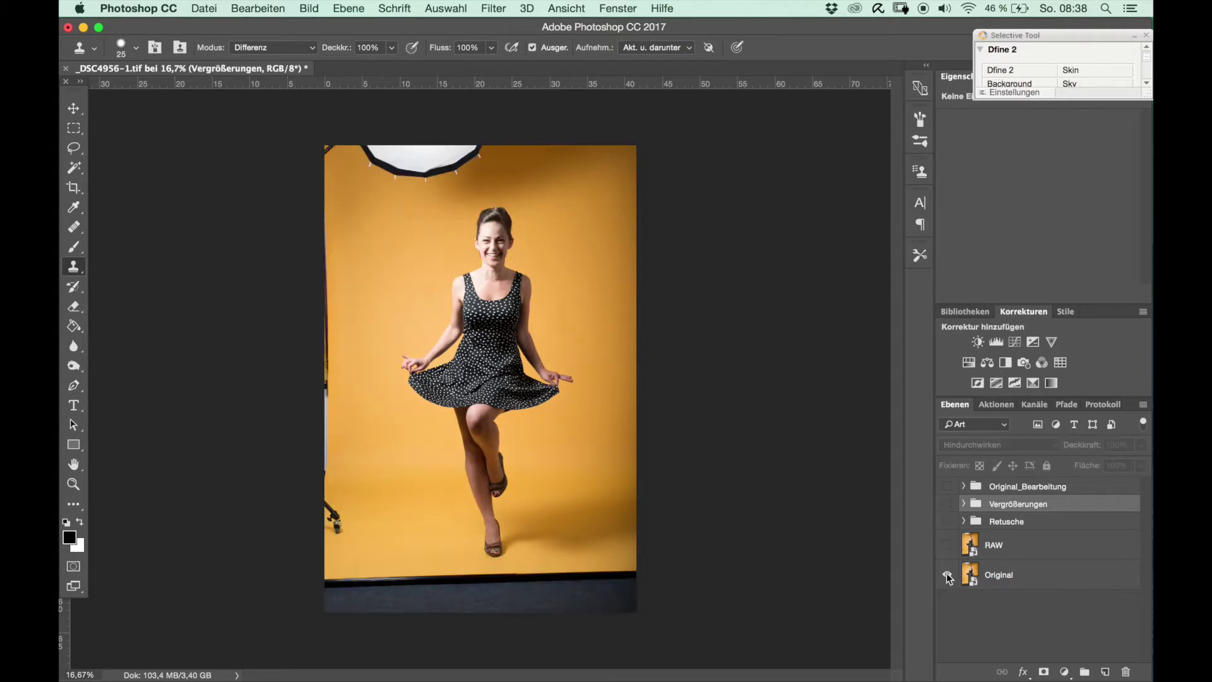
left_click(947, 576, "alt")
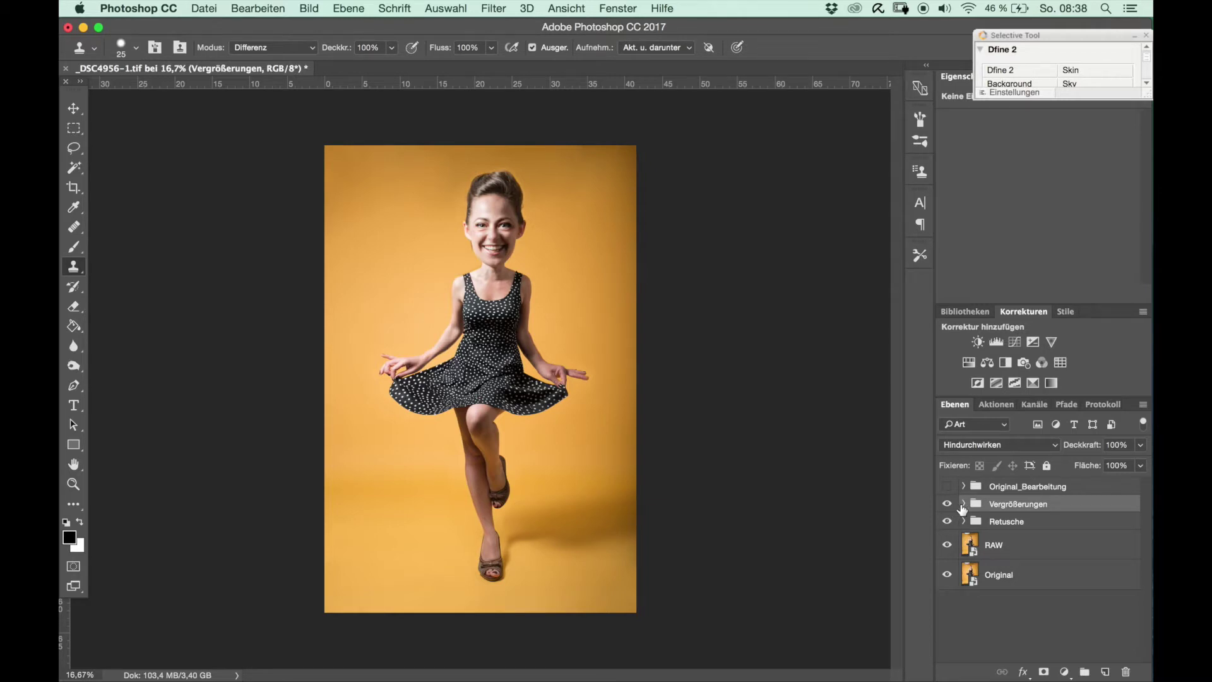
left_click(962, 504)
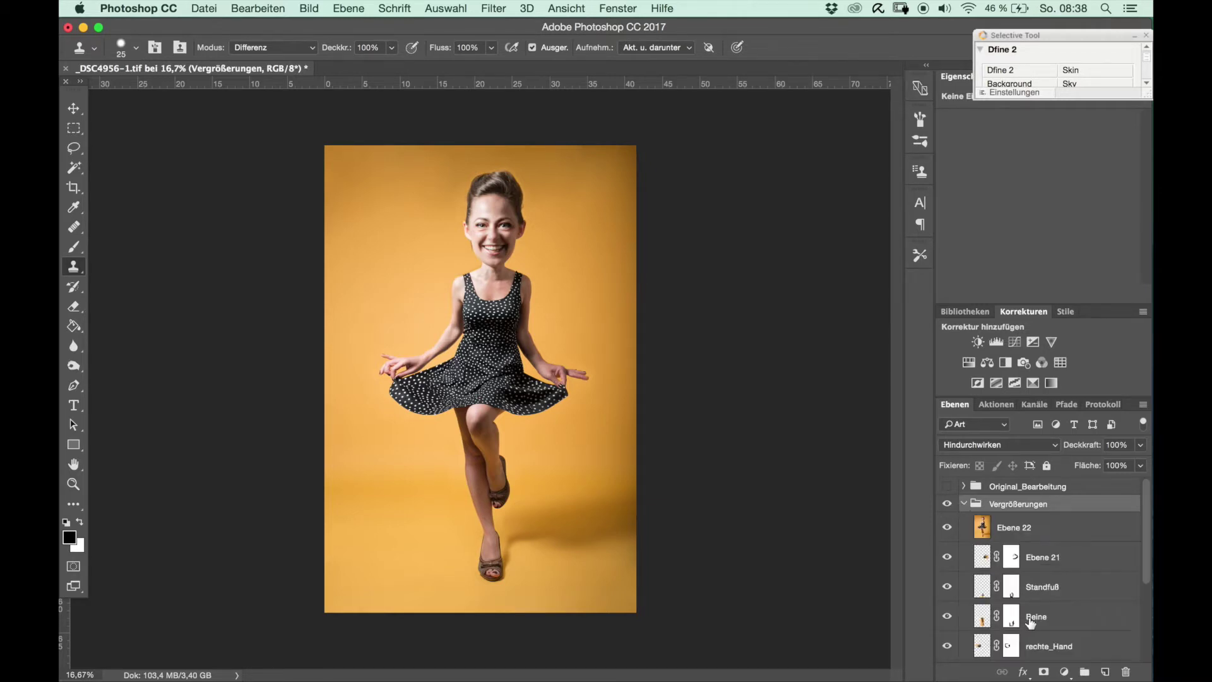
Step: Review the Vergrößerungen body-part layers, collapse the group, and stamp visible layers into Ebene 23
scroll(991, 567, "down", 2)
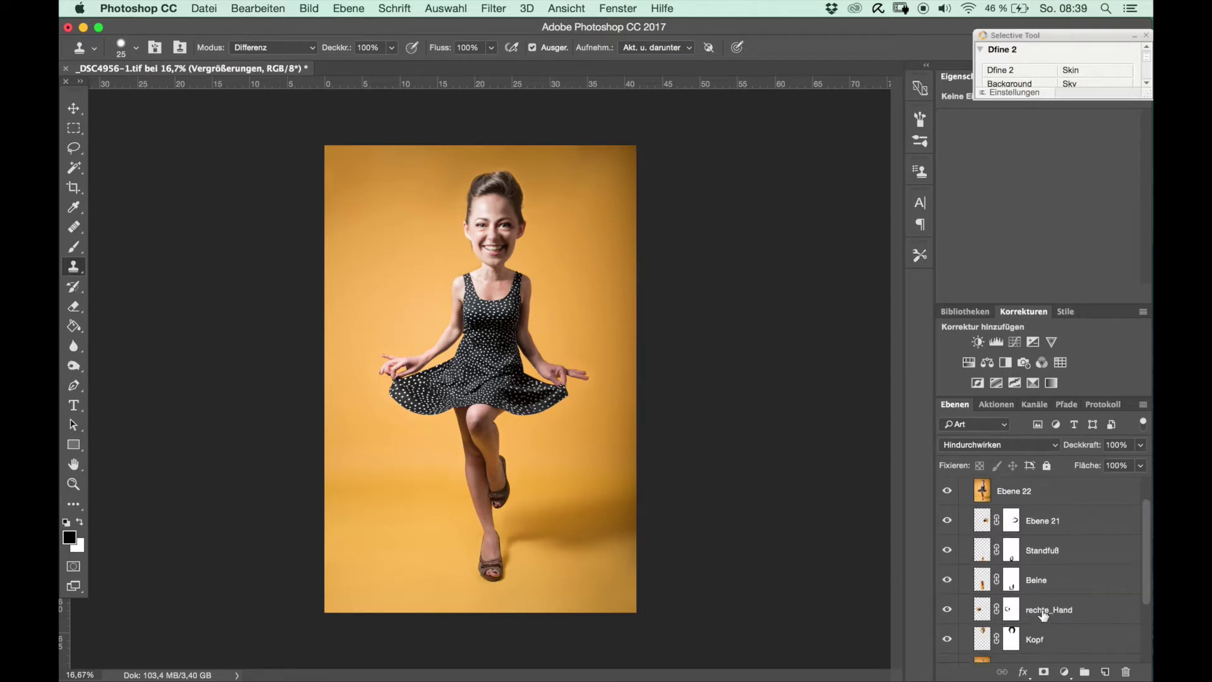
scroll(975, 549, "up", 2)
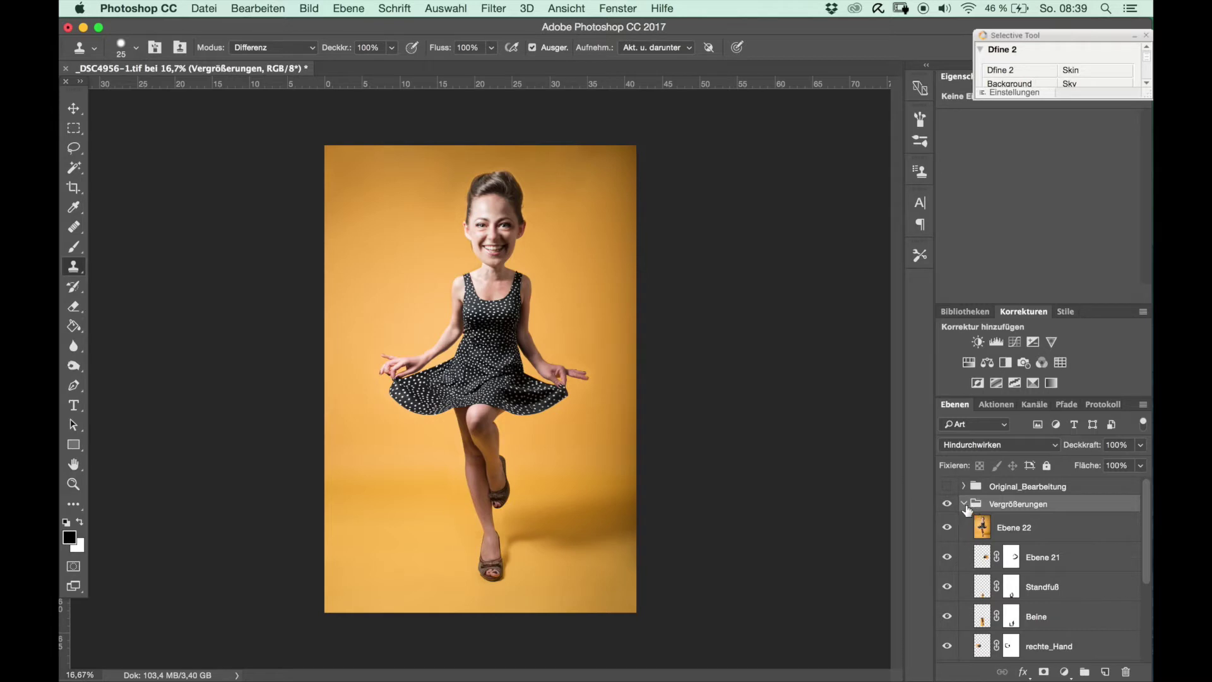
left_click(964, 504)
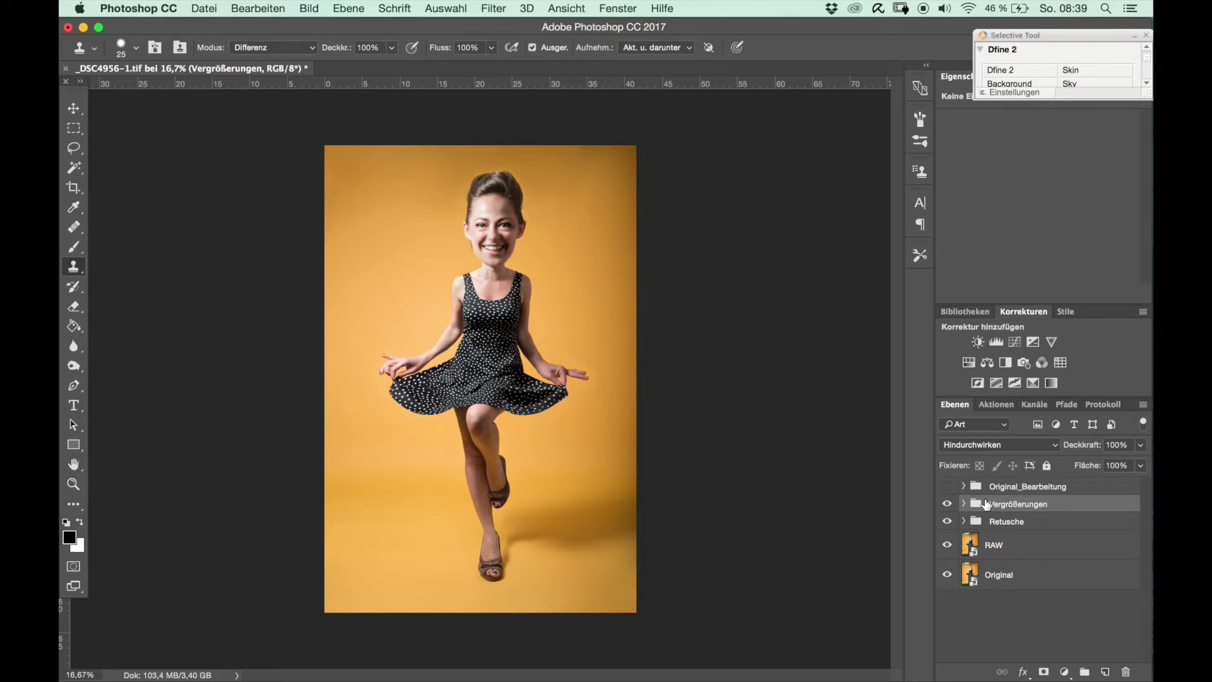
key("ctrl+alt+shift+e")
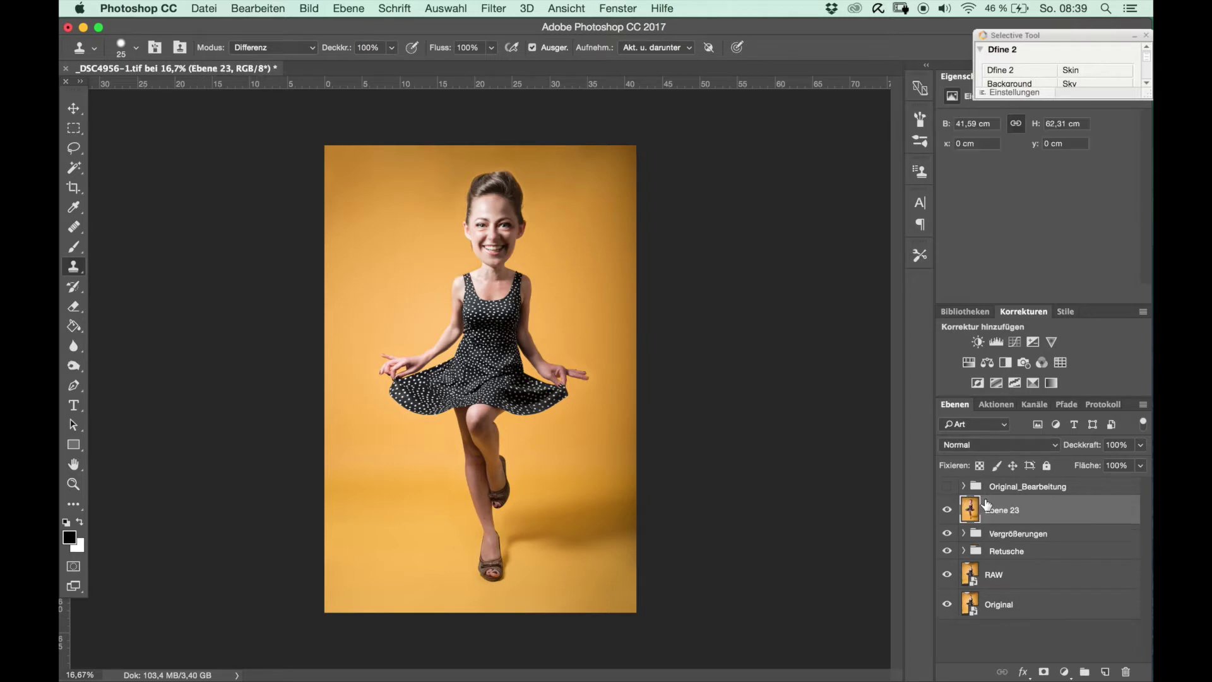
Step: Rename the merged layer Ebene 23 to 'Verflüssigen'
double_click(1008, 511)
type("Verf")
type("lüssigen")
key("Return")
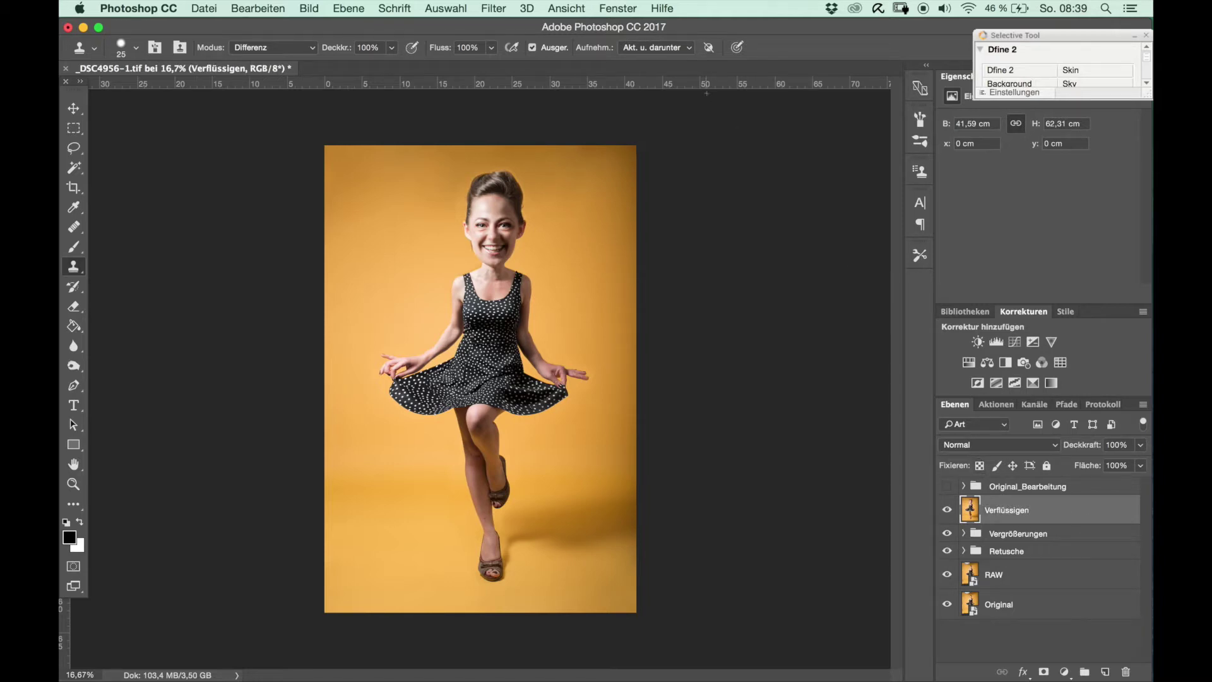
left_click(485, 9)
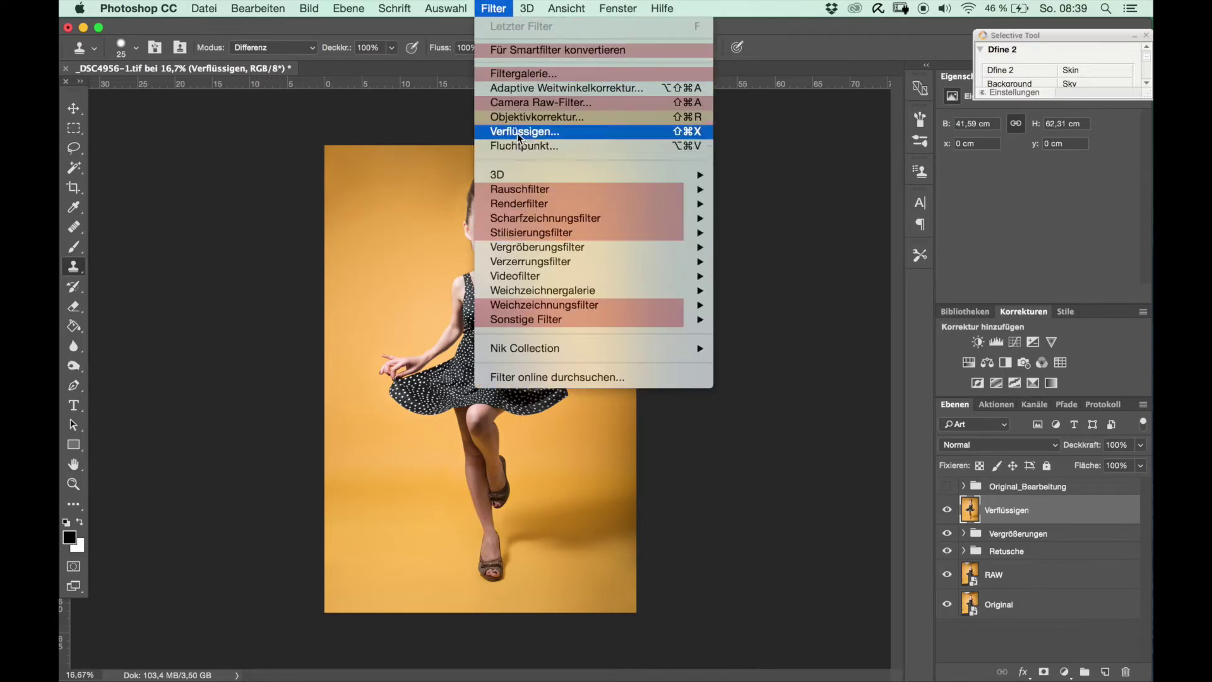
Step: Open Liquify with Face-Aware Liquify expanded, zoomed in on the woman's head
left_click(552, 132)
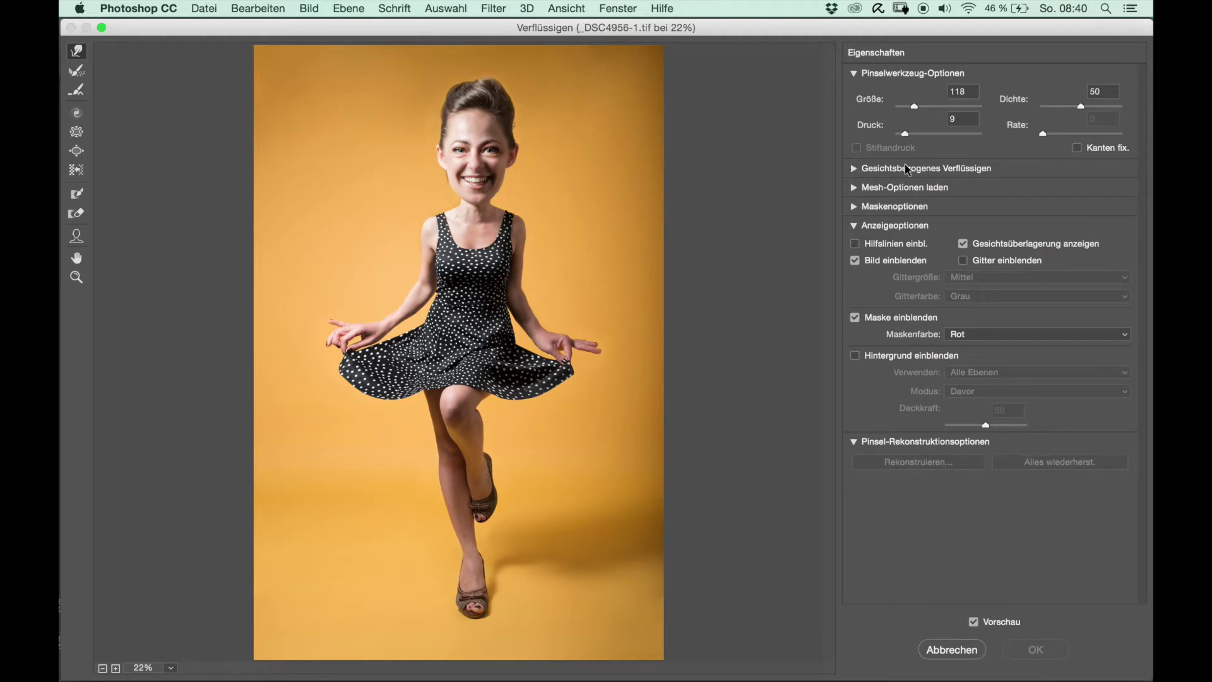
left_click(853, 172)
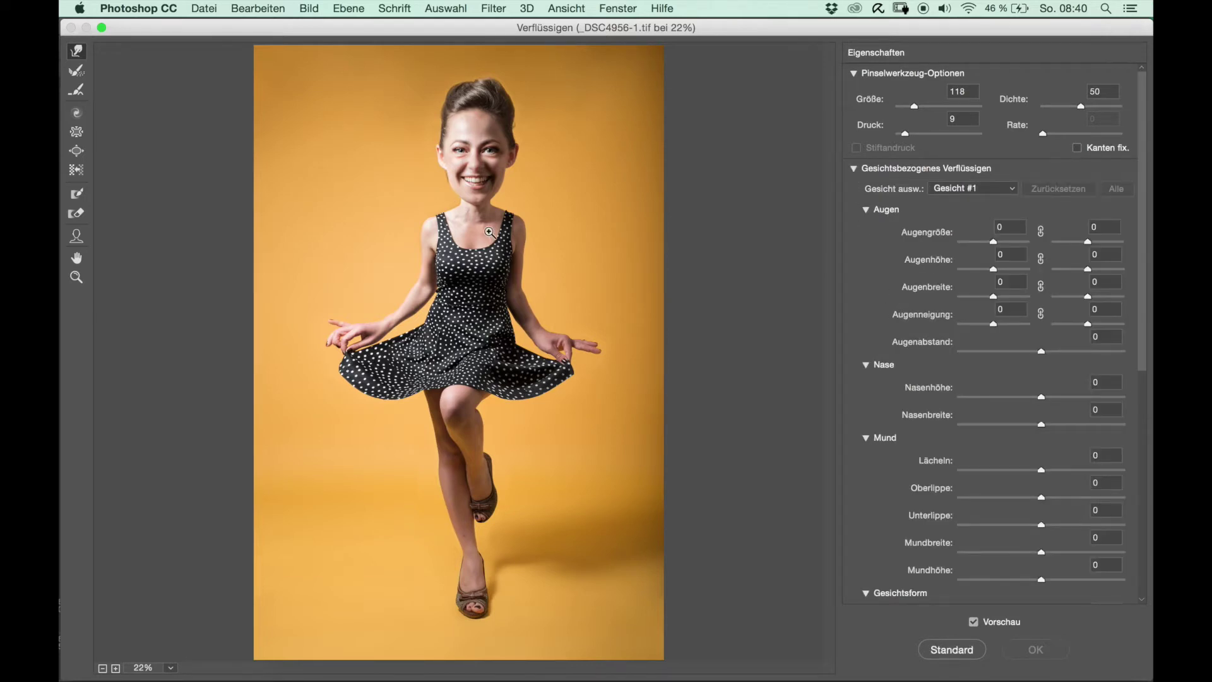
key("super+plus")
key("super+plus")
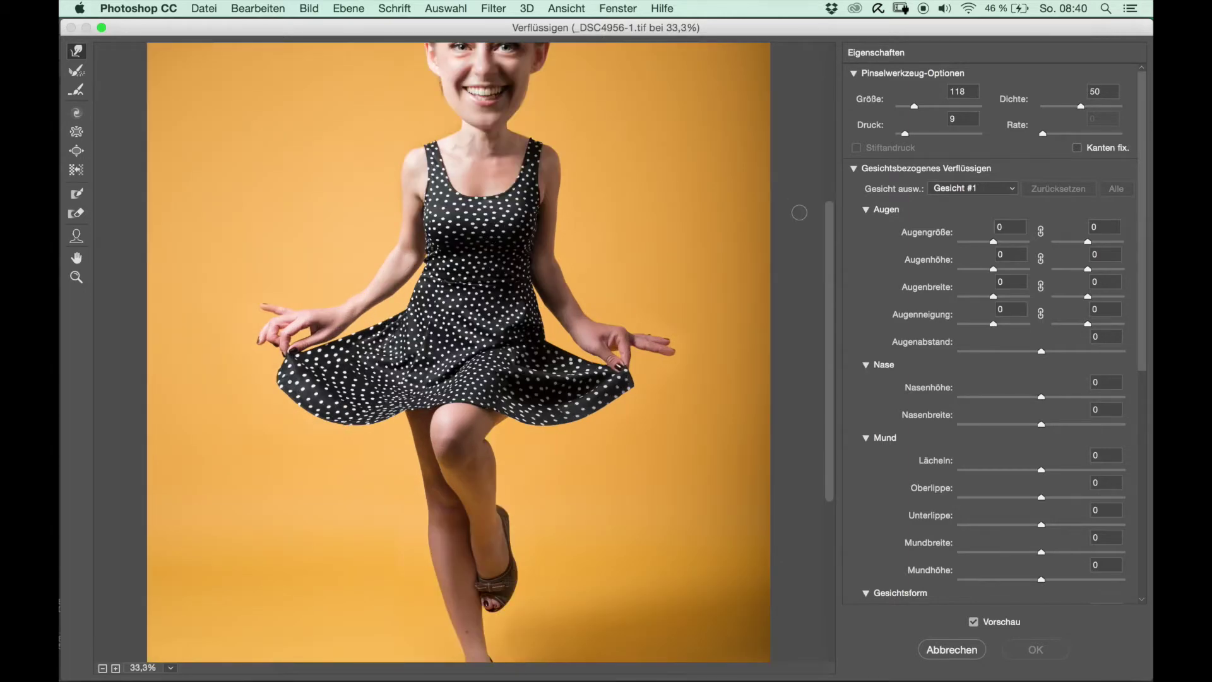
left_click_drag(829, 265, 839, 144)
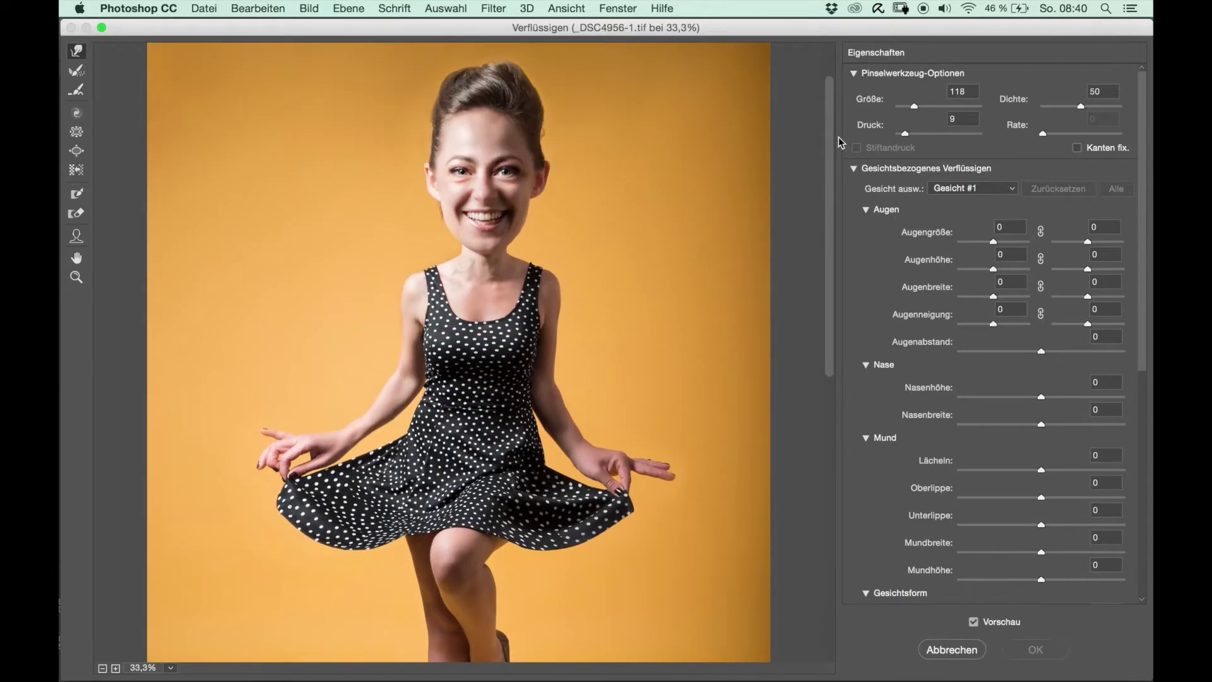
key("super+plus")
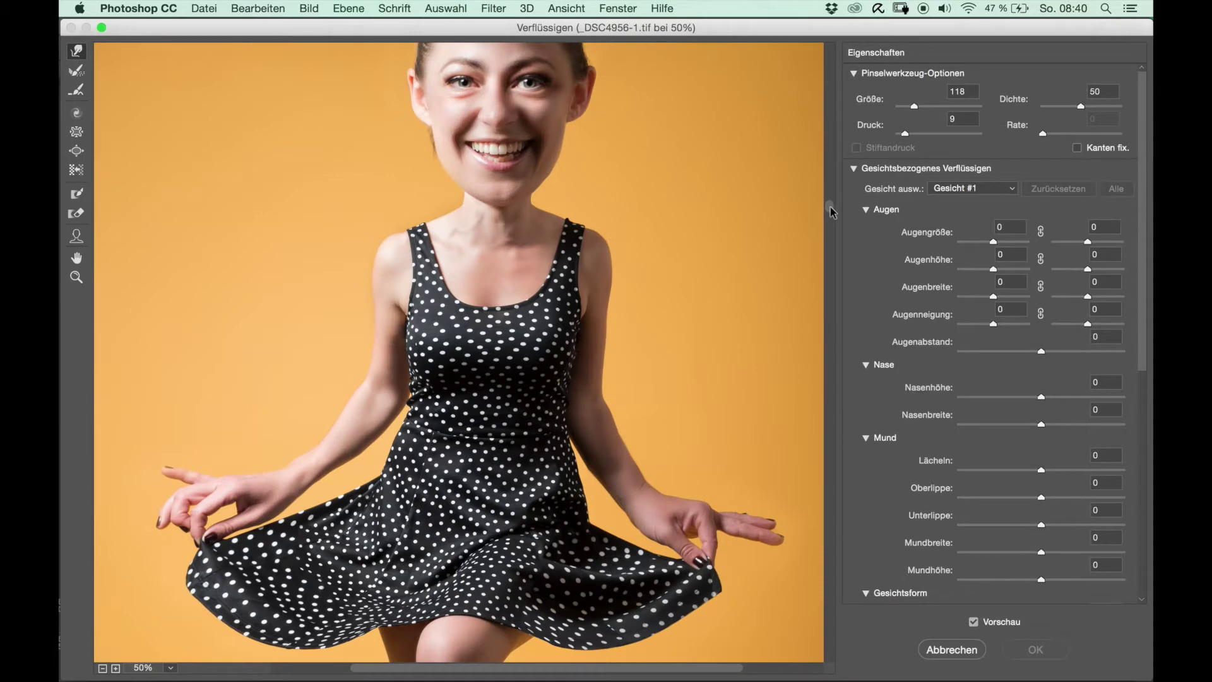
left_click_drag(829, 207, 828, 81)
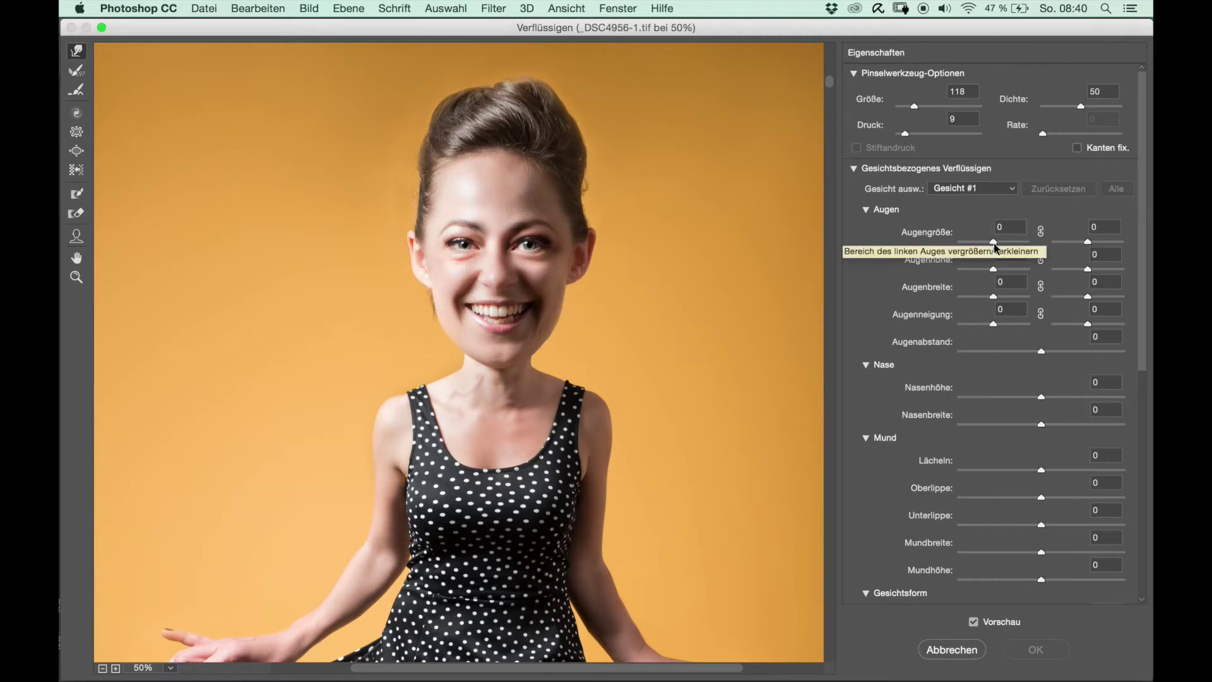
Step: Set eye size to 100 left and 0 right, eye height 100 left and 75 right
left_click(994, 246)
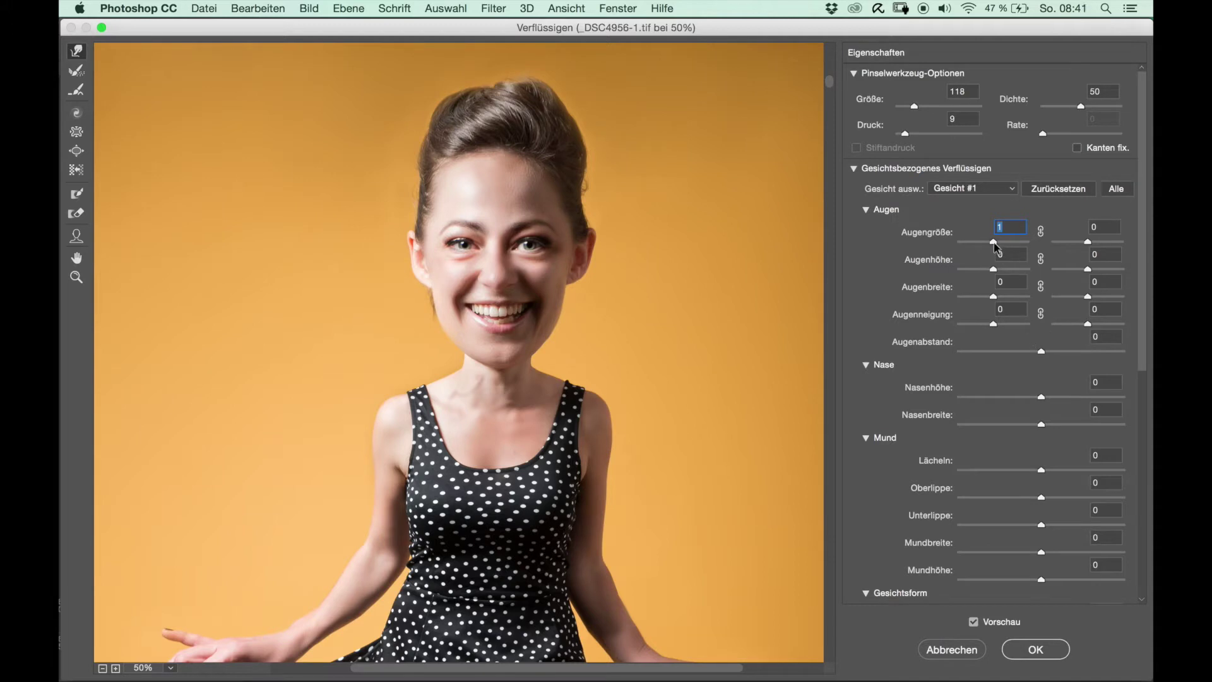
left_click_drag(994, 243, 1029, 245)
left_click_drag(1087, 242, 1092, 241)
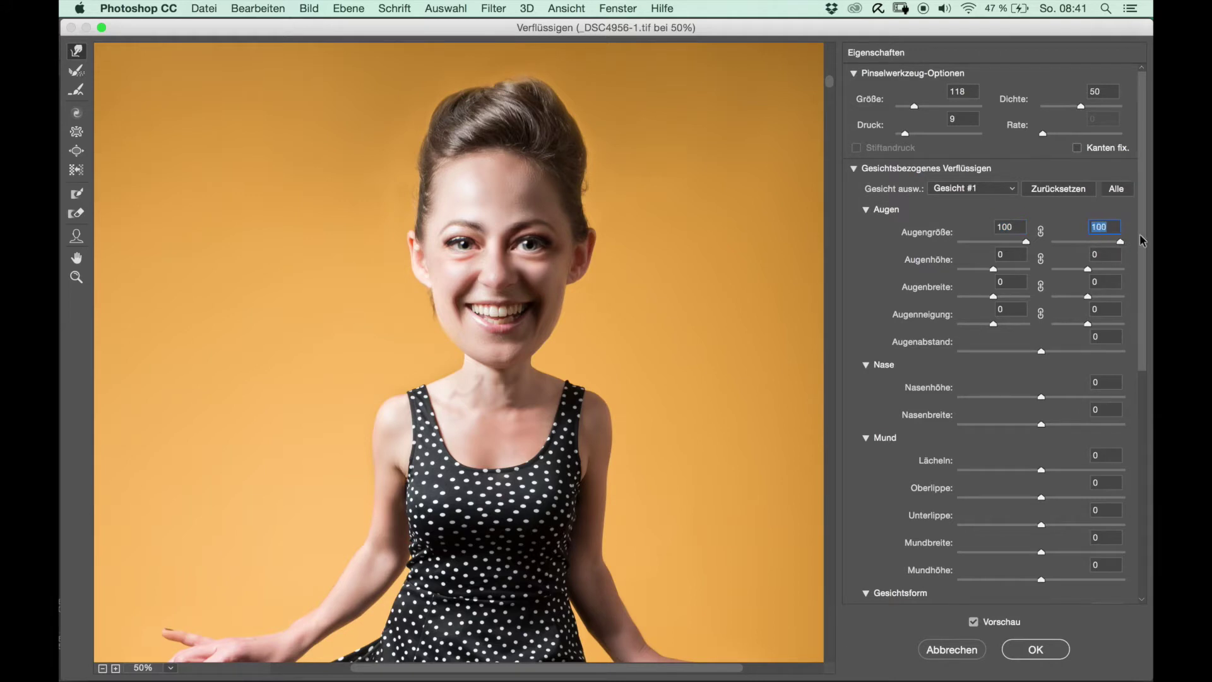
left_click_drag(1092, 242, 1088, 241)
type("0")
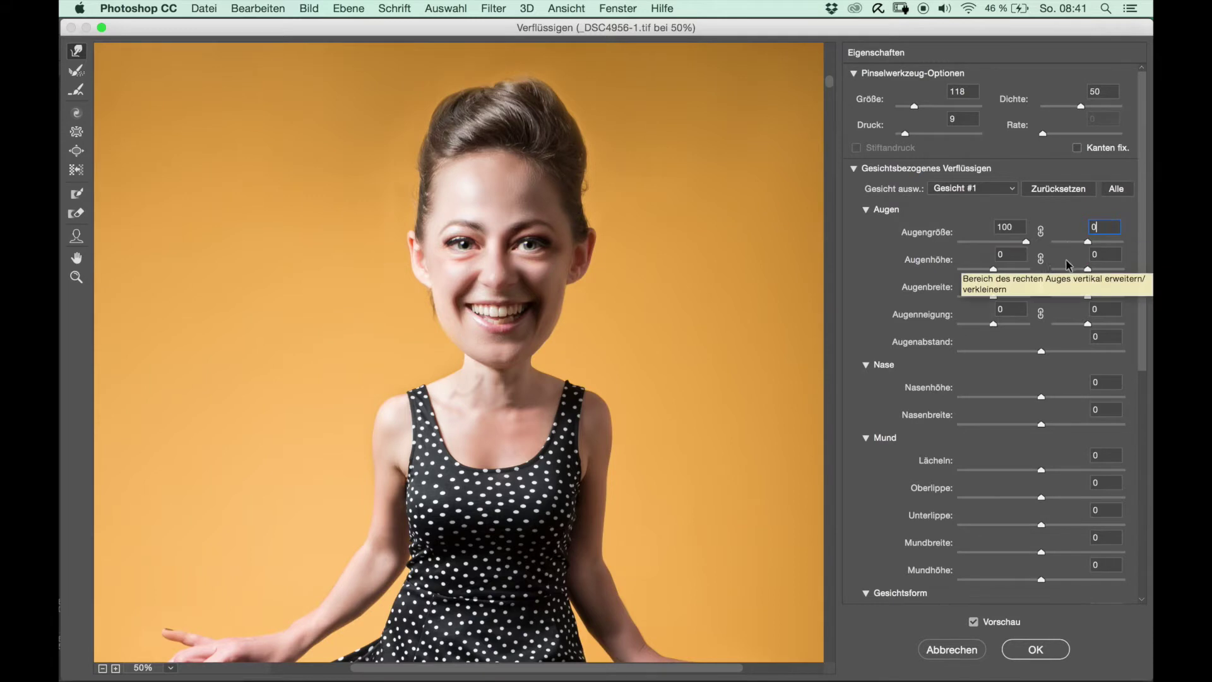
left_click_drag(993, 269, 1030, 279)
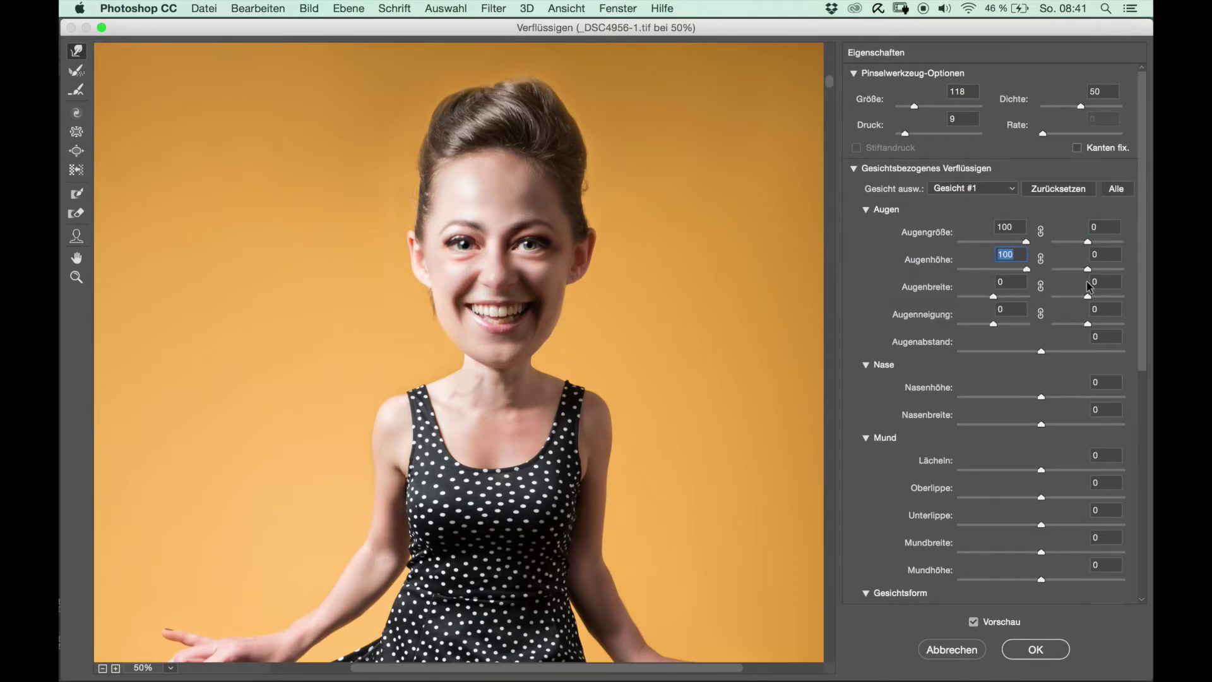
left_click_drag(1088, 269, 1116, 278)
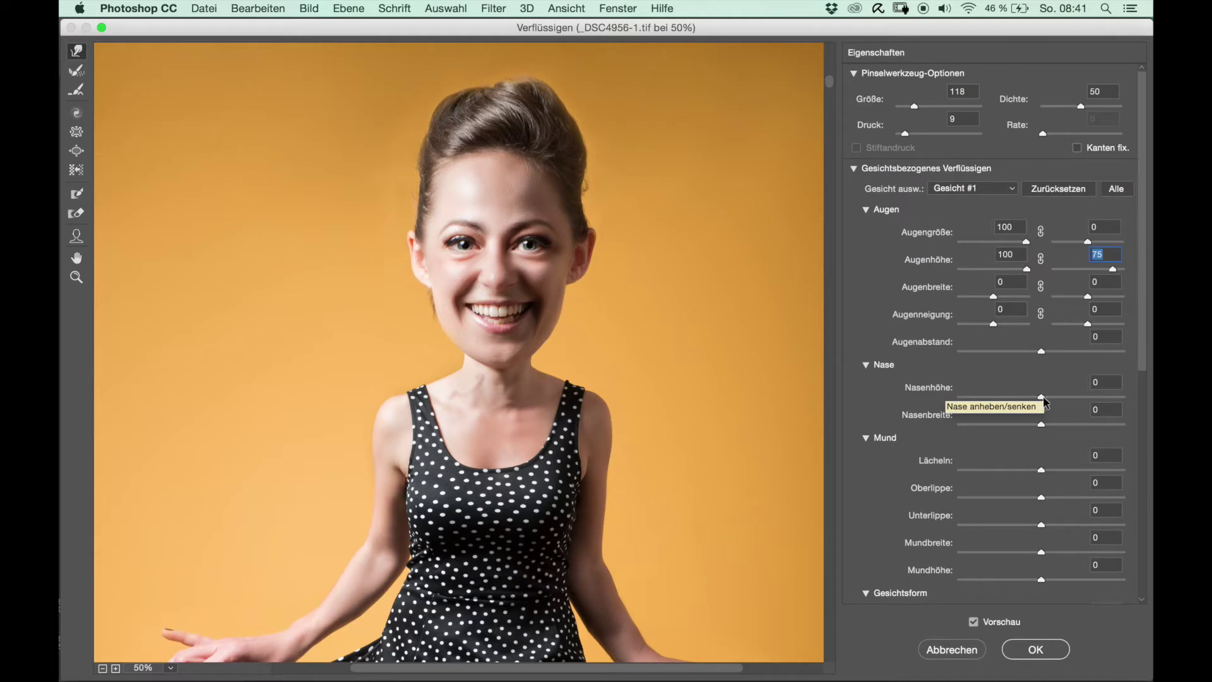
Step: Leave nose height at 0 and widen the nose to 100
left_click_drag(1042, 400, 1066, 398)
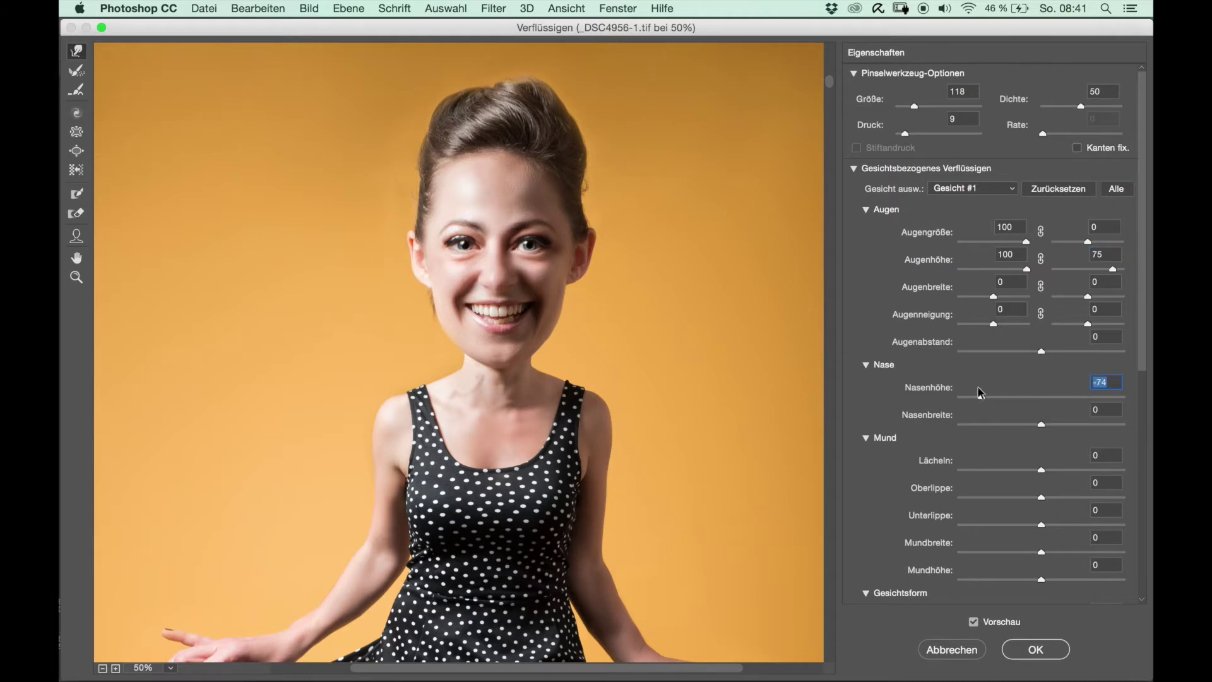
mouse_move(1066, 396)
left_mouse_down()
mouse_move(966, 396)
mouse_move(1092, 398)
left_mouse_up()
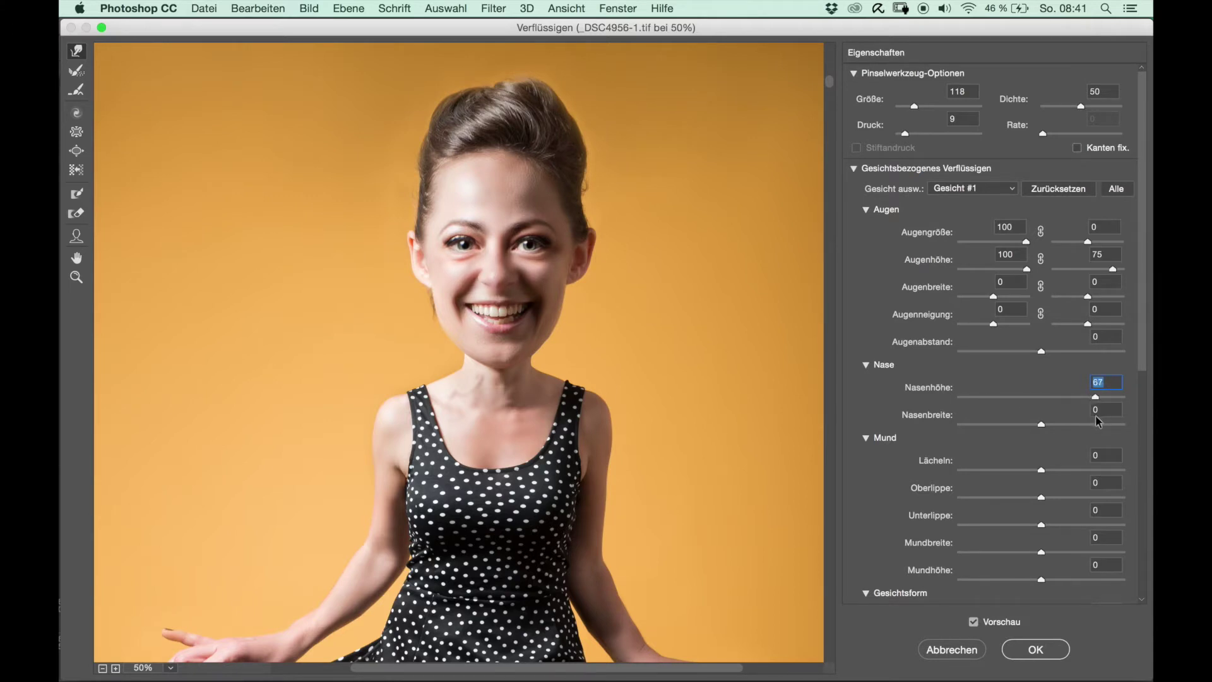
type("0")
key("Return")
left_click_drag(1041, 424, 1149, 440)
Step: Set the smile to 46 and the lower lip to -55
left_click(1041, 470)
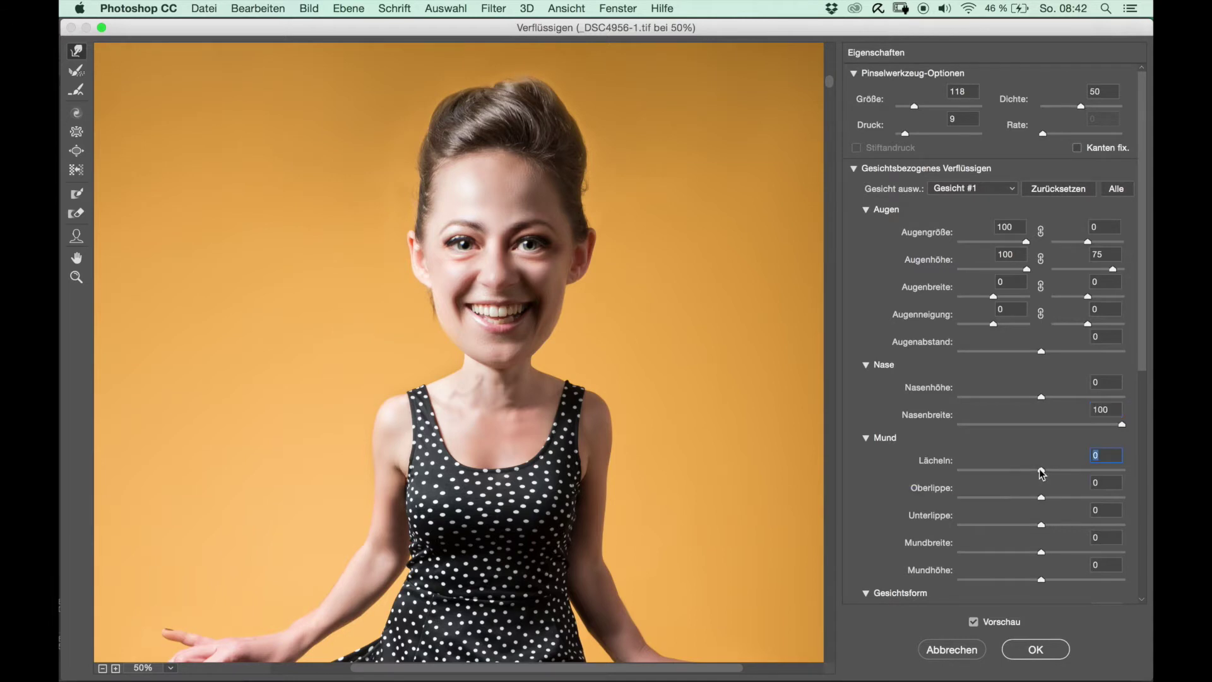
left_click_drag(1039, 470, 1064, 470)
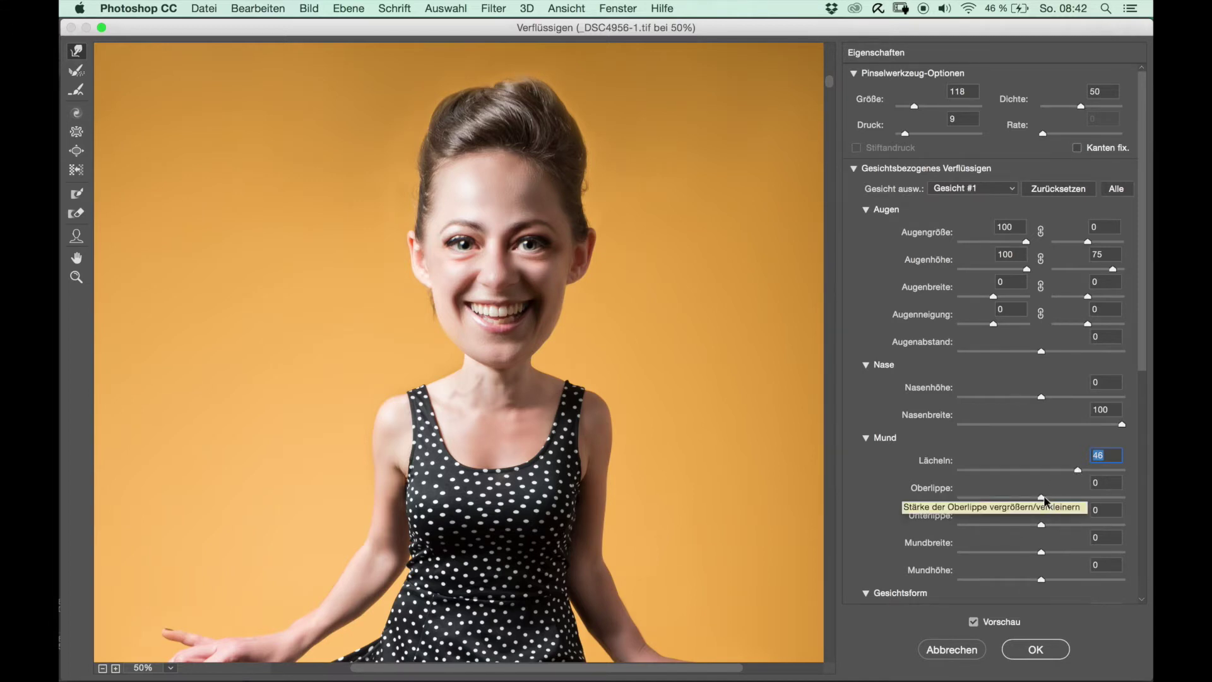
mouse_move(1042, 525)
left_mouse_down()
mouse_move(1043, 540)
mouse_move(1000, 539)
left_mouse_up()
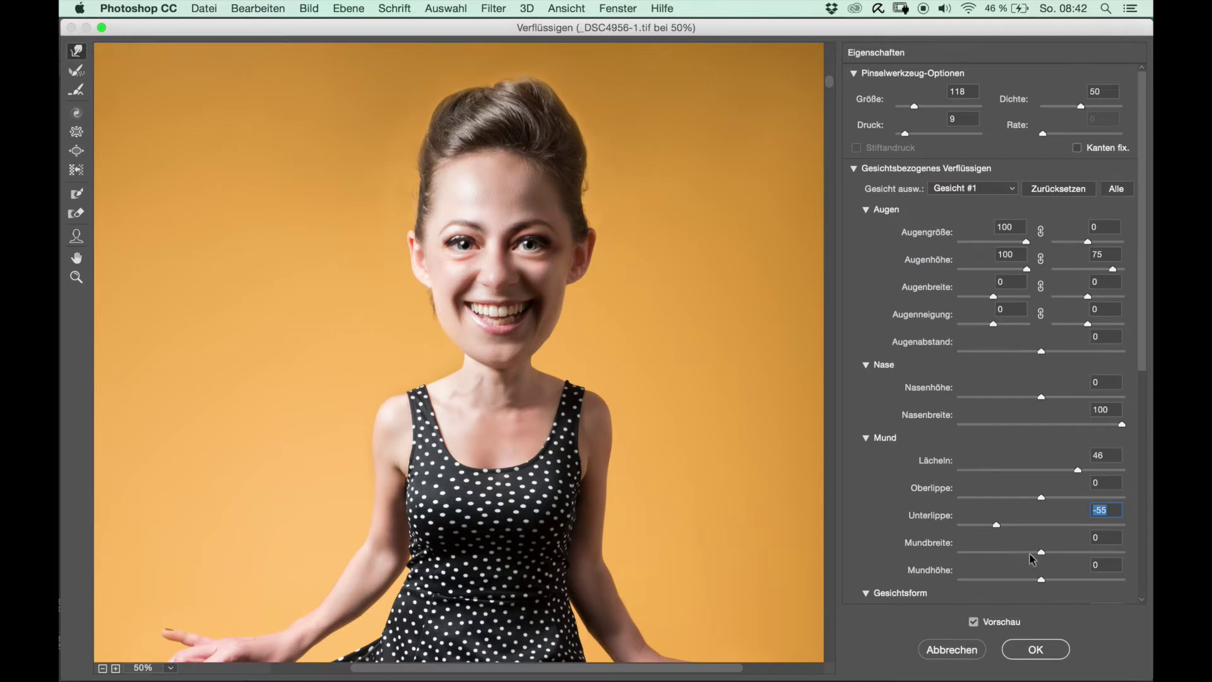
Step: Raise the forehead (Stirn) to 42 and slim the chin area (Kinnpartie) to -63
scroll(963, 568, "down", 5)
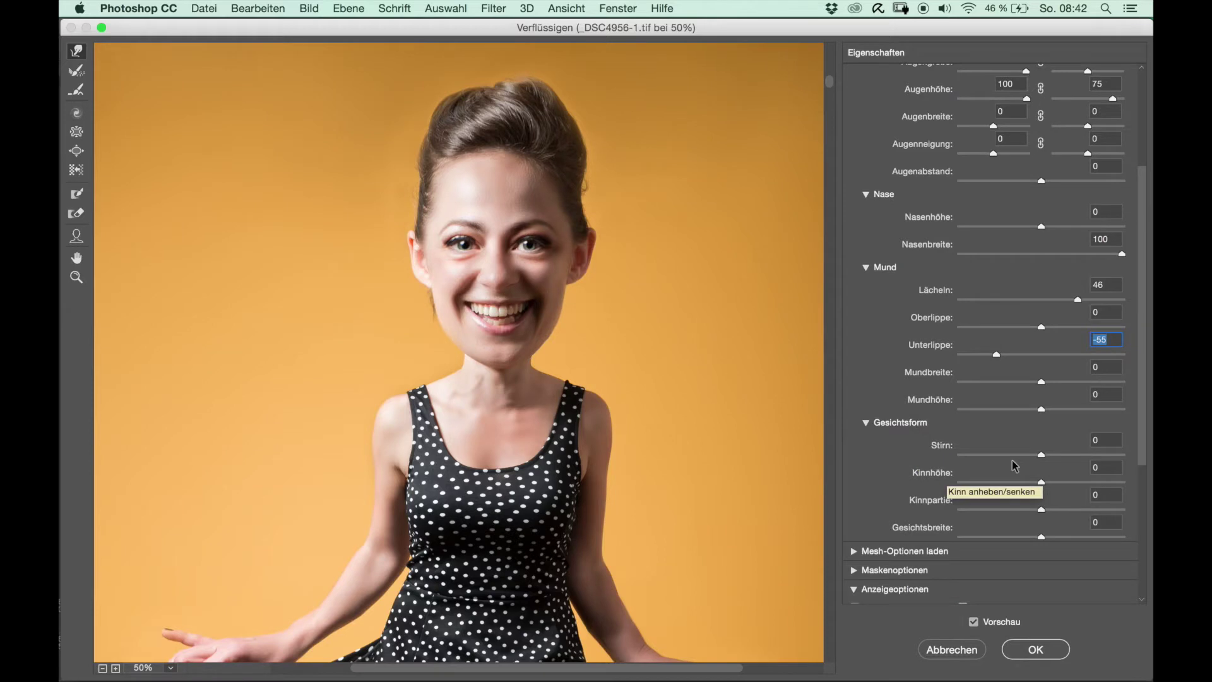
left_click_drag(1042, 455, 1077, 462)
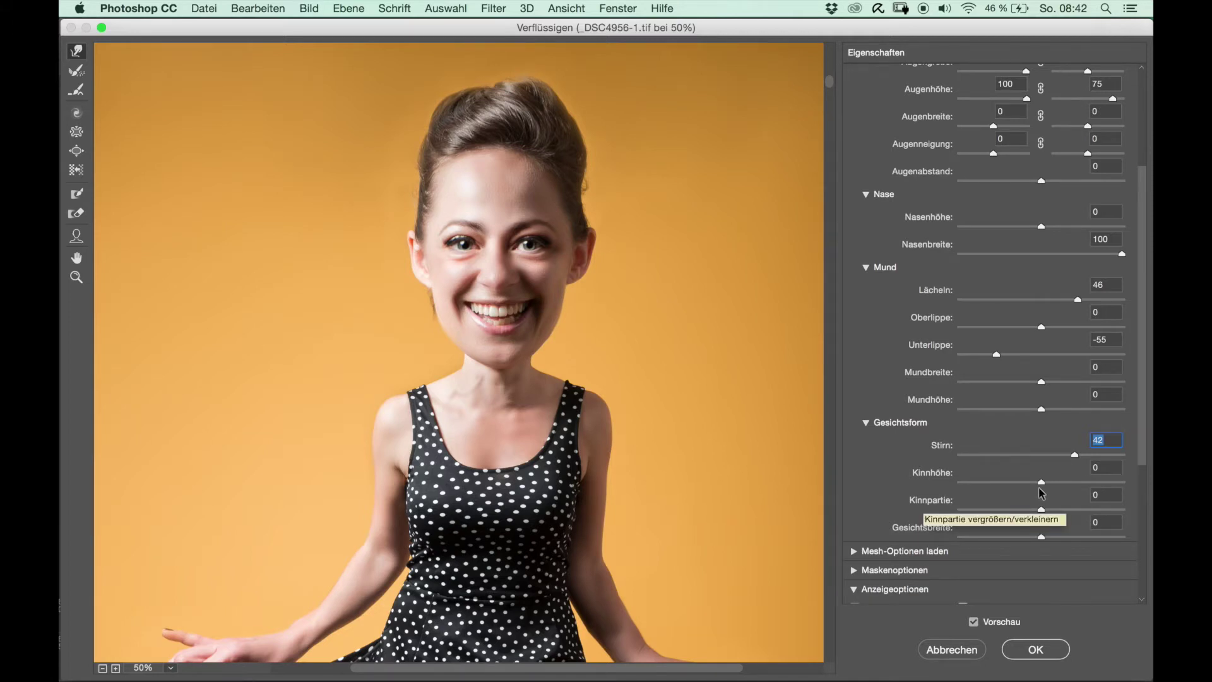
mouse_move(1041, 483)
left_mouse_down()
mouse_move(1070, 483)
mouse_move(988, 508)
mouse_move(1031, 510)
mouse_move(982, 508)
mouse_move(1042, 514)
left_mouse_up()
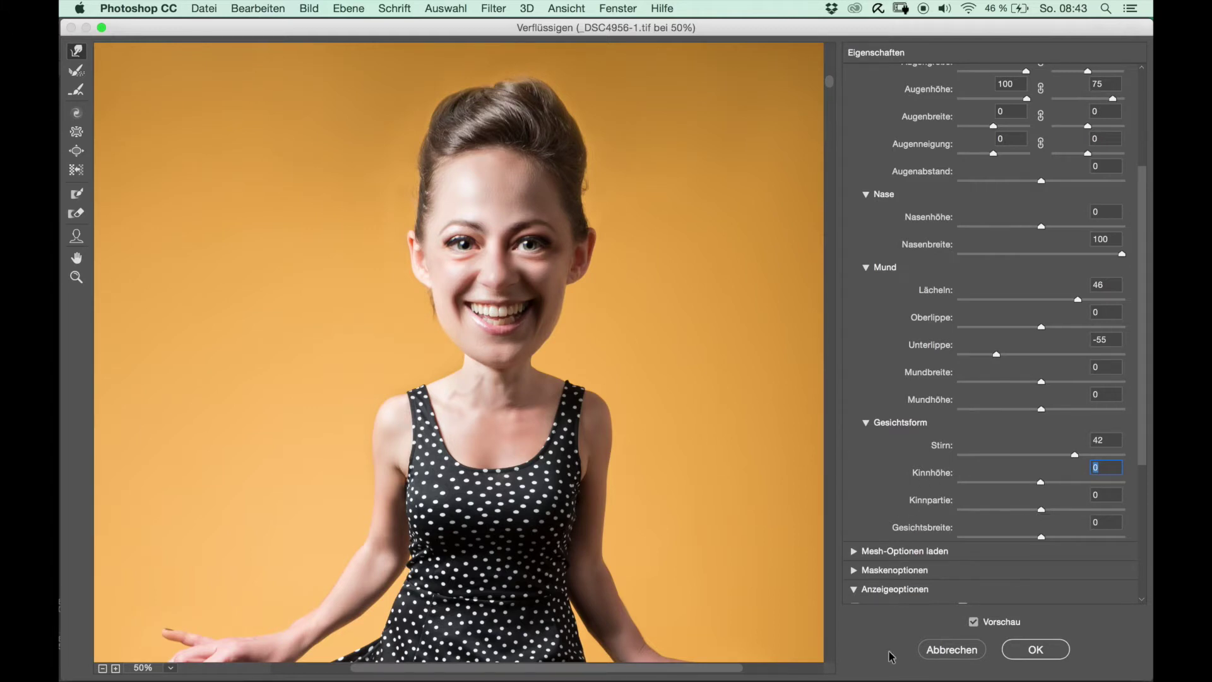
left_click(1042, 510)
left_click_drag(1042, 510, 993, 529)
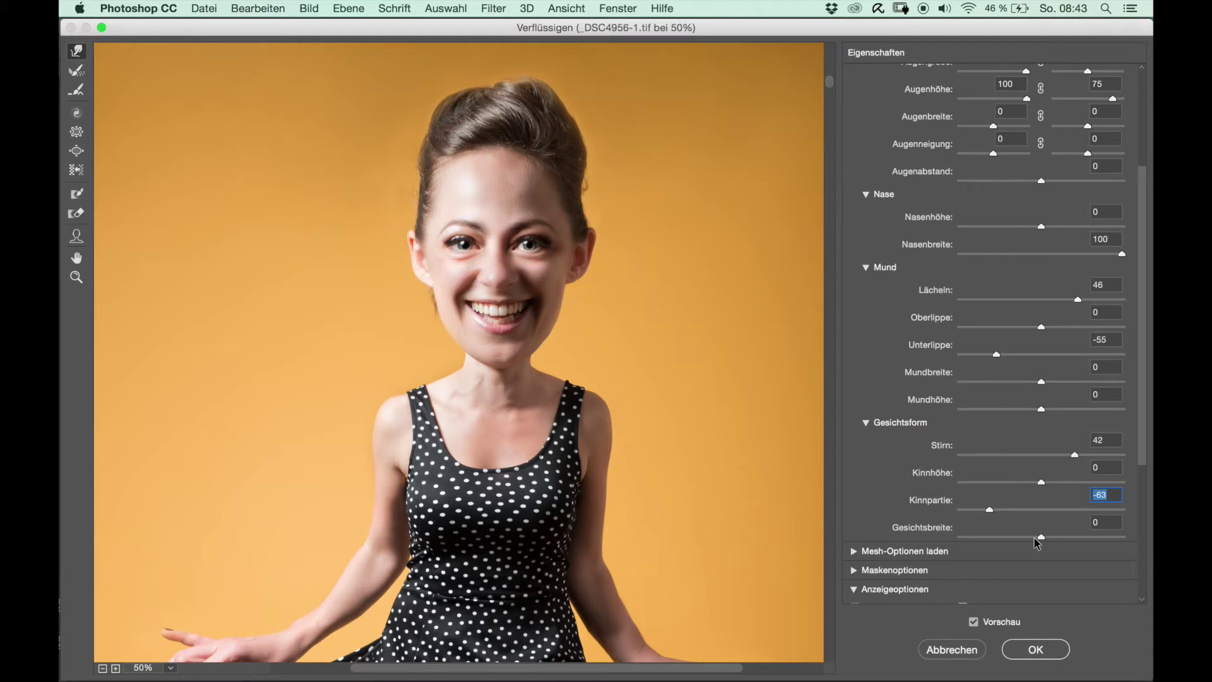
left_click_drag(1041, 537, 1021, 541)
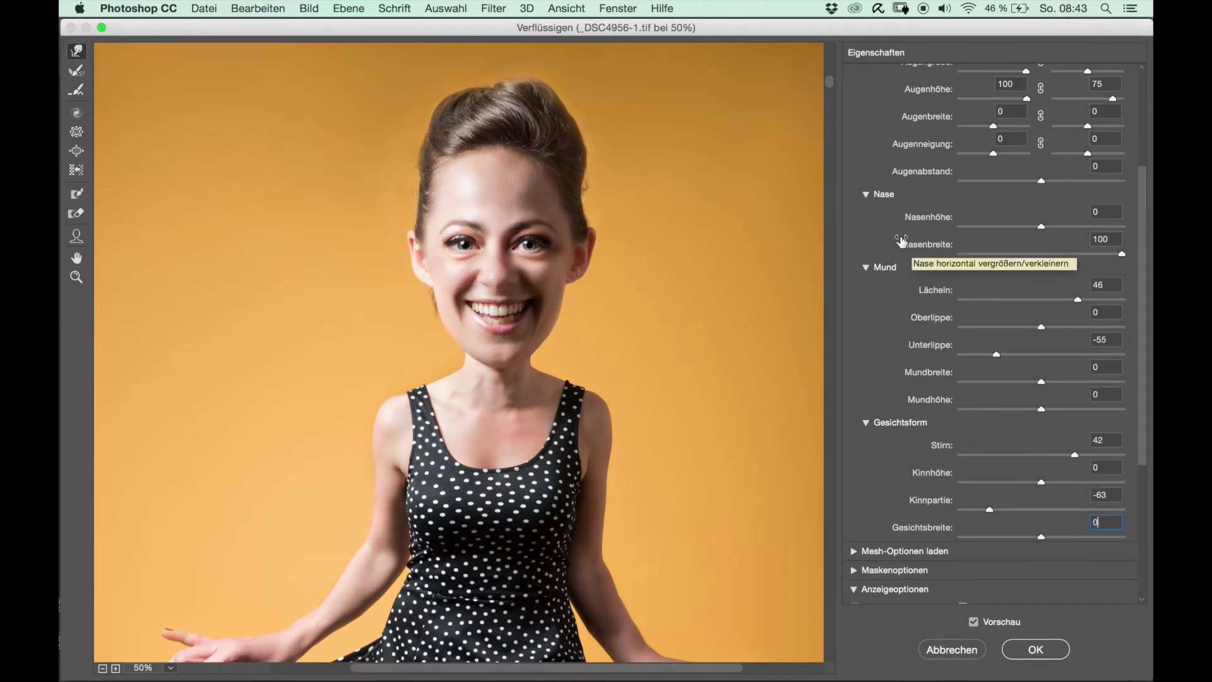
scroll(903, 243, "up", 5)
left_click(854, 168)
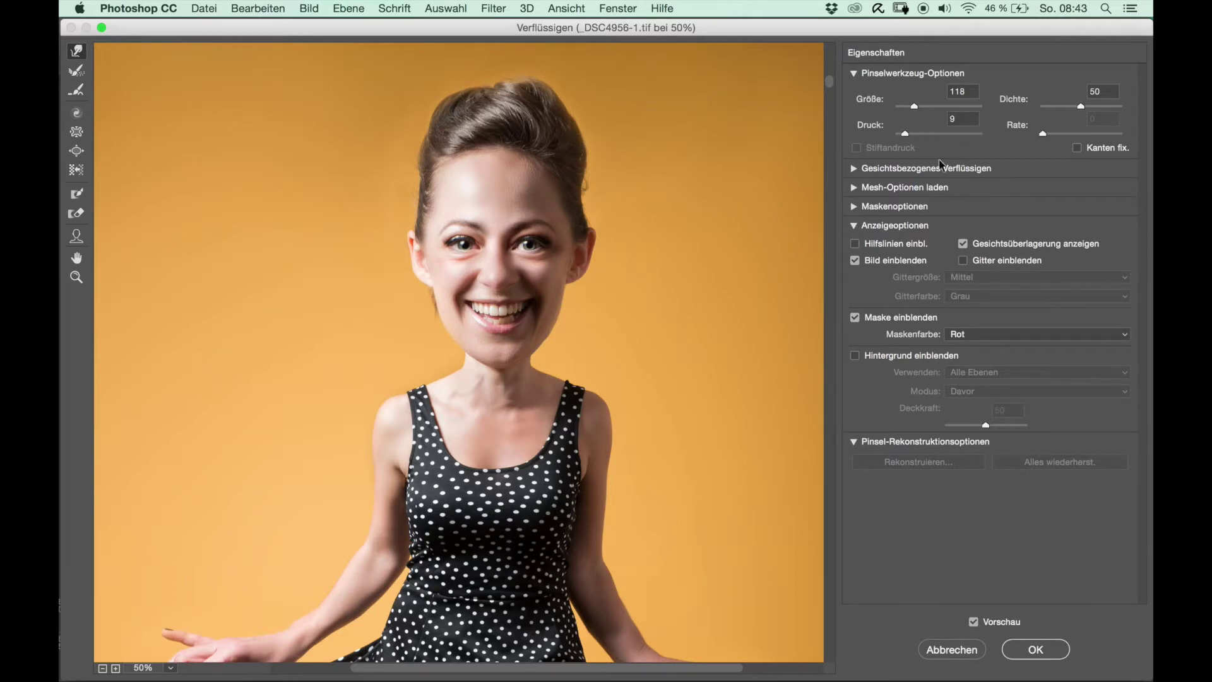
Step: Apply the Liquify reshaping and toggle the Verflüssigen layer to compare before and after
left_click(1042, 650)
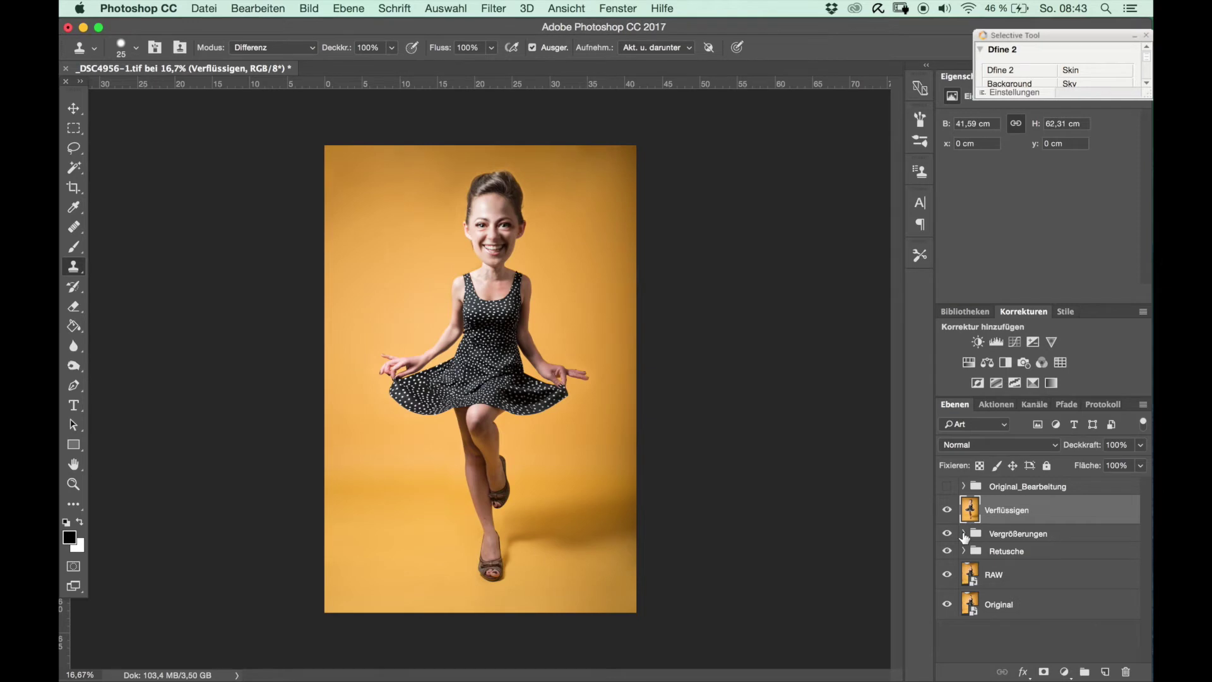
left_click(947, 513)
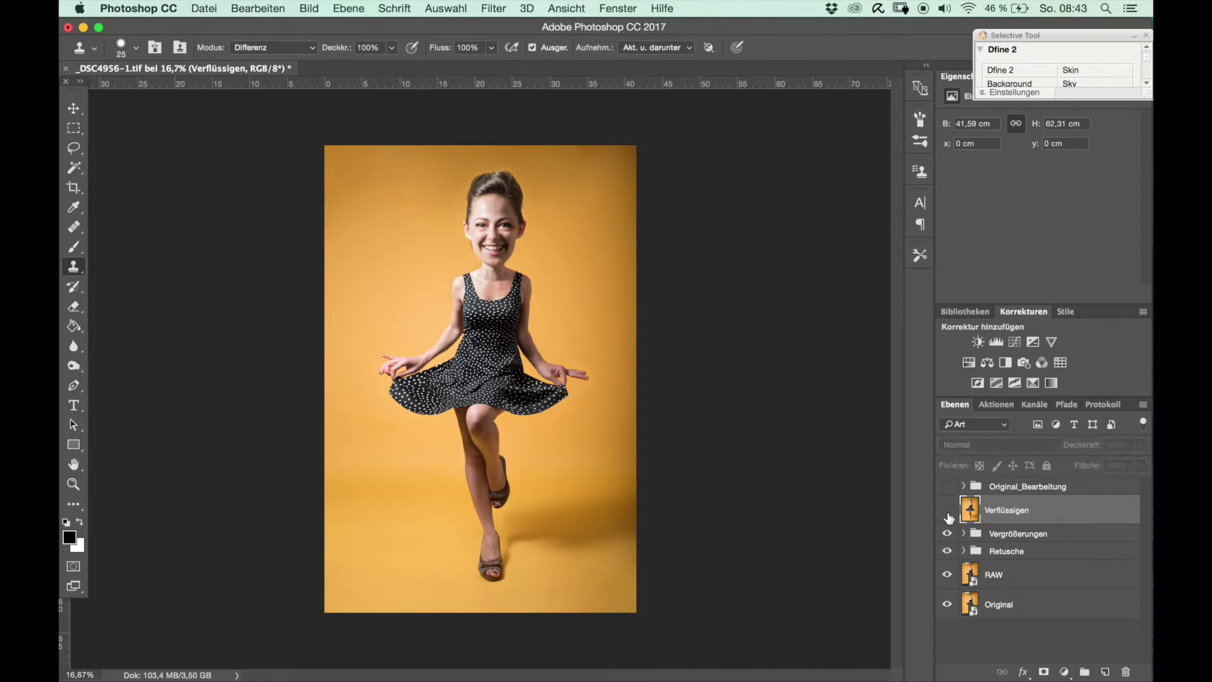
left_click(948, 513)
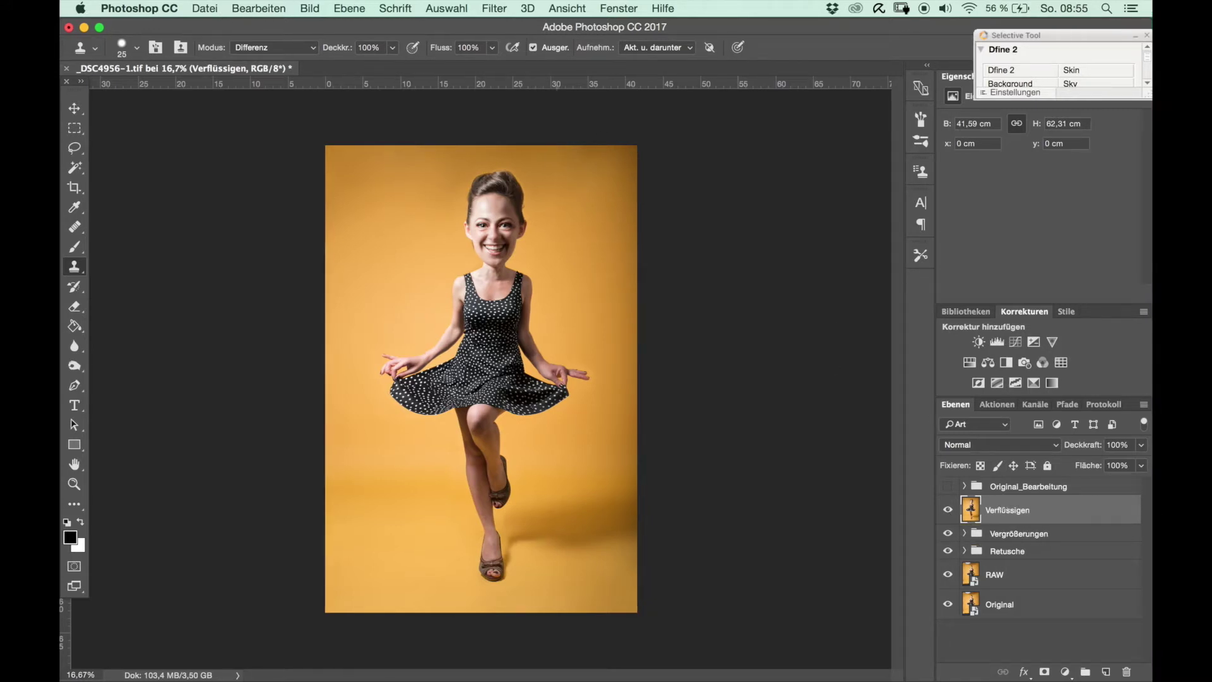
left_click(495, 8)
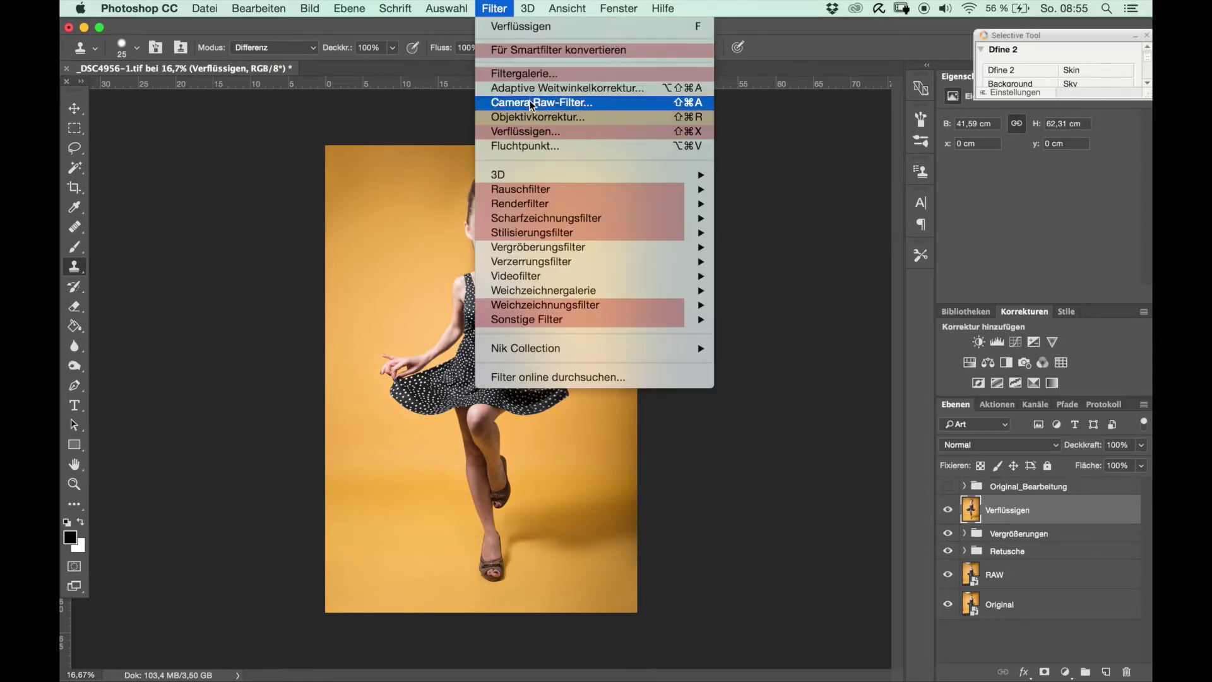
Step: Reopen Liquify, zoom to the head, and enlarge the Forward Warp brush
left_click(543, 132)
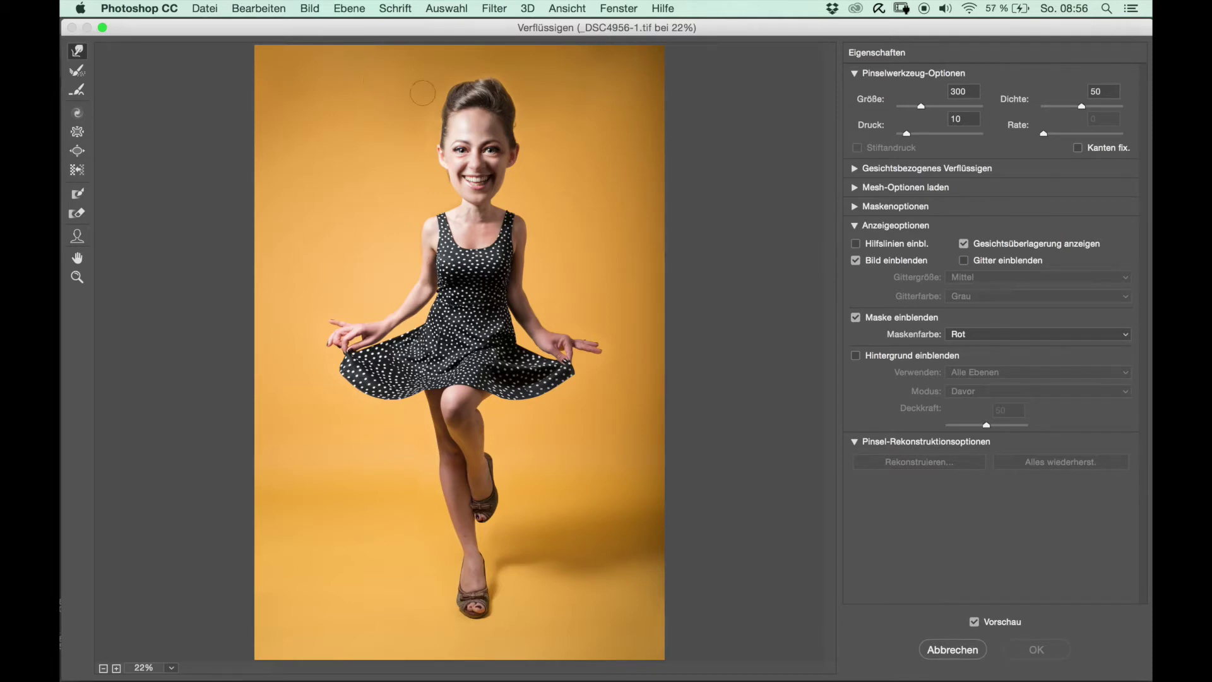
scroll(422, 93, "up", 1)
scroll(422, 93, "up", 2)
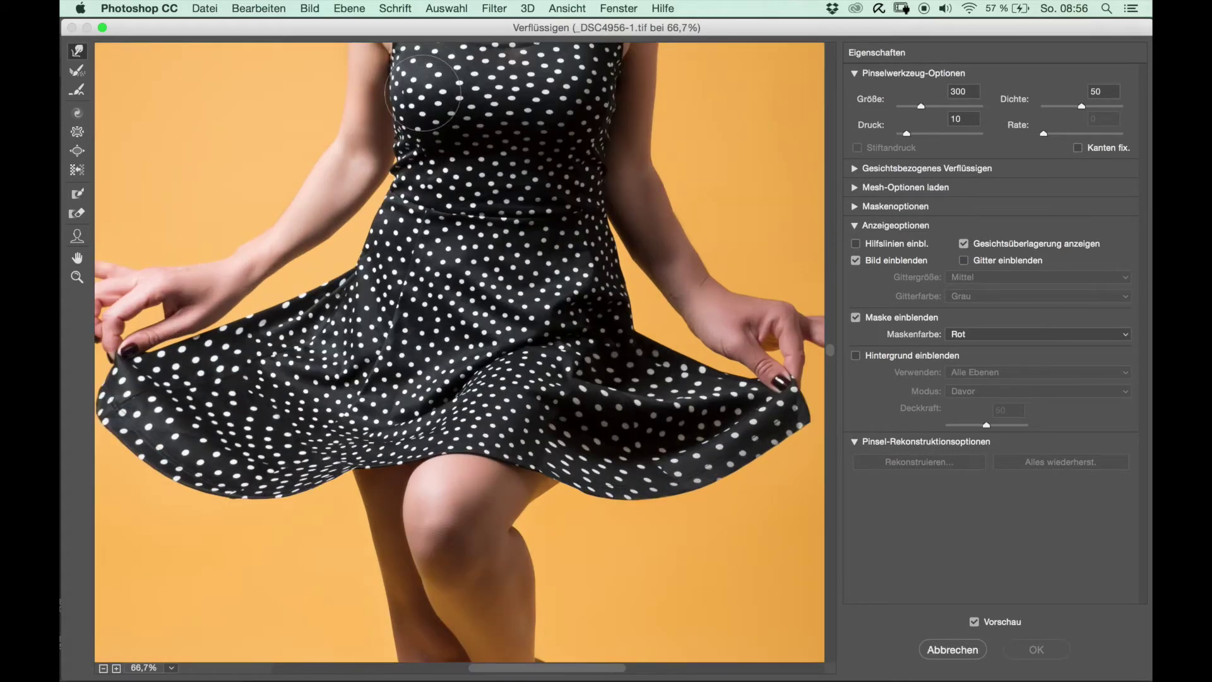
scroll(524, 78, "up", 10)
key("f")
mouse_move(455, 183)
left_mouse_down()
mouse_move(509, 173)
mouse_move(495, 173)
left_mouse_up()
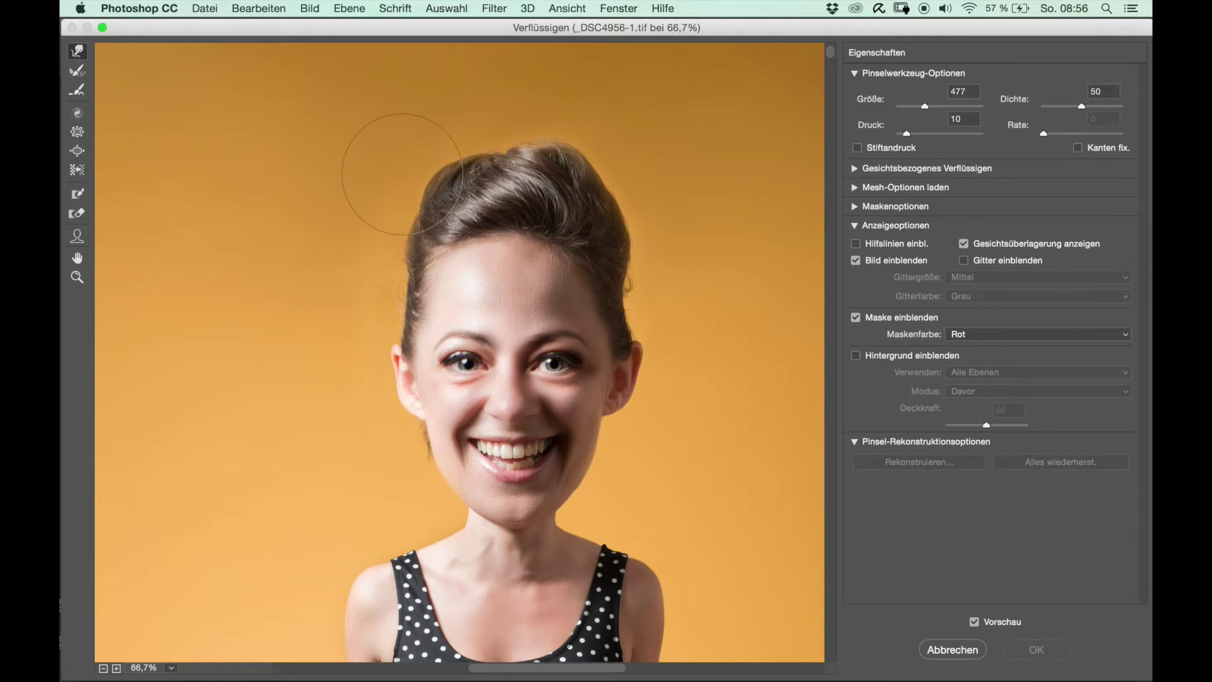
Step: Push the top of the updo outward with Forward Warp at varying brush sizes
left_click_drag(465, 165, 437, 185)
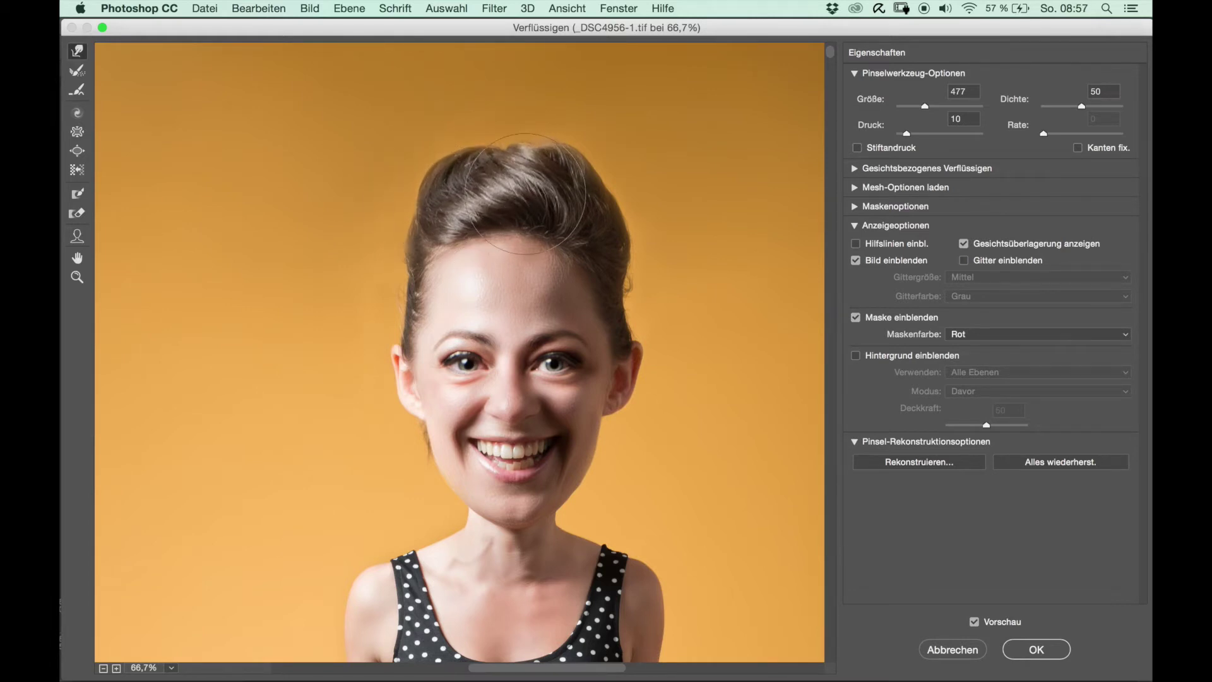
mouse_move(540, 166)
left_mouse_down()
mouse_move(514, 184)
mouse_move(525, 183)
left_mouse_up()
mouse_move(597, 163)
left_mouse_down()
mouse_move(543, 140)
mouse_move(612, 214)
mouse_move(628, 215)
left_mouse_up()
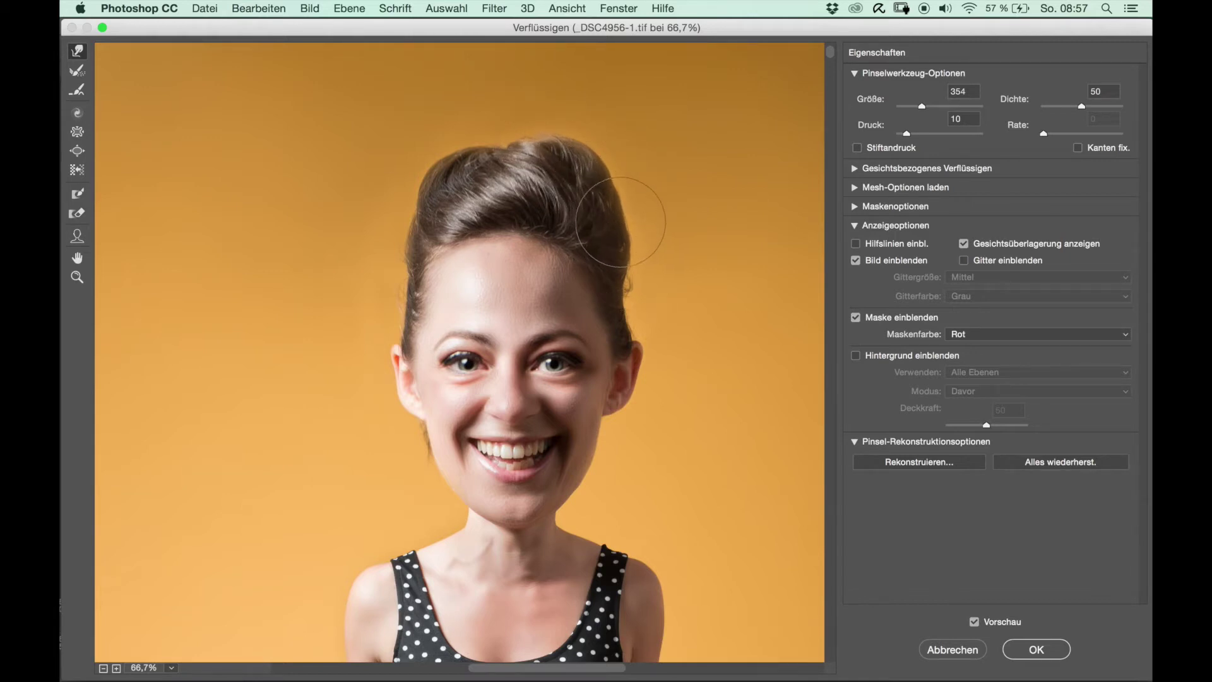
mouse_move(623, 225)
left_mouse_down()
mouse_move(587, 235)
mouse_move(608, 229)
left_mouse_up()
mouse_move(611, 187)
left_mouse_down()
mouse_move(590, 197)
mouse_move(617, 167)
left_mouse_up()
key("bracketright")
key("bracketright")
key("bracketright")
left_click_drag(593, 174, 617, 177)
left_click_drag(576, 180, 541, 183)
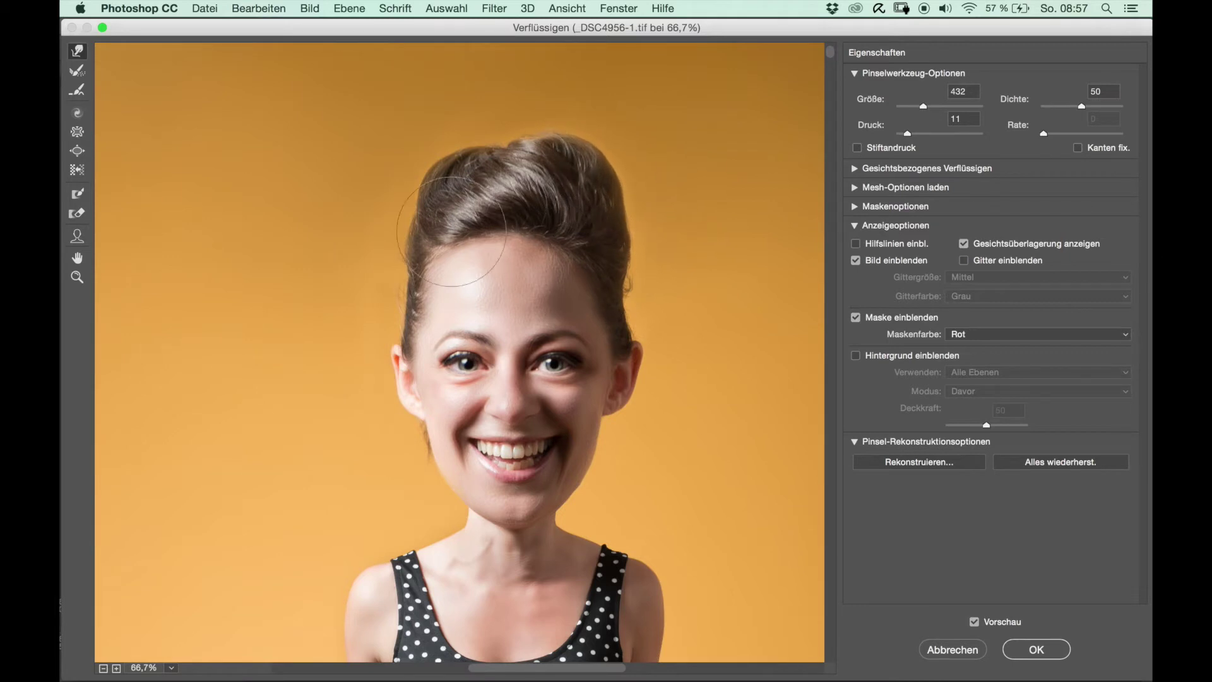
Step: Remove the stray mask spot at the hairline and reshape the top of the hair
left_click(410, 261)
key("bracketleft")
key("bracketleft")
key("bracketleft")
left_click(413, 264, "alt")
left_click(397, 307)
left_click(385, 302, "alt")
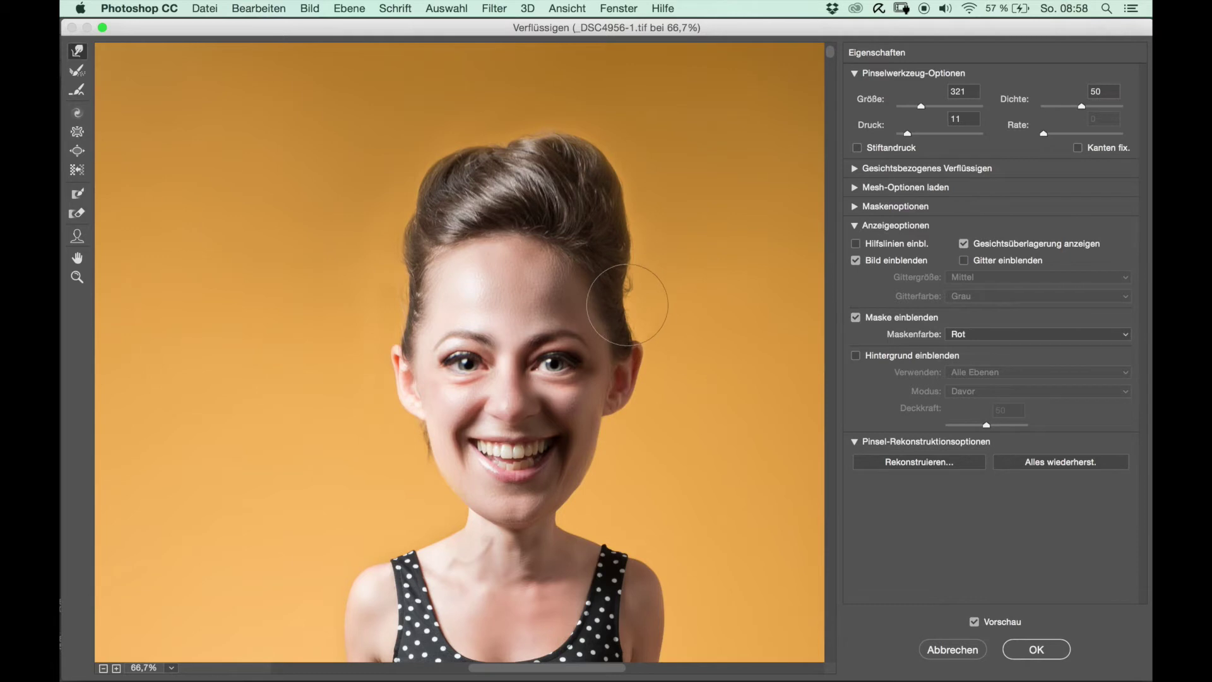
left_click_drag(642, 328, 600, 329)
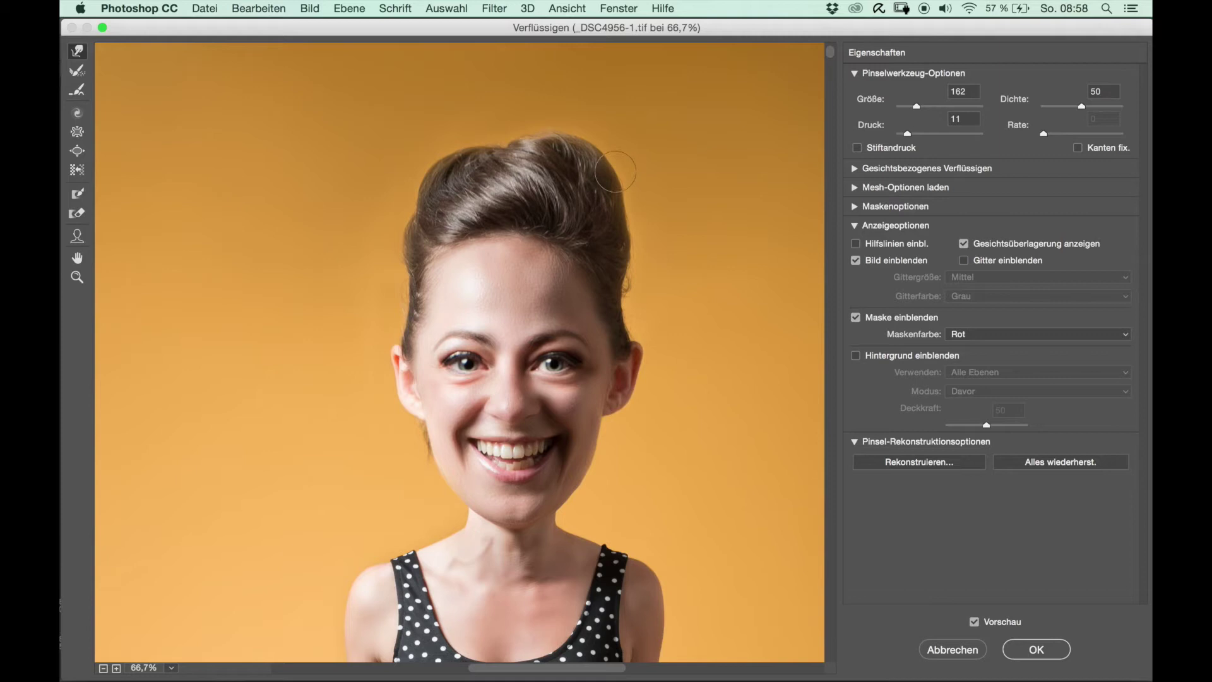
key("alt")
left_click_drag(560, 192, 549, 190)
Step: Try a tall hair spike at higher brush pressure, then undo it
key("Up")
mouse_move(554, 168)
left_mouse_down()
mouse_move(595, 175)
mouse_move(637, 129)
left_mouse_up()
key("ctrl+alt+0")
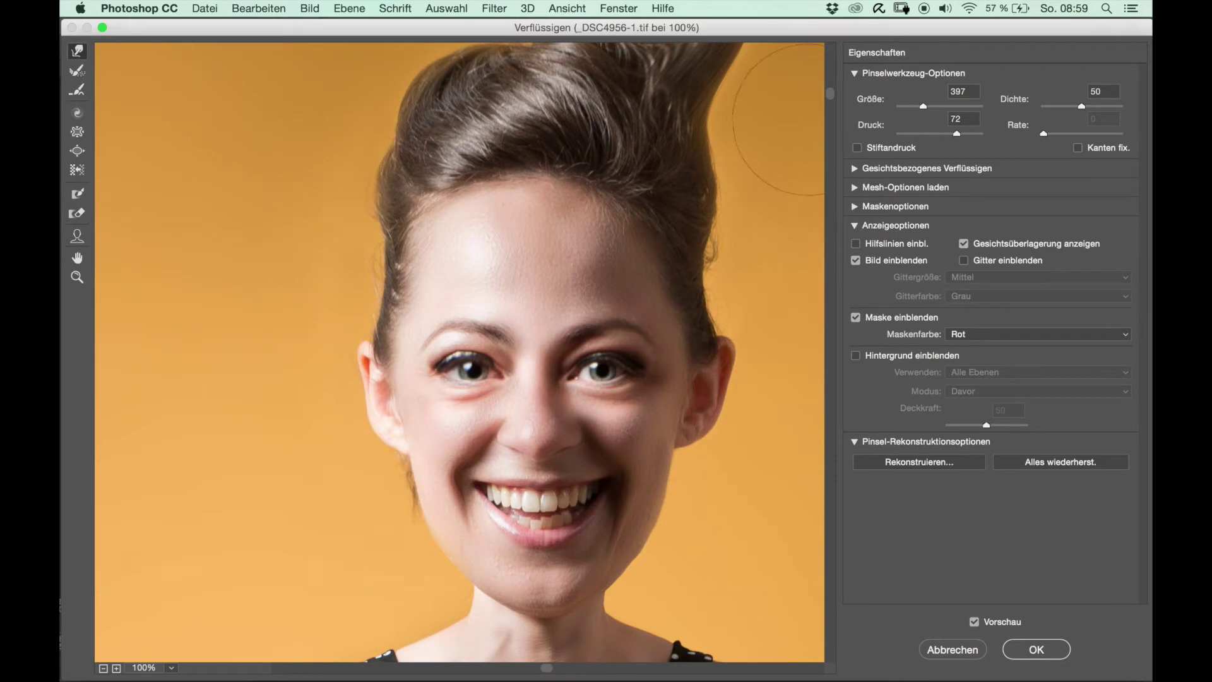
left_click_drag(832, 90, 832, 61)
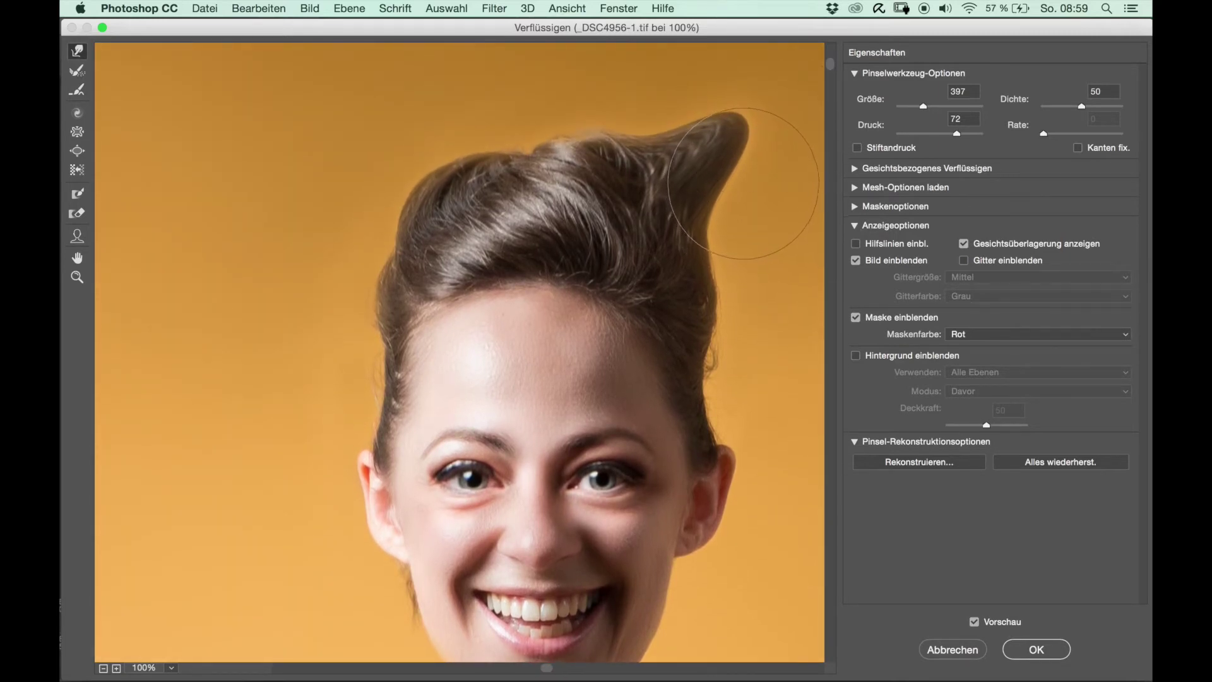
mouse_move(745, 169)
left_mouse_down()
mouse_move(672, 172)
mouse_move(687, 200)
mouse_move(673, 220)
left_mouse_up()
key("super+alt+z")
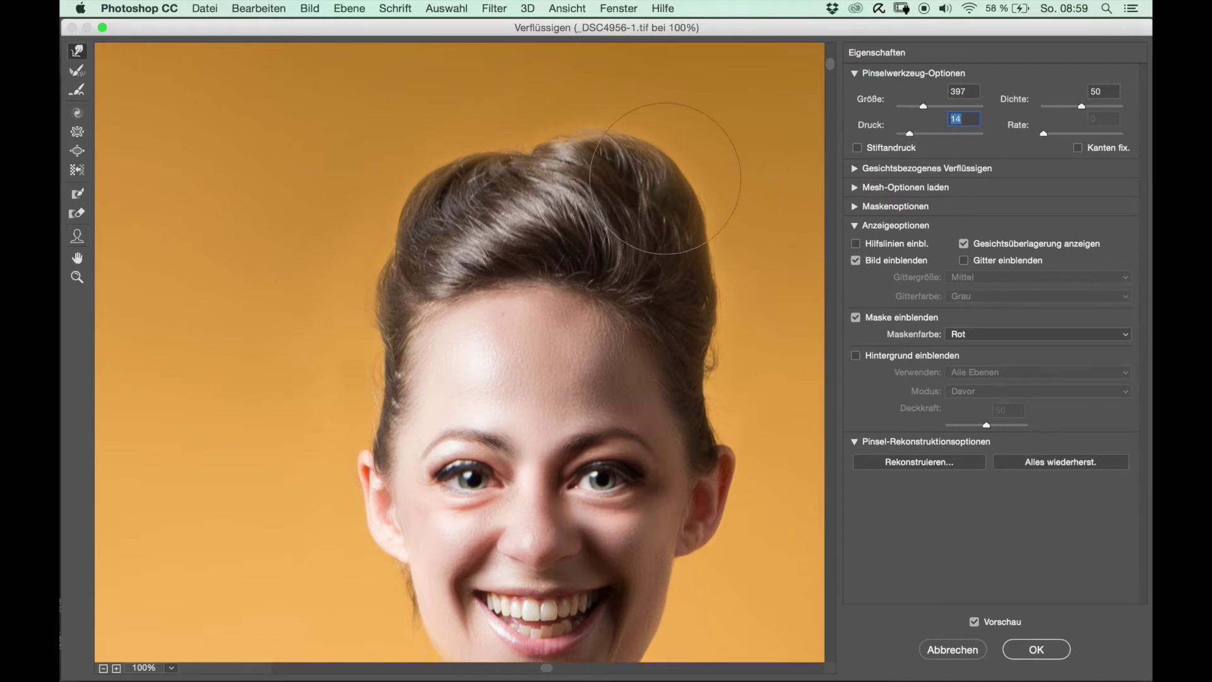
Step: Enlarge the right ear with a small warp brush, pushing its outer edge and lobe outward
left_click_drag(640, 178, 625, 178)
mouse_move(830, 66)
left_mouse_down()
mouse_move(840, 161)
mouse_move(832, 109)
left_mouse_up()
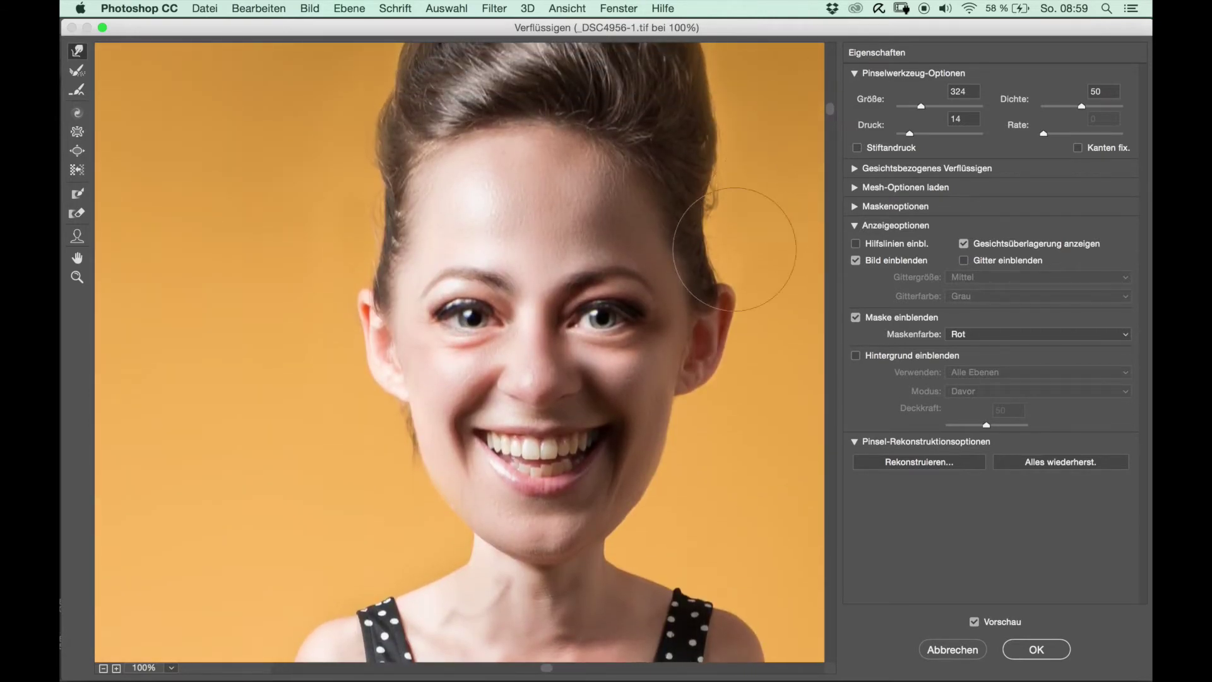
mouse_move(737, 300)
left_mouse_down()
mouse_move(673, 303)
mouse_move(727, 299)
left_mouse_up()
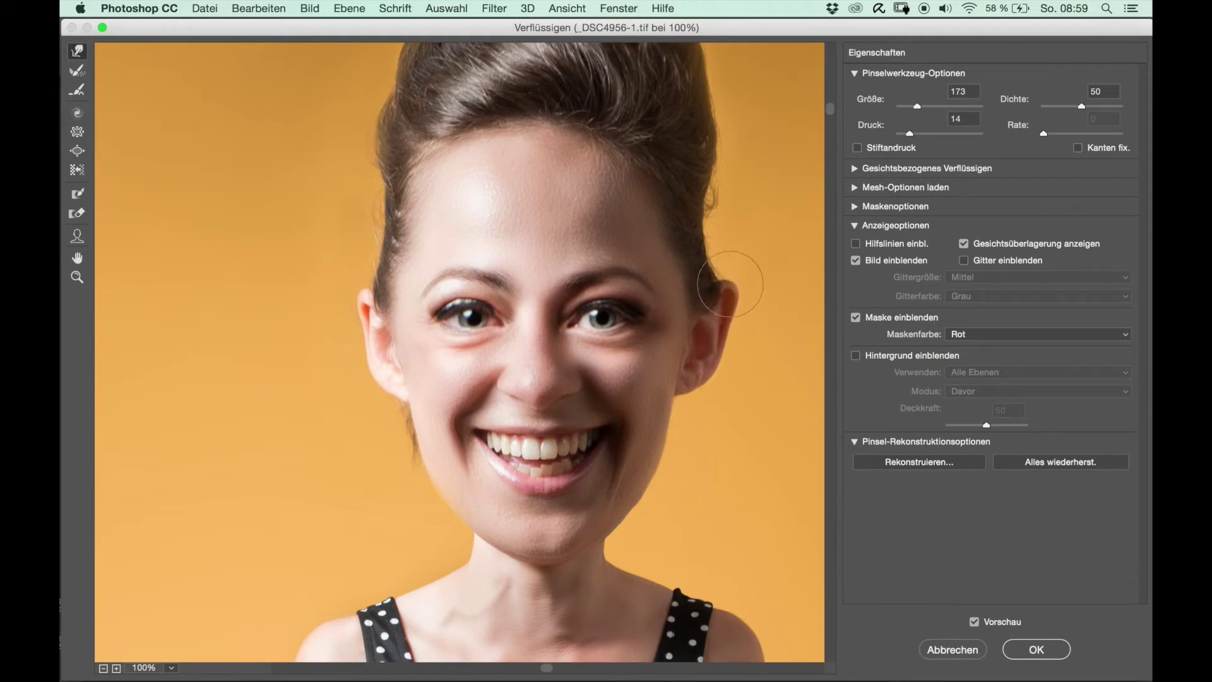
left_click_drag(732, 313, 736, 322)
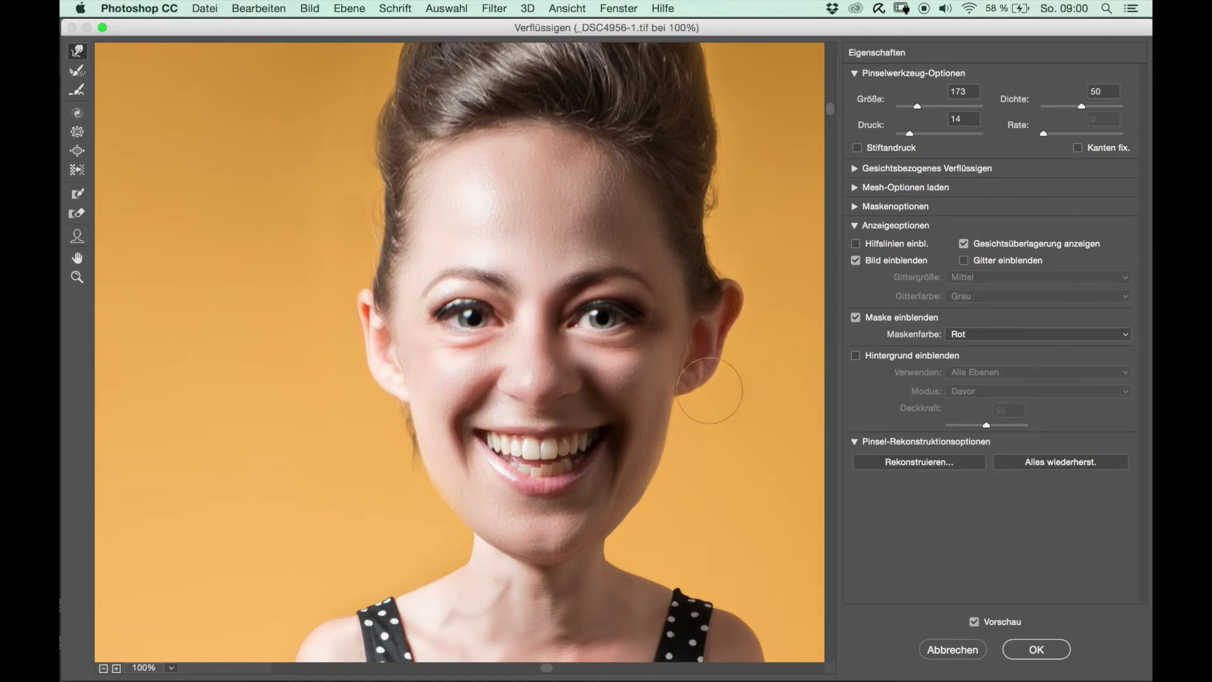
left_click_drag(712, 377, 715, 394)
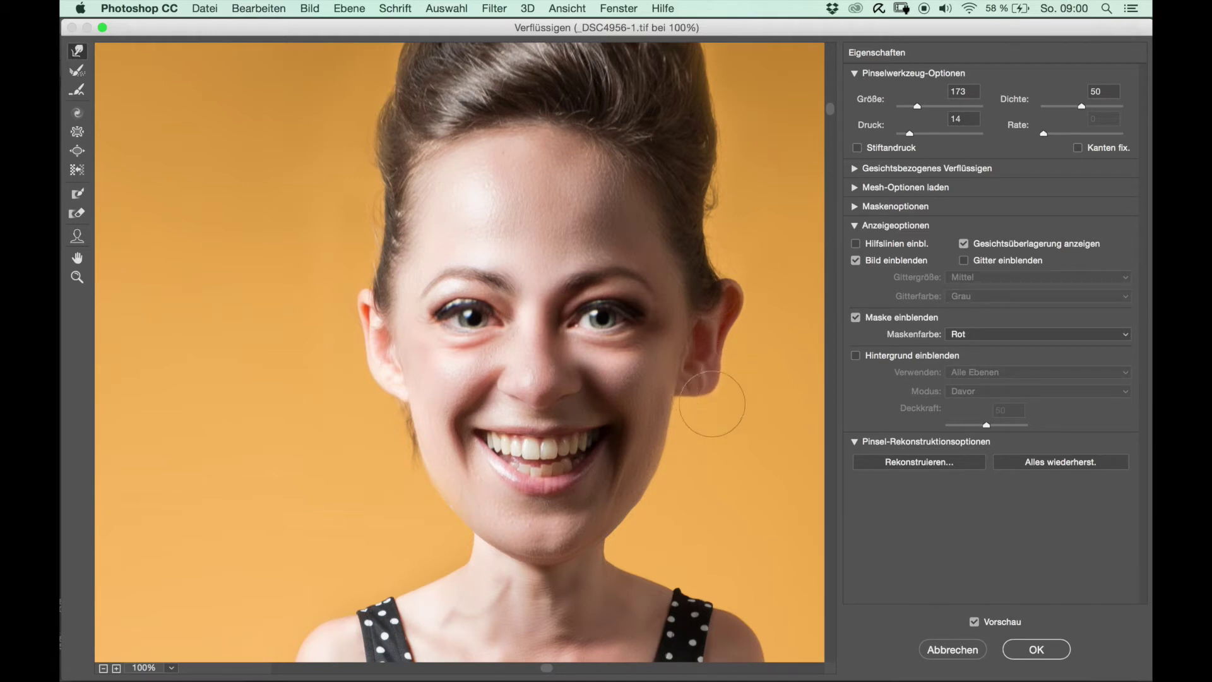
Step: Push the left ear's edge outward with a slightly resized brush
left_click_drag(689, 409, 649, 414)
left_click_drag(370, 305, 388, 301)
left_click_drag(360, 309, 353, 301)
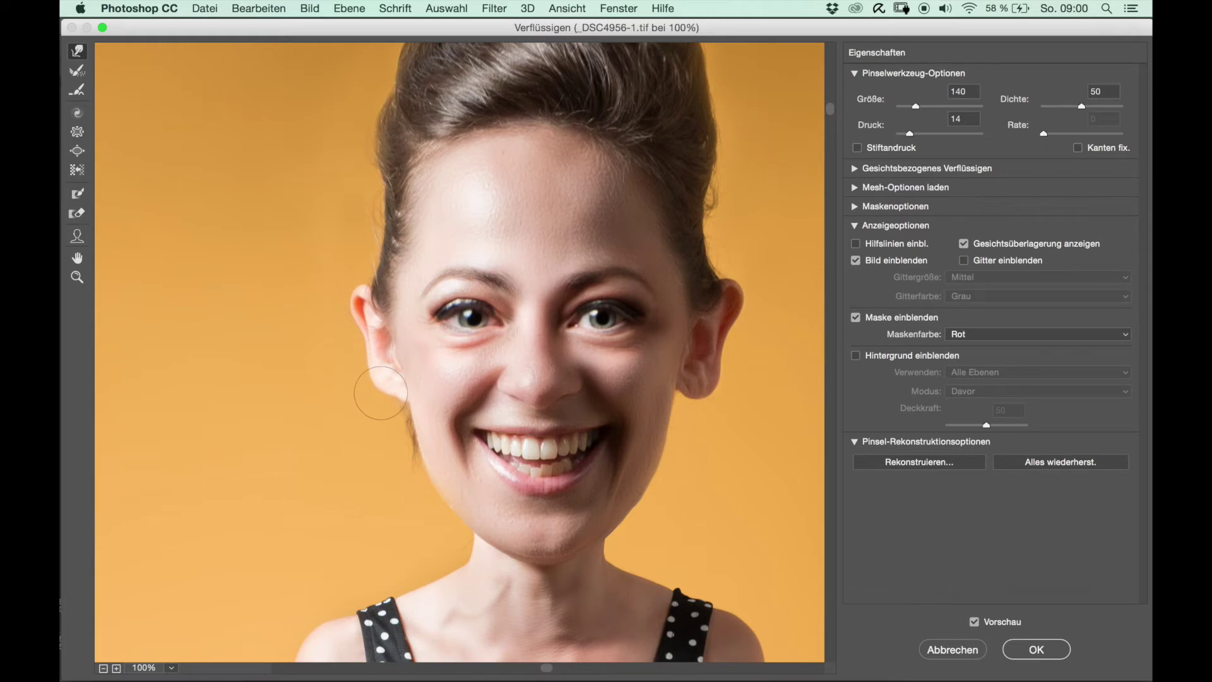
Step: Round out the left earlobe and push the right-side jawline inward
mouse_move(378, 399)
left_mouse_down()
mouse_move(384, 387)
mouse_move(402, 416)
mouse_move(411, 401)
left_mouse_up()
left_click_drag(396, 377, 394, 378)
left_click_drag(625, 505, 691, 494)
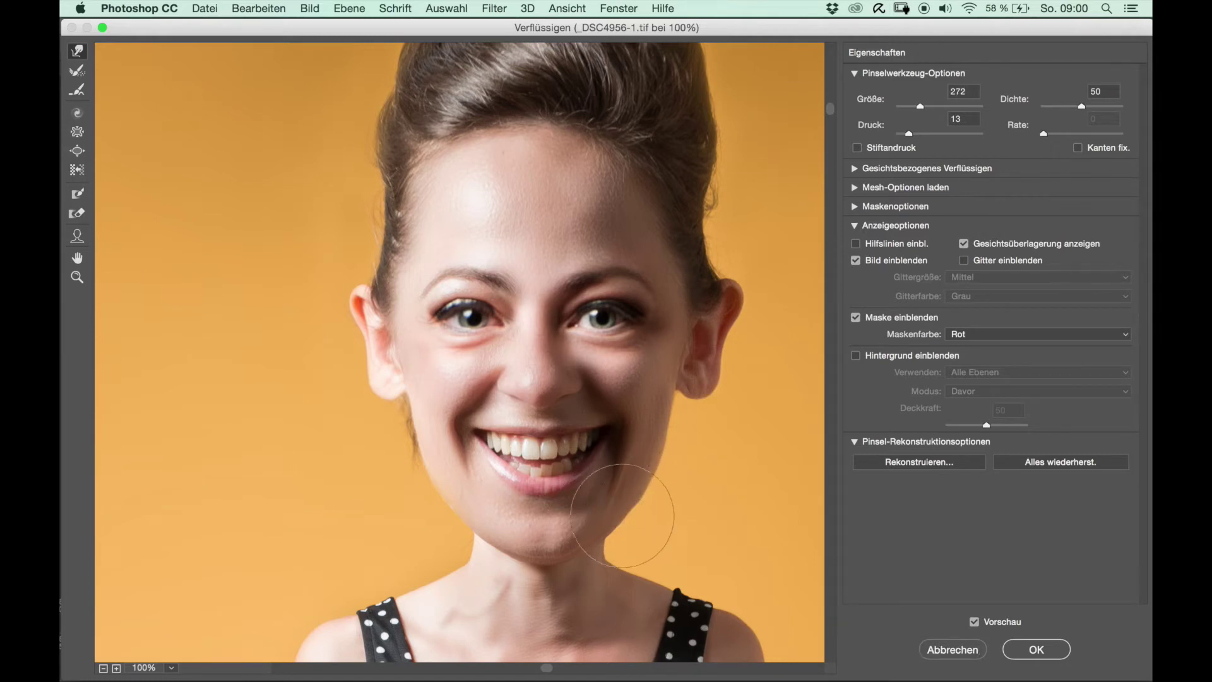
mouse_move(617, 516)
left_mouse_down()
mouse_move(639, 503)
mouse_move(612, 542)
left_mouse_up()
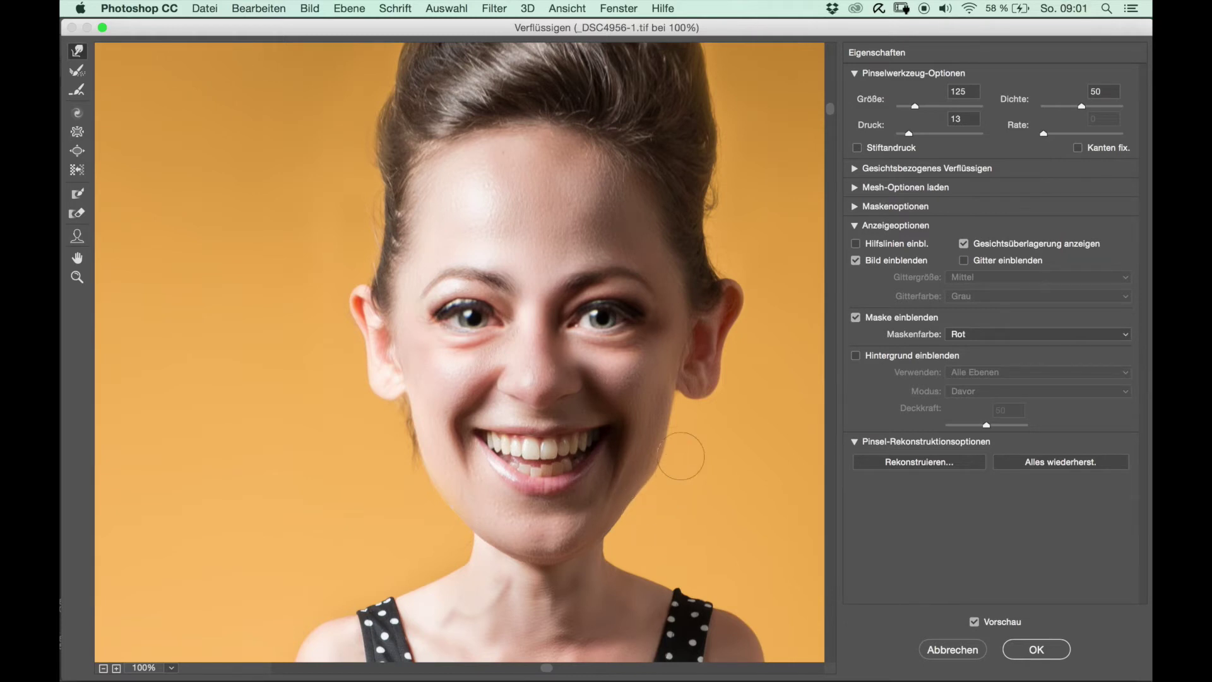
Step: Refine the jaw toward a pointed chin, ending with a size-128 warp brush zoomed out
left_click_drag(703, 451, 707, 448)
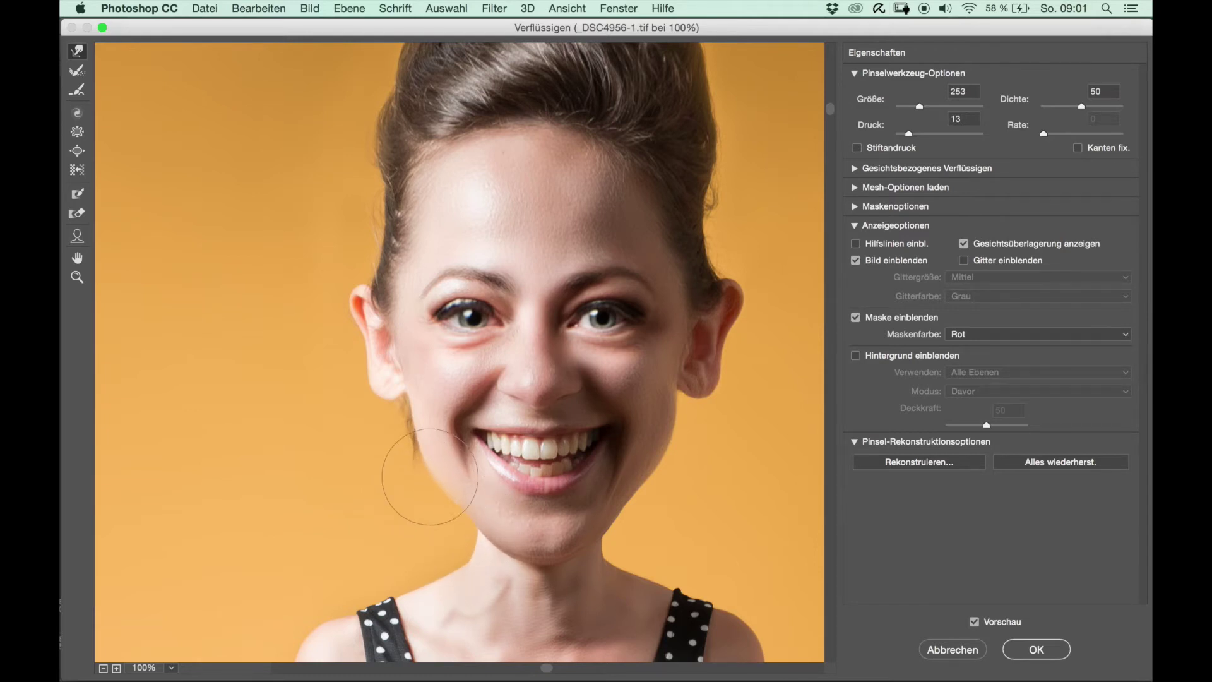
left_click_drag(397, 449, 386, 446)
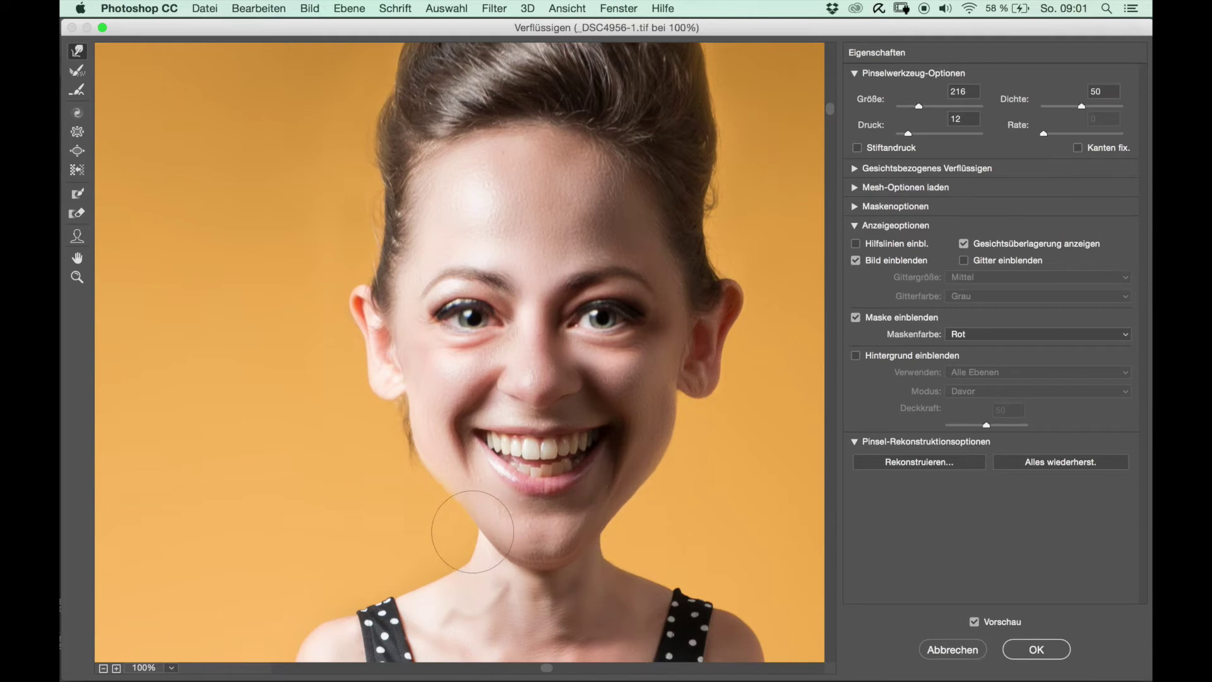
left_click_drag(399, 417, 368, 419)
key("super+minus")
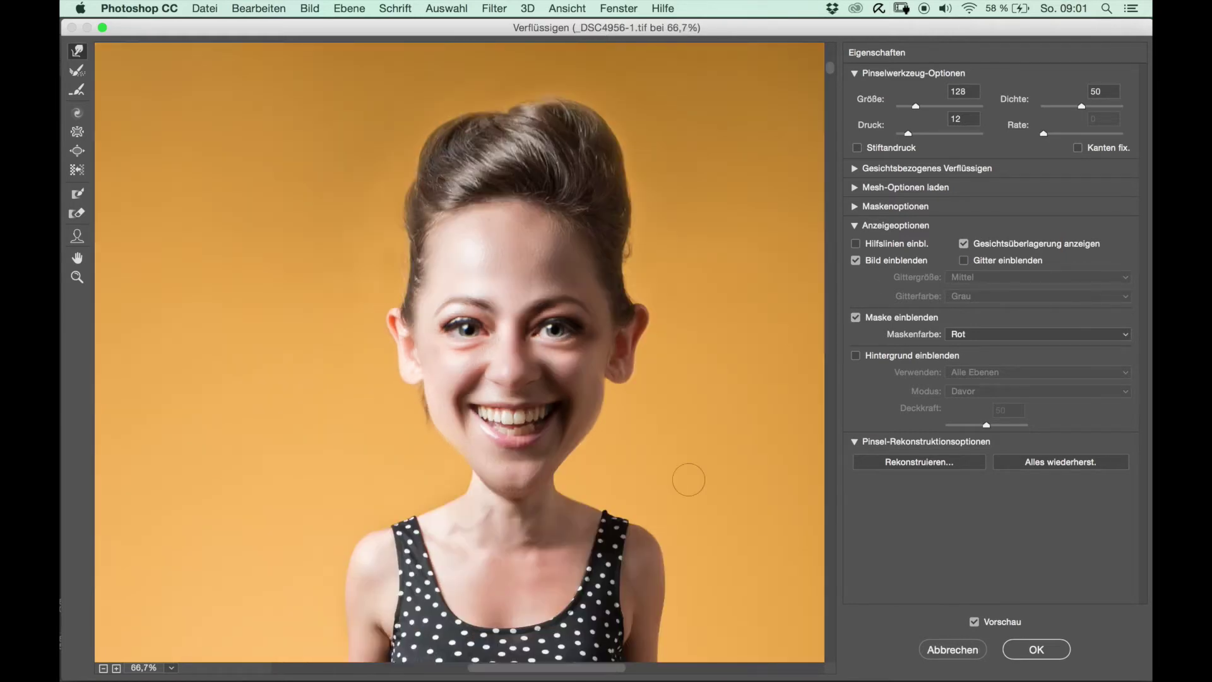
Step: Zoom in on the right shoulder strap and shrink the warp brush for detail work
left_click_drag(831, 70, 835, 158)
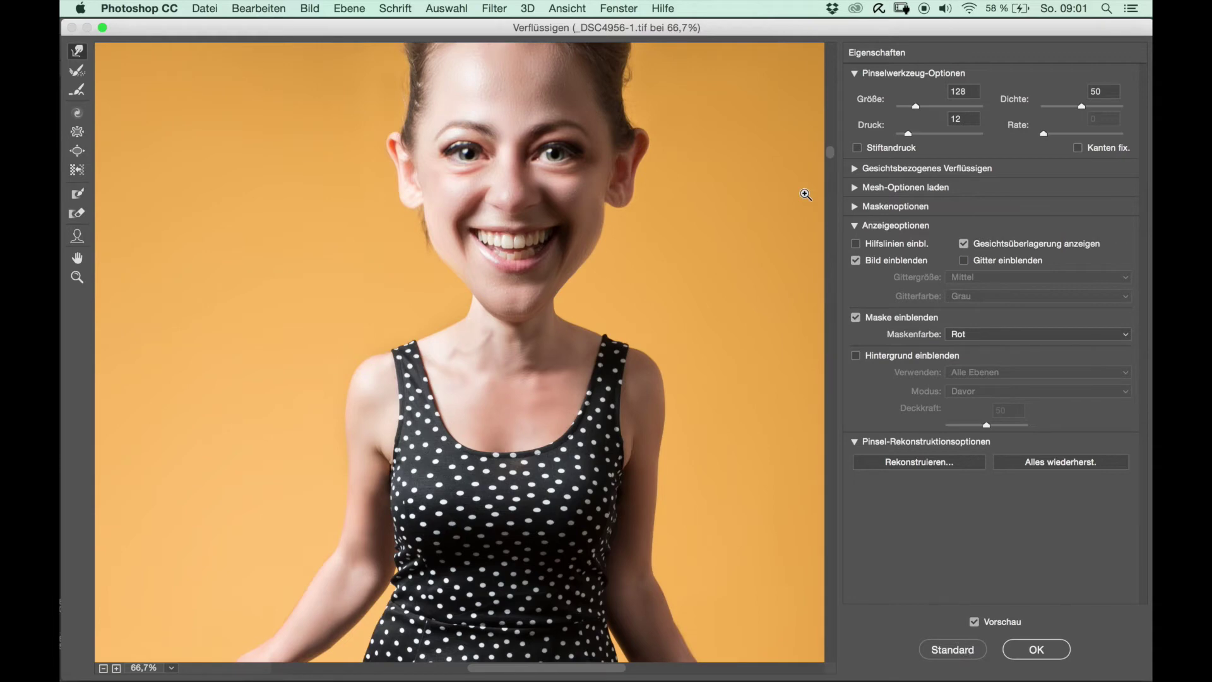
left_click(806, 194)
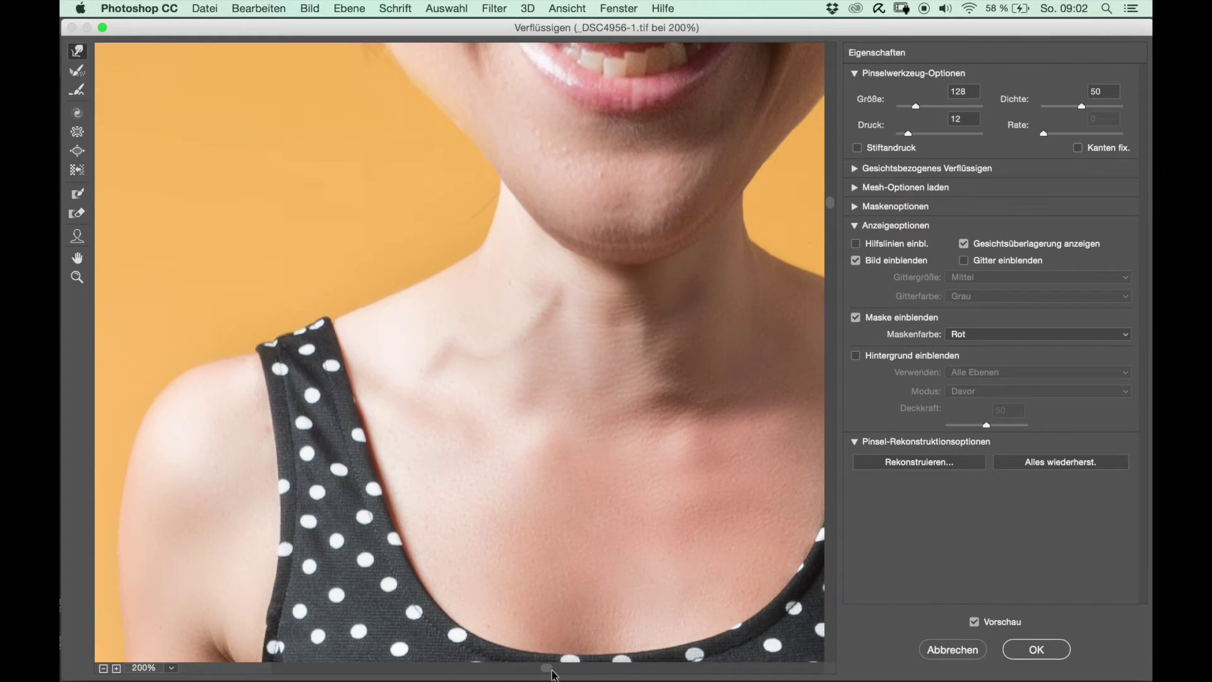
left_click_drag(548, 668, 604, 669)
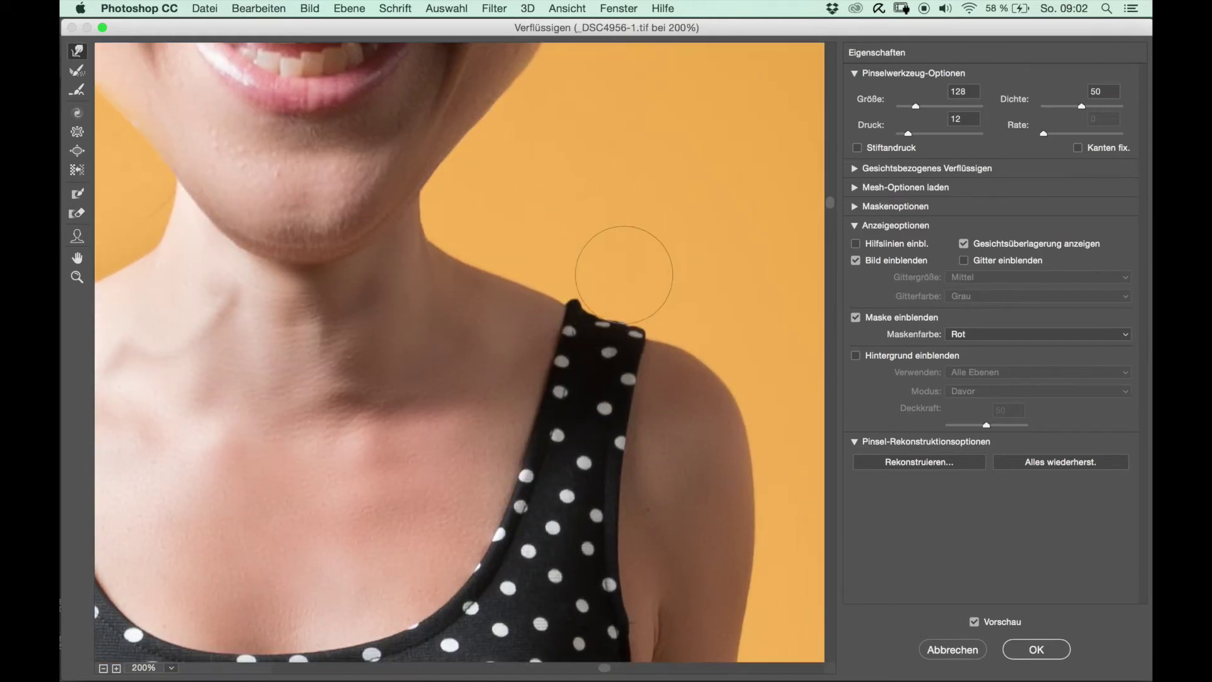
left_click_drag(604, 303, 551, 301)
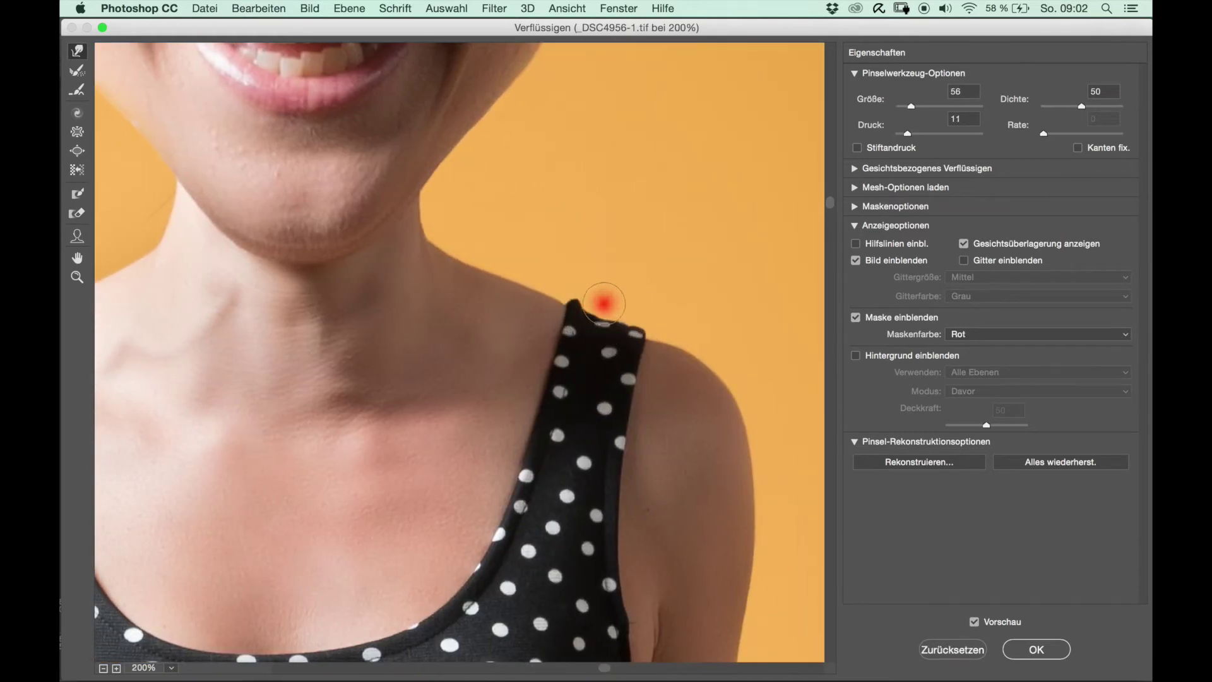
left_click_drag(587, 301, 566, 303)
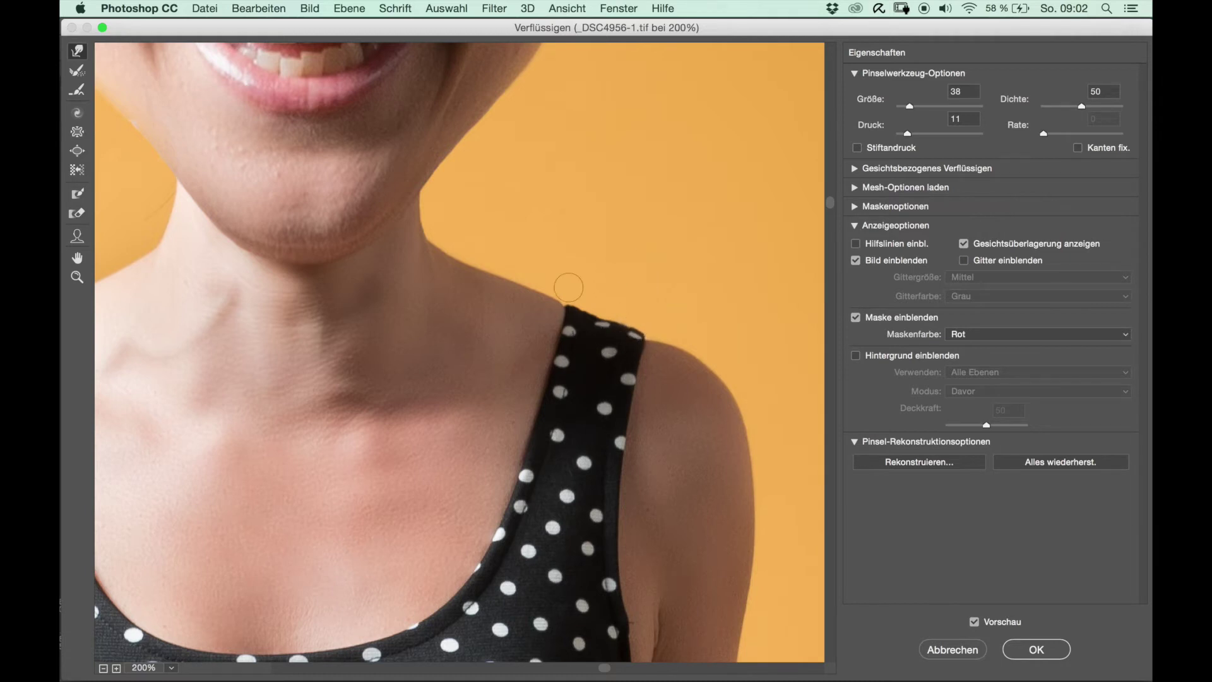
left_click(565, 321)
left_click_drag(620, 288, 601, 290)
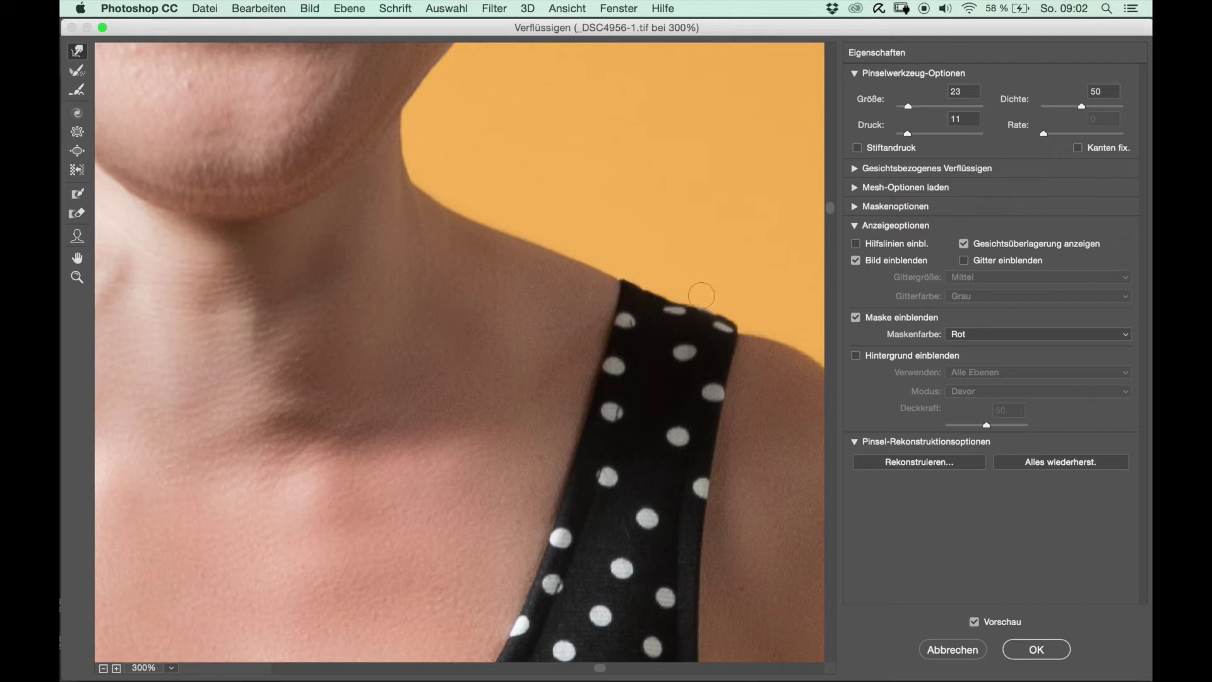
Step: Zoom out, enlarge the brush to size 613 and push the right shoulder and arm edge inward
mouse_move(702, 294)
left_mouse_down("alt")
mouse_move(718, 294)
mouse_move(697, 305)
mouse_move(734, 323)
left_mouse_up("alt")
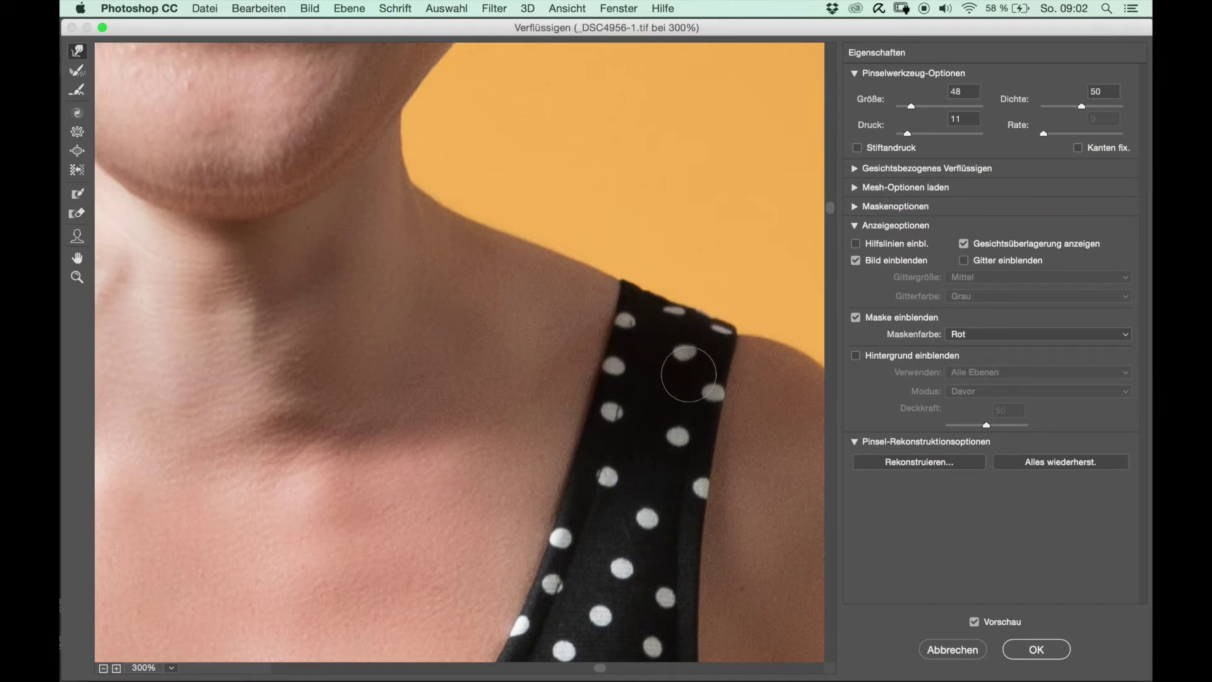
left_click_drag(600, 670, 513, 670)
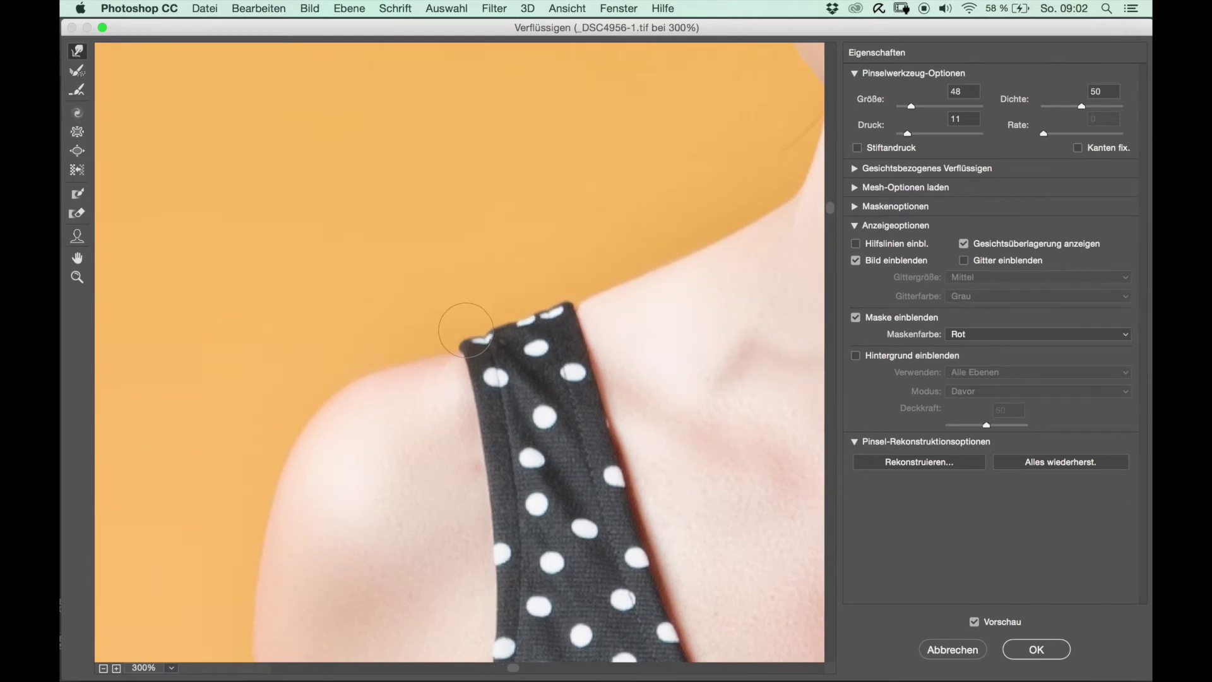
key("ctrl+minus")
key("ctrl+minus")
key("ctrl+minus")
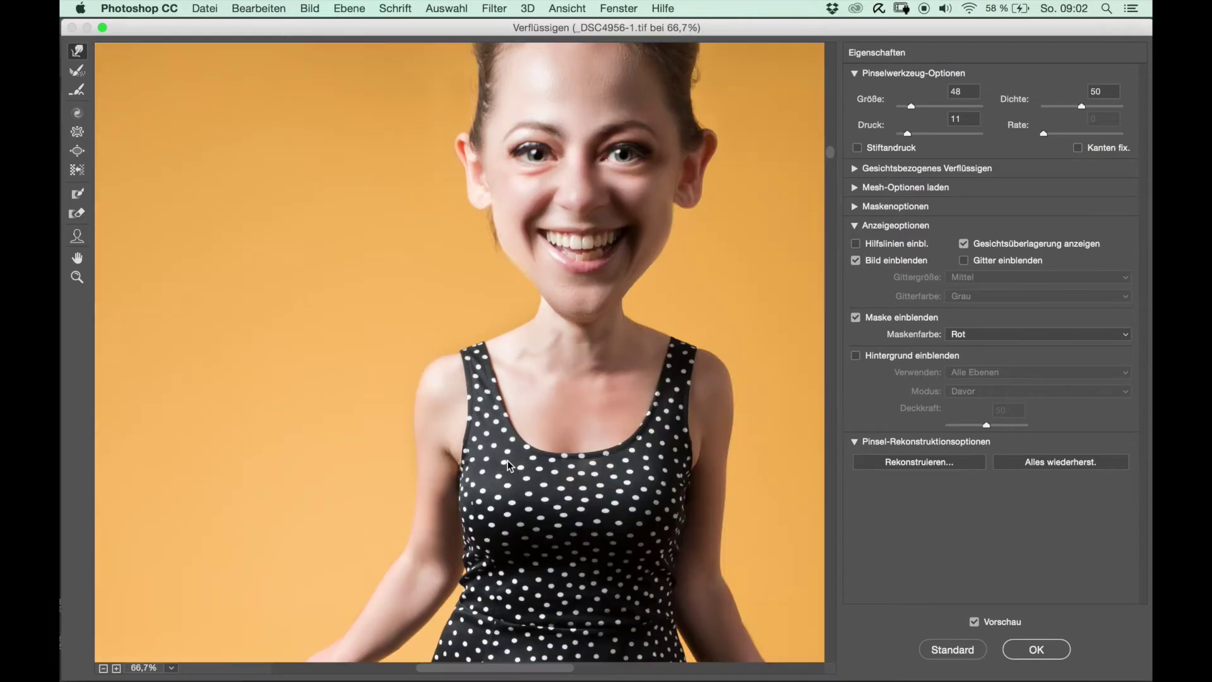
left_click_drag(714, 394, 783, 403)
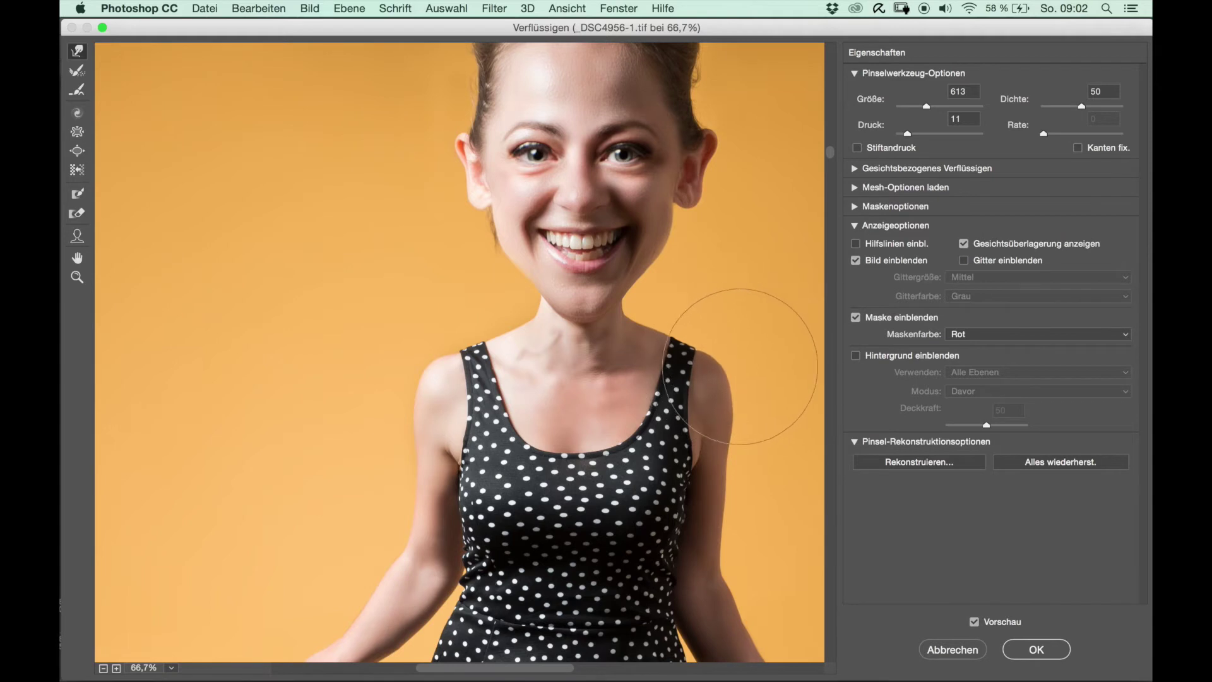
left_click_drag(728, 359, 745, 362)
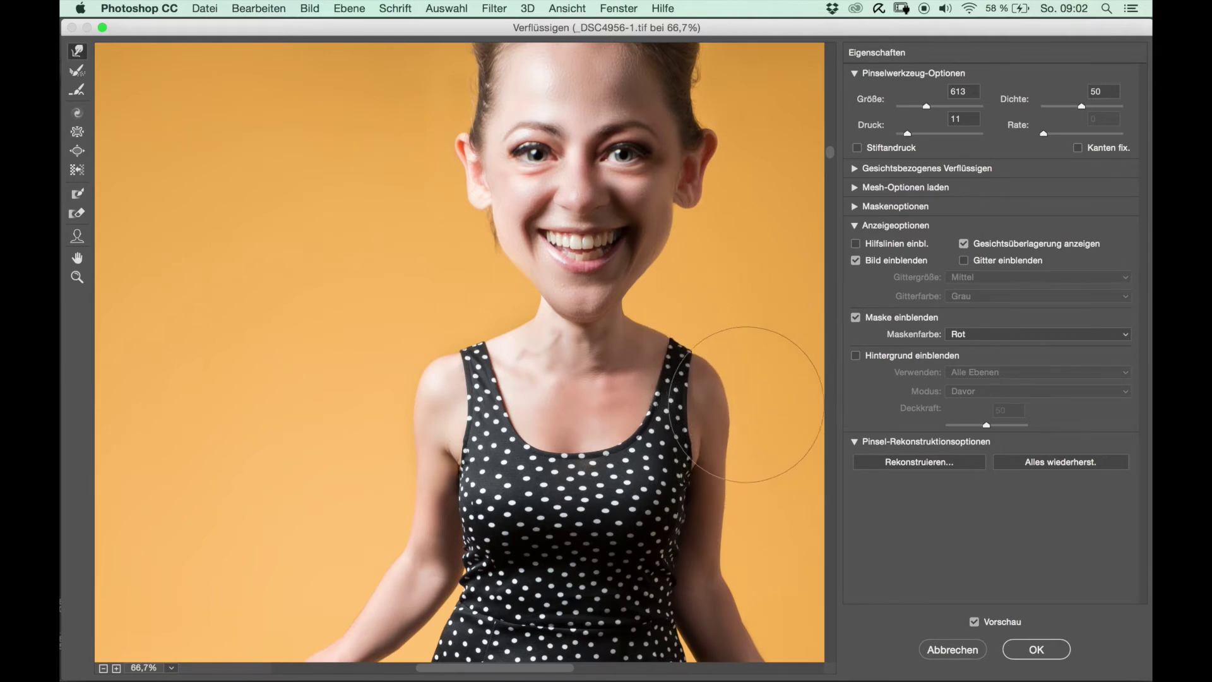
Step: Warp the left shoulder contour, resizing the brush repeatedly and settling on size 223
mouse_move(737, 339)
left_mouse_down()
mouse_move(669, 325)
mouse_move(660, 342)
left_mouse_up()
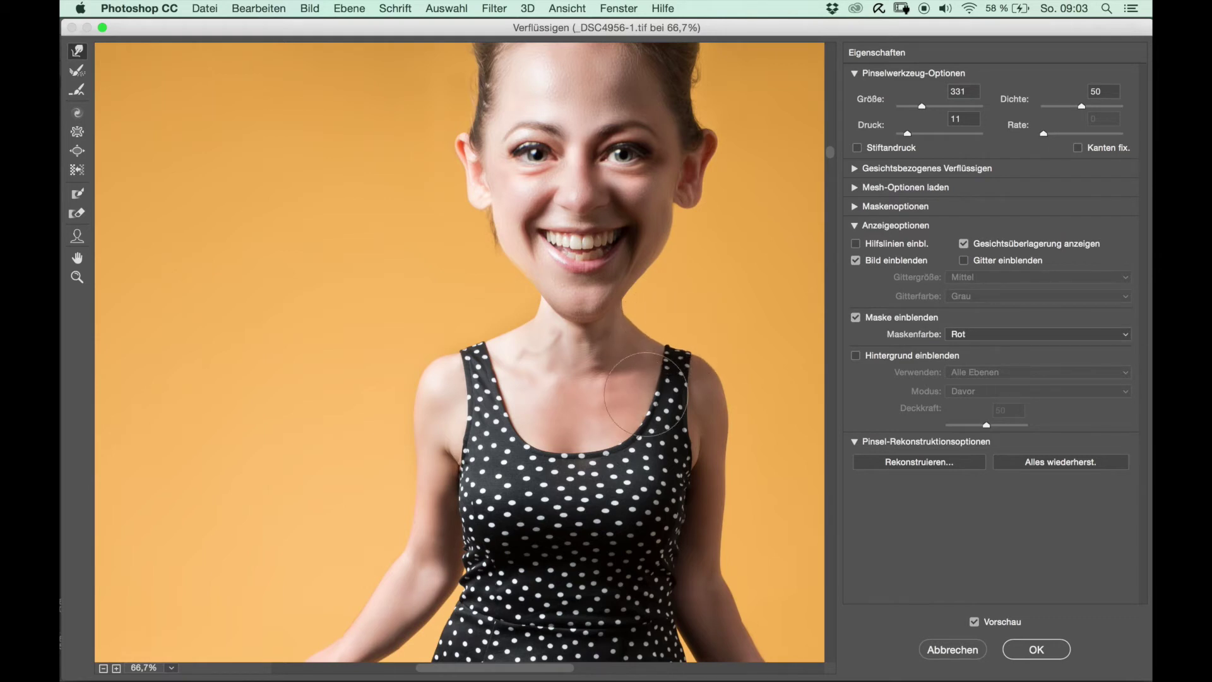
left_click_drag(455, 384, 508, 397)
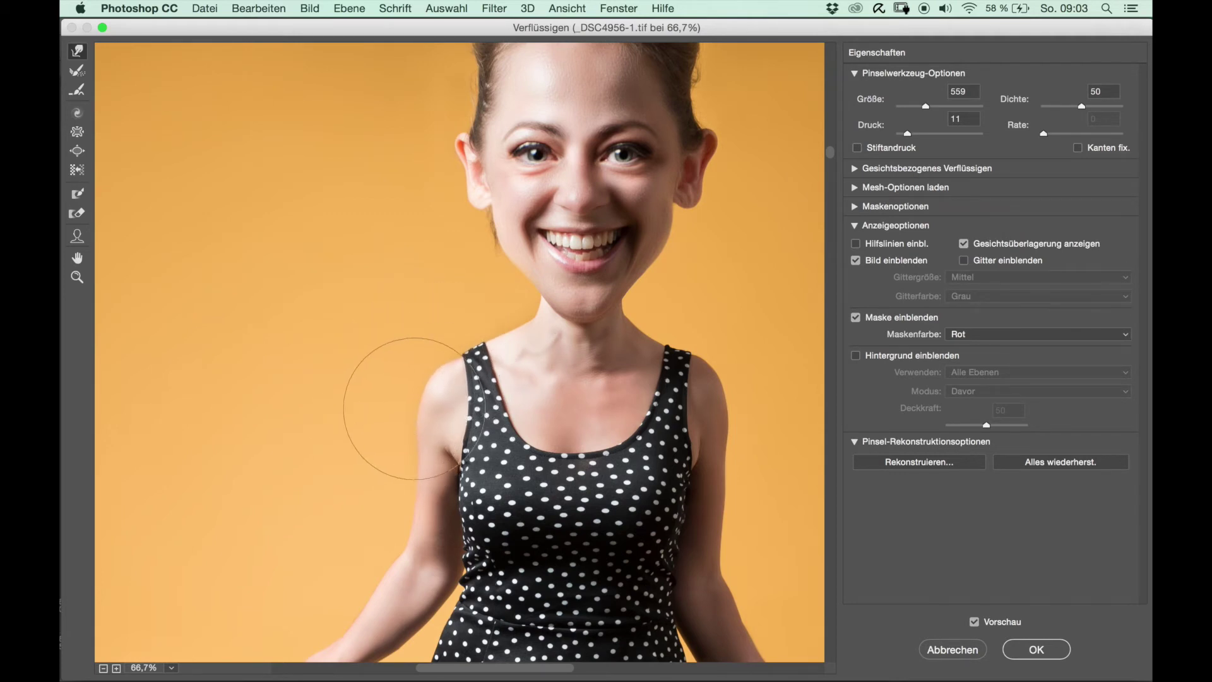
left_click_drag(419, 405, 360, 419)
left_click_drag(712, 386, 705, 385)
left_click_drag(500, 341, 537, 341)
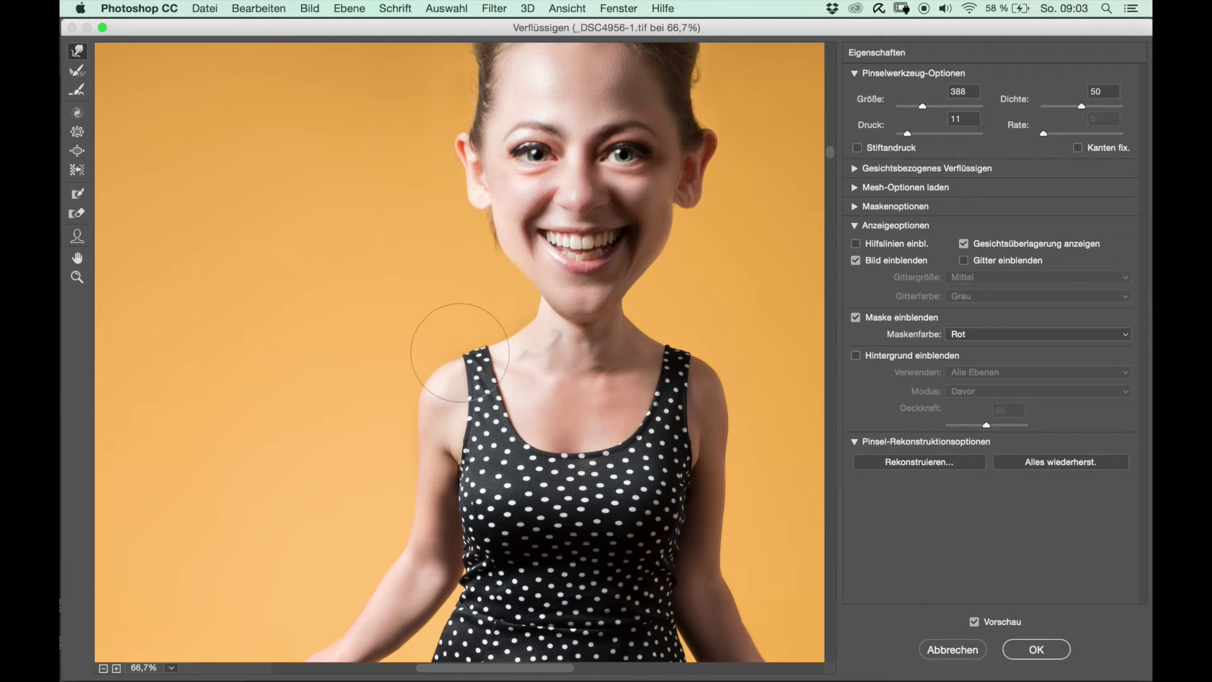
left_click_drag(537, 324, 518, 327)
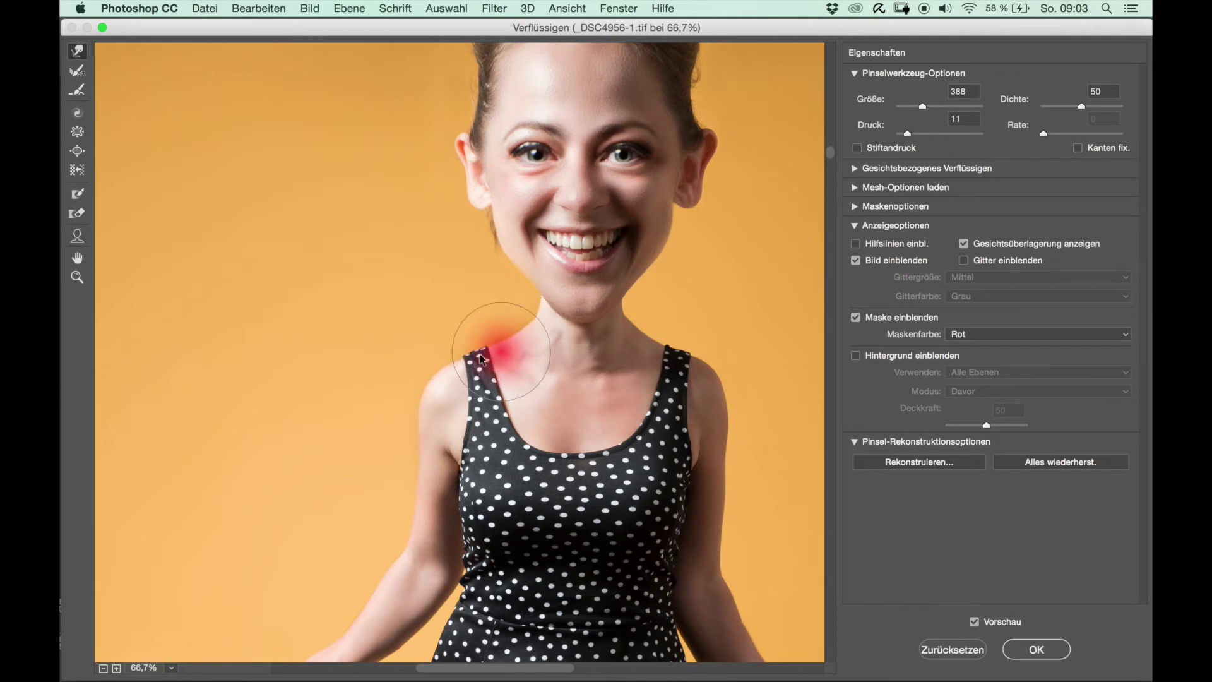
left_click_drag(517, 327, 504, 324)
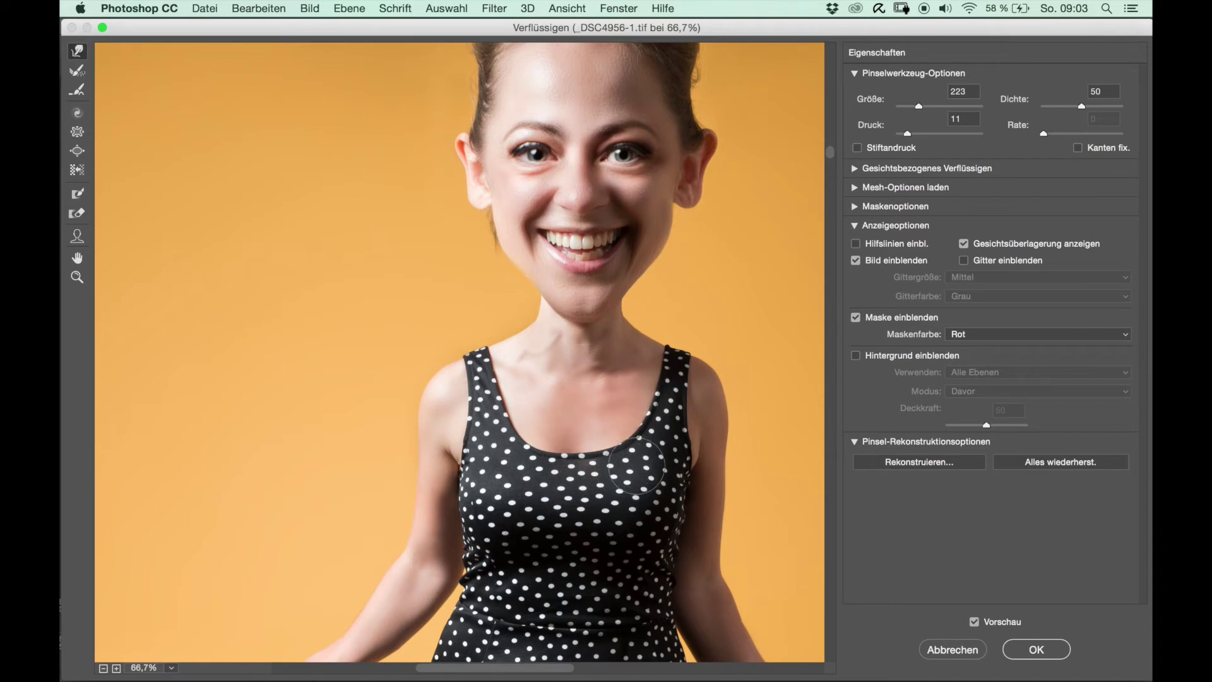
Step: Commit the Liquify edits and toggle the Verflüssigen layer off and on to compare
left_click(1018, 656)
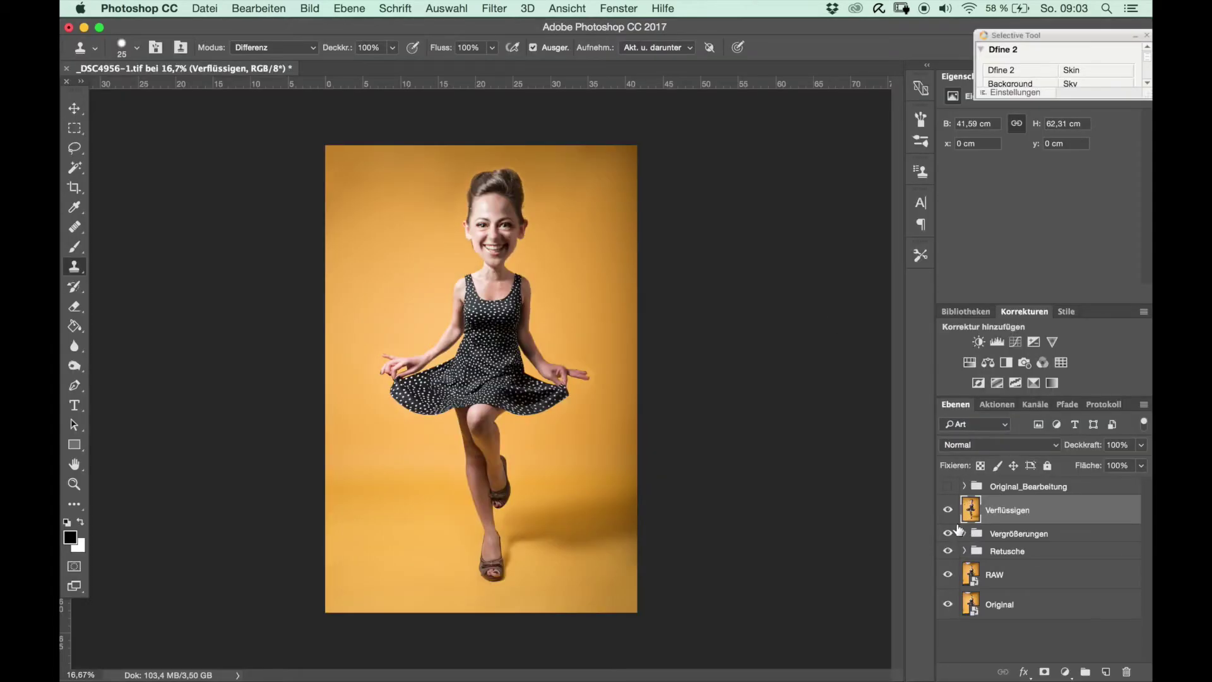
left_click(948, 510)
left_click(948, 510)
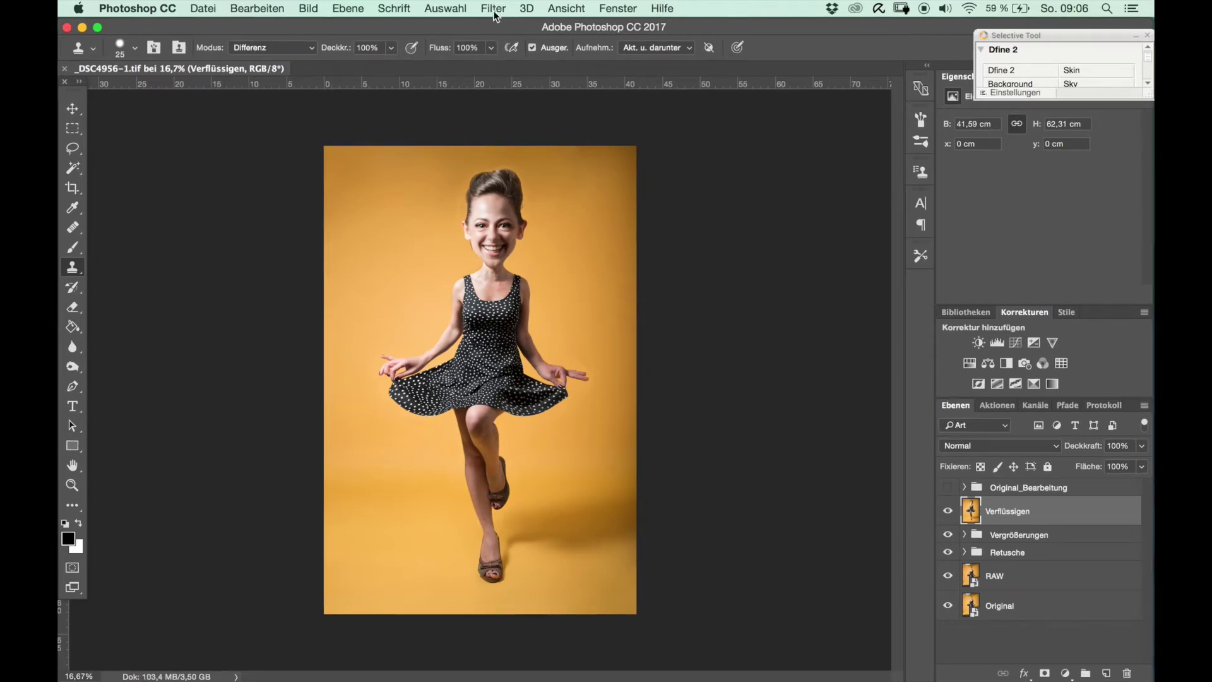
left_click(494, 9)
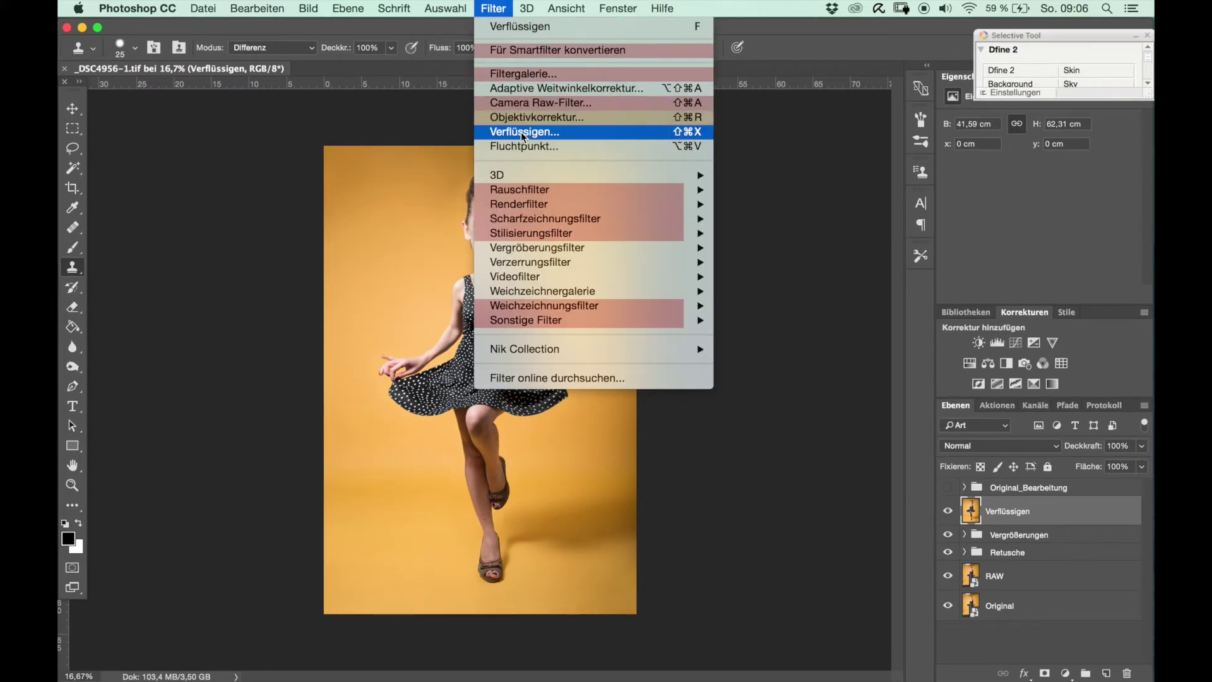
left_click(518, 129)
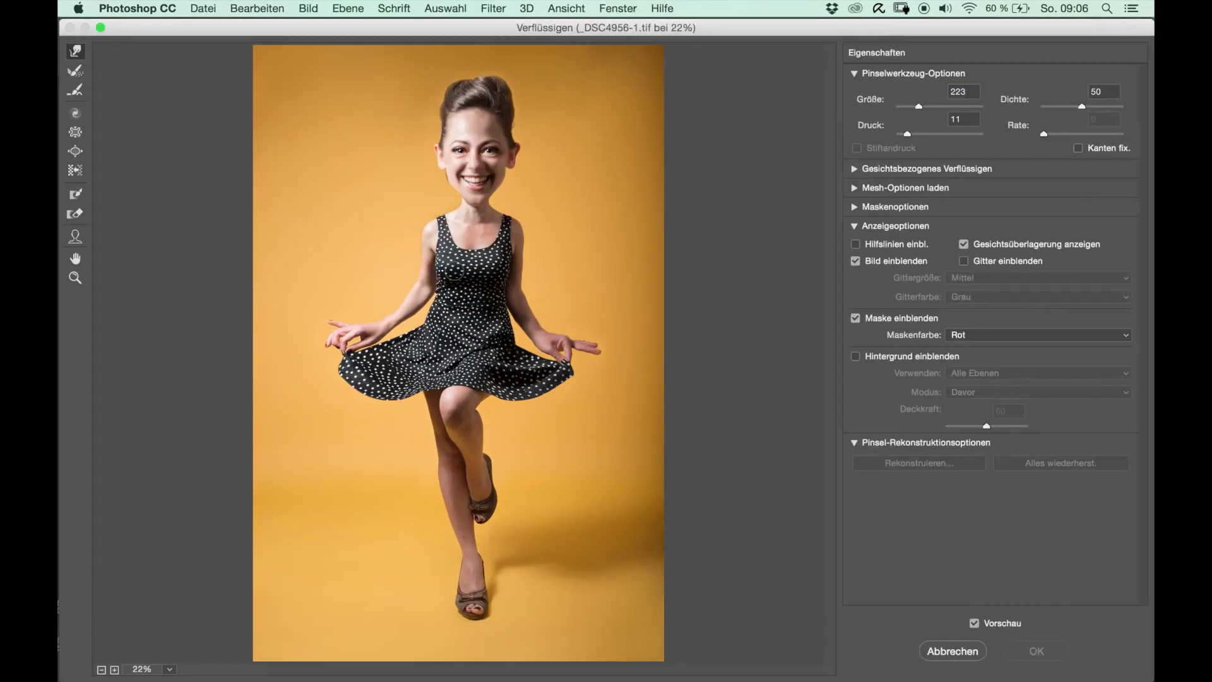
scroll(451, 278, "up", 1)
scroll(451, 281, "up", 2)
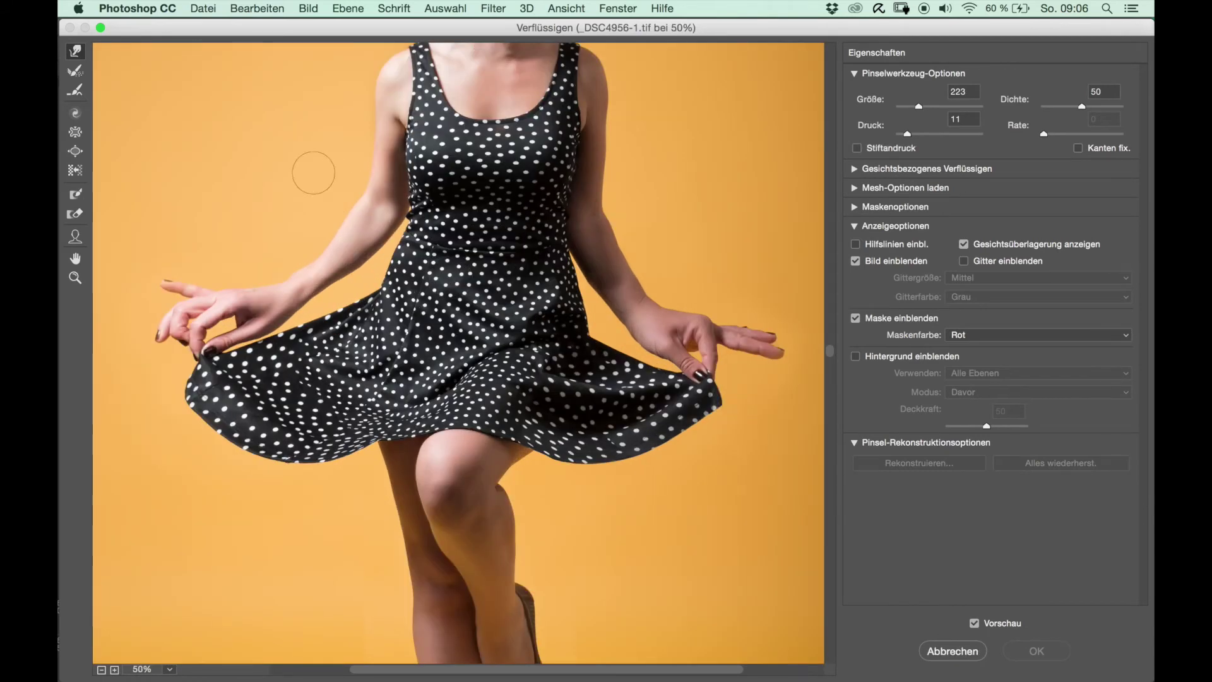
mouse_move(313, 154)
left_mouse_down()
mouse_move(362, 144)
mouse_move(328, 138)
mouse_move(339, 149)
left_mouse_up()
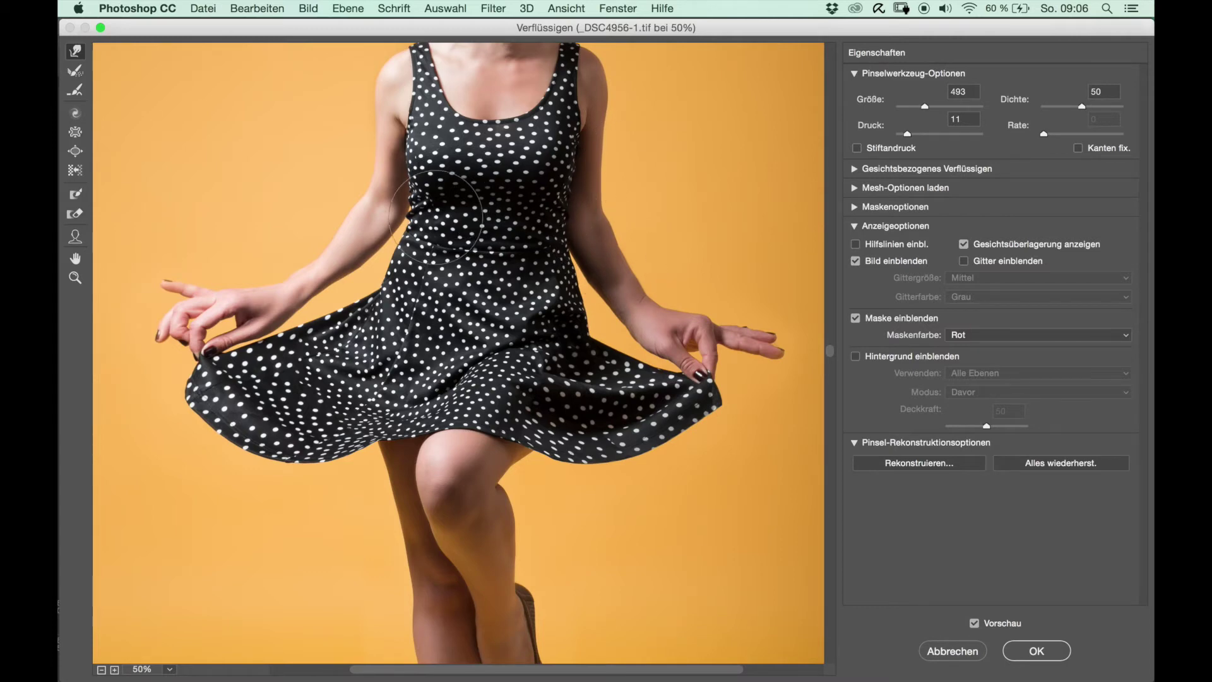
key("super+plus")
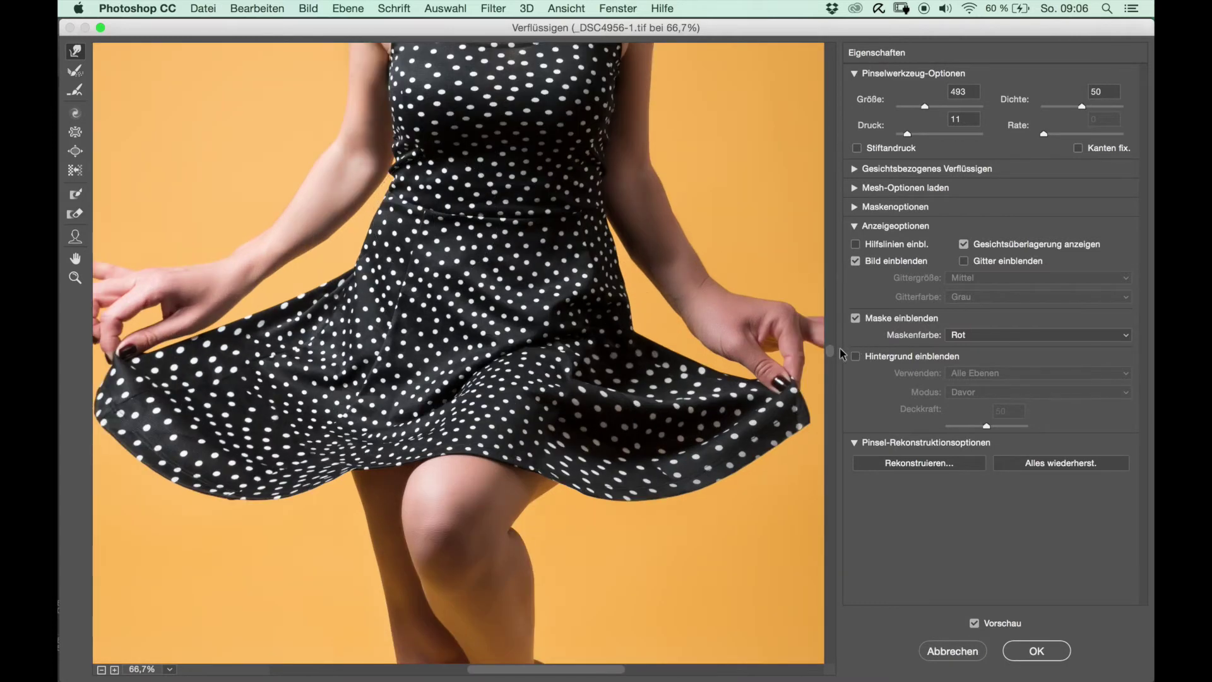
left_click_drag(832, 350, 833, 312)
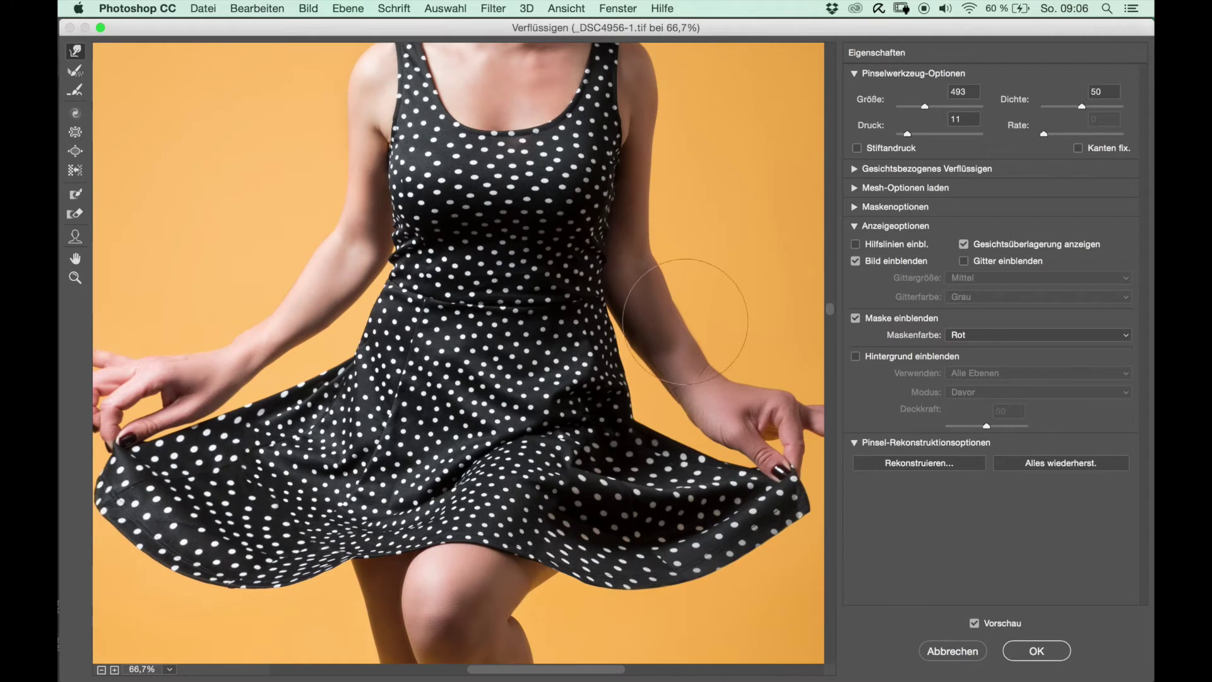
left_click_drag(328, 260, 287, 264)
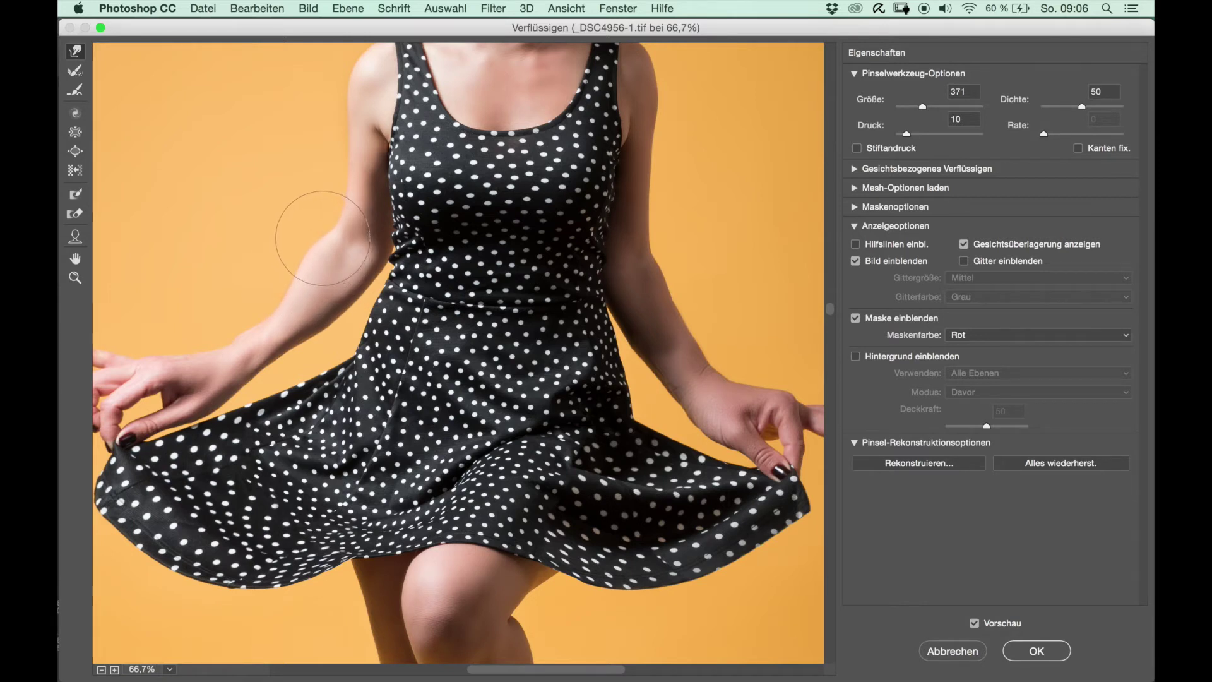
left_click_drag(346, 294, 311, 303)
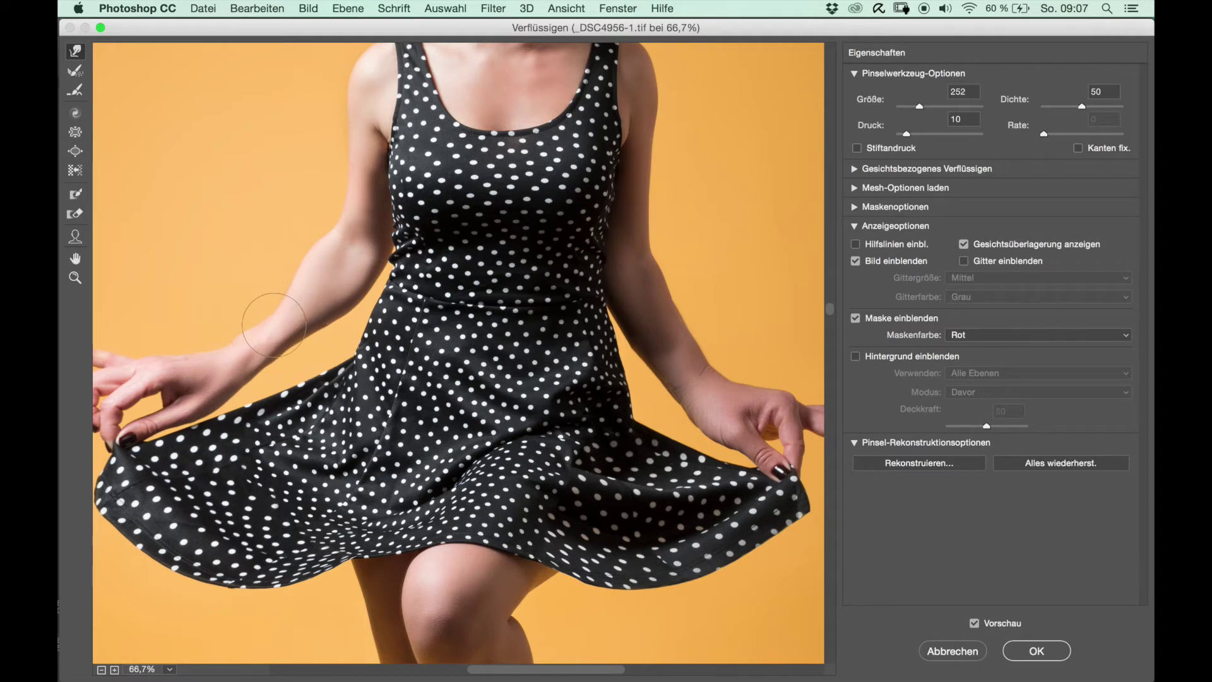
left_click_drag(264, 331, 258, 332)
key("alt")
left_click_drag(687, 296, 707, 297)
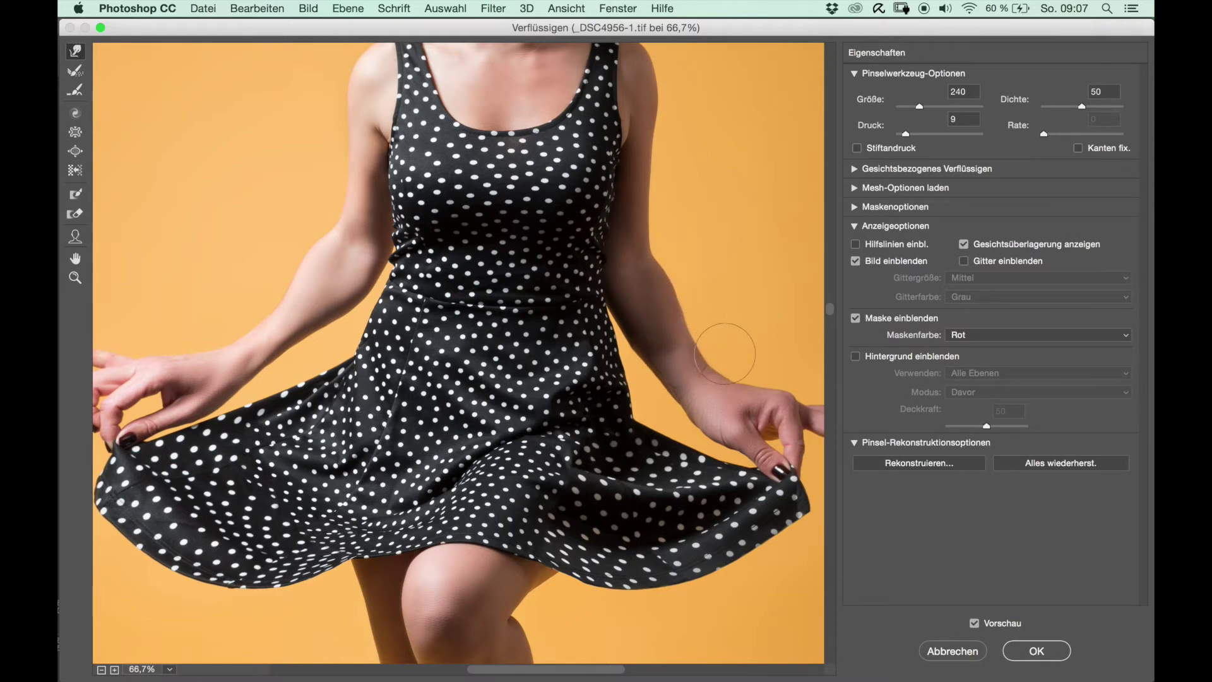
left_click_drag(717, 365, 699, 365)
left_click_drag(724, 355, 700, 358)
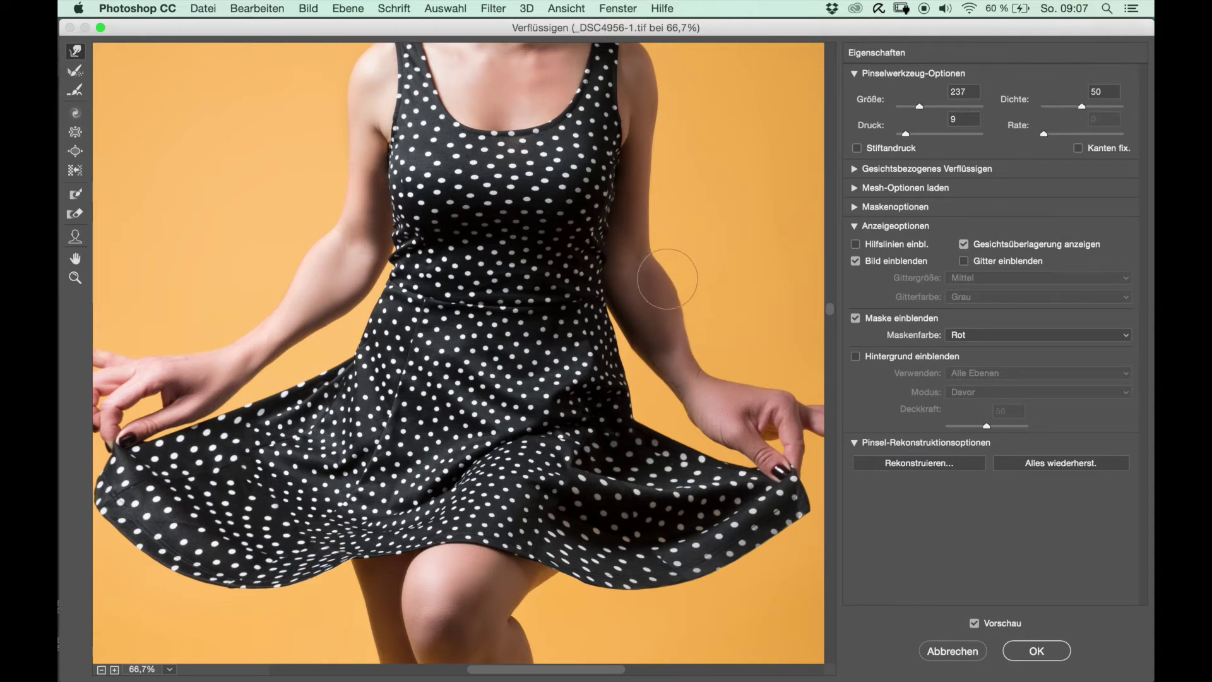
left_click_drag(682, 284, 668, 303)
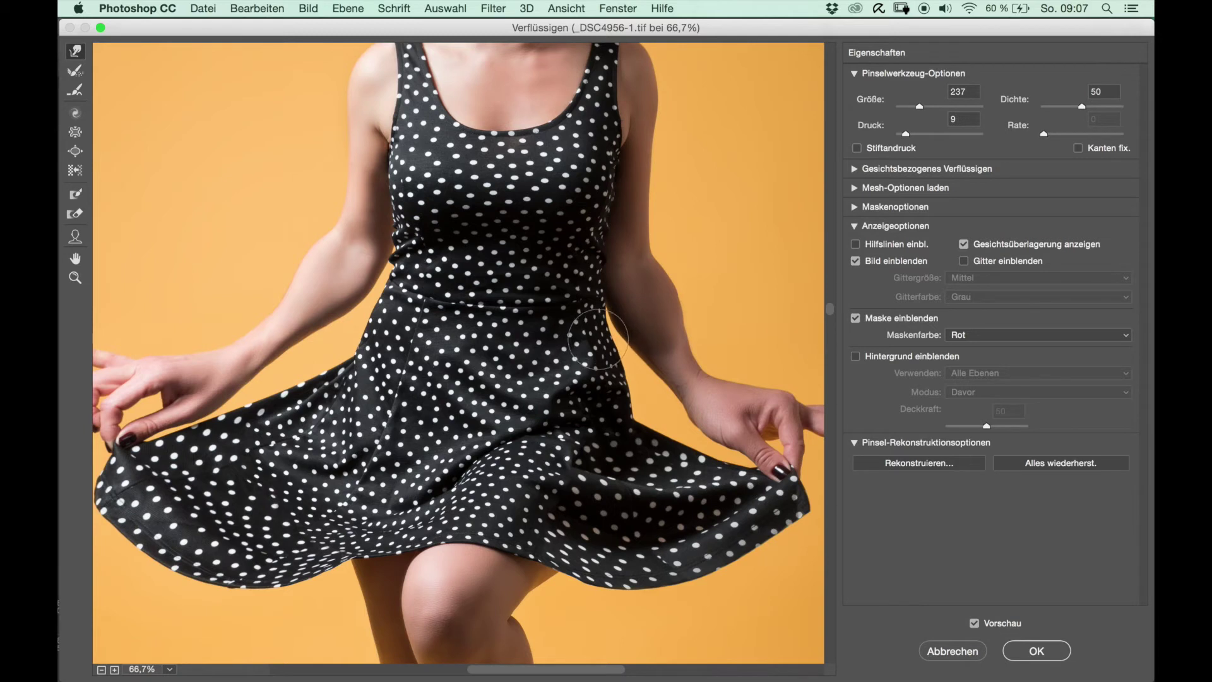
key("alt+space")
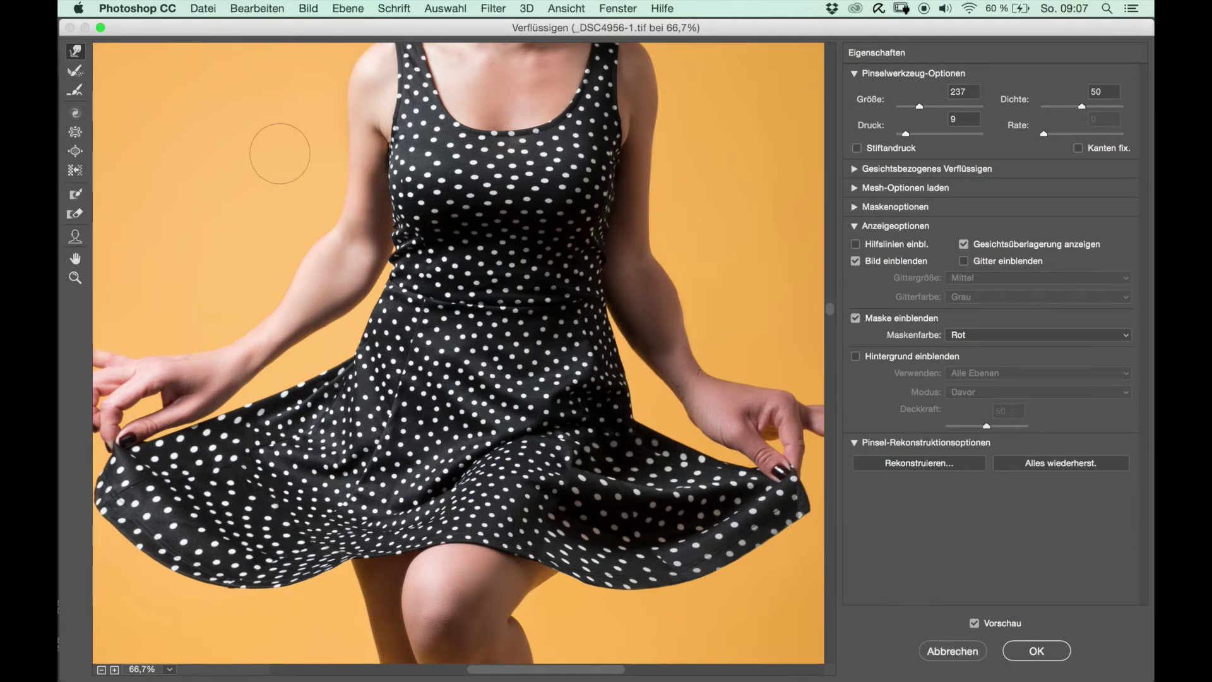
left_click(76, 197)
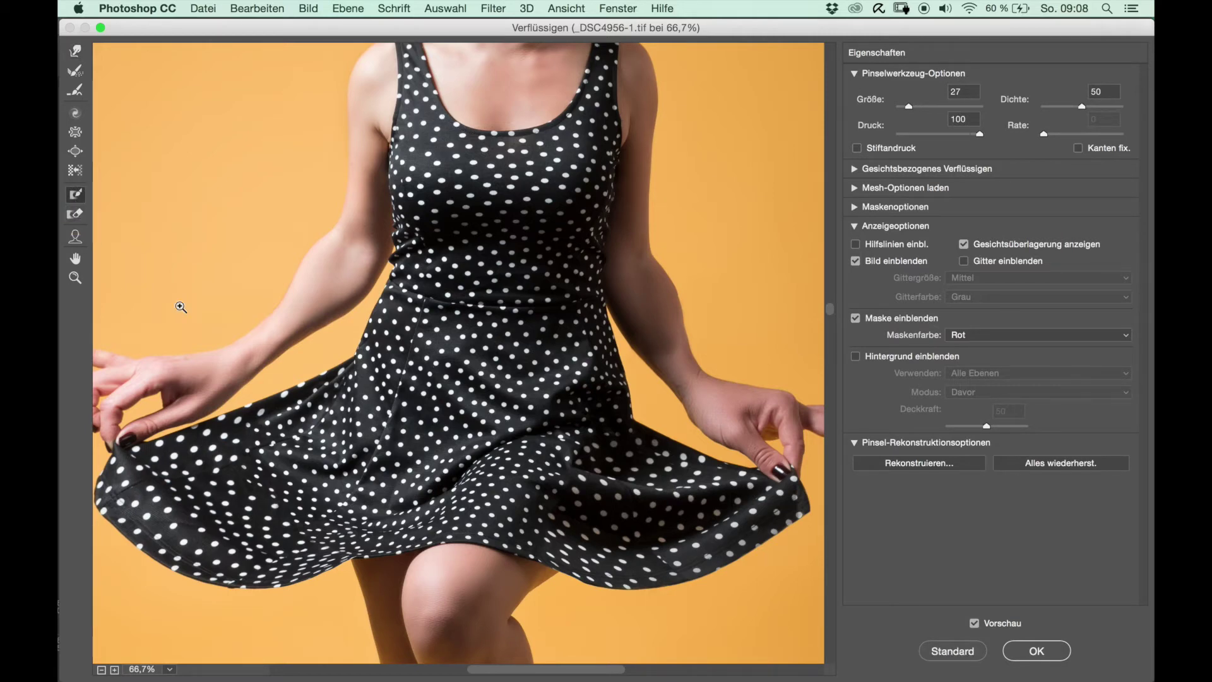
Step: Freeze a widened red-mask strip along the dress's right waist edge at 200% zoom
left_click(181, 307)
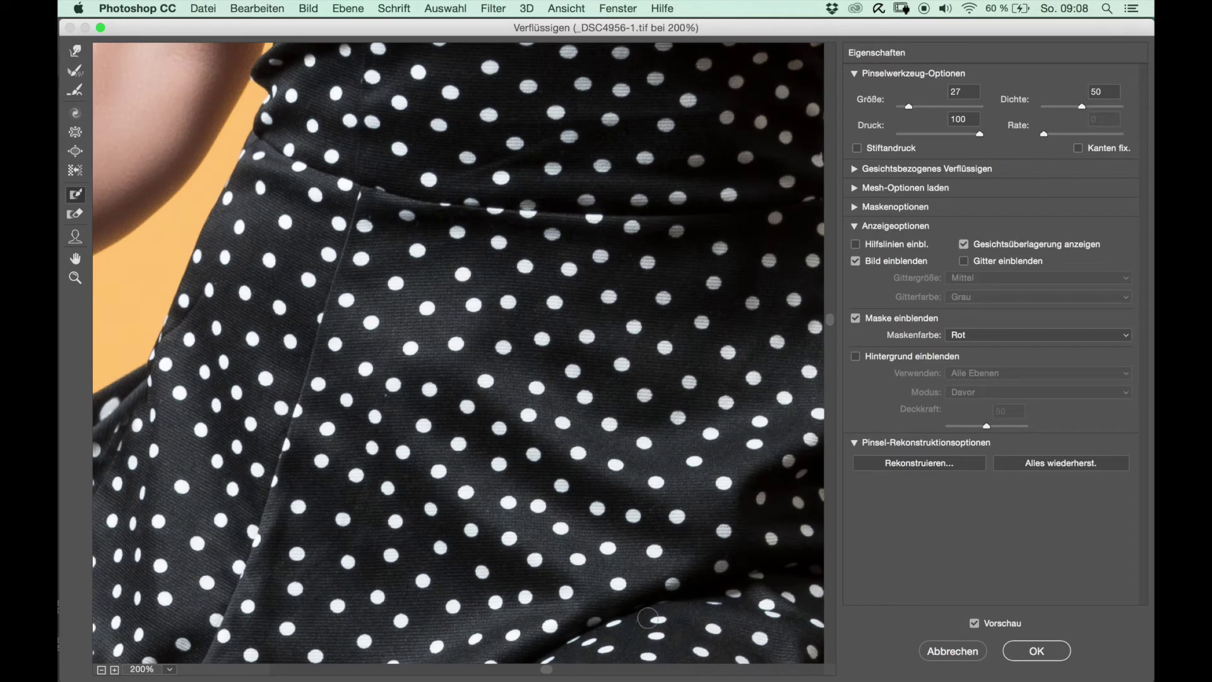
left_click_drag(544, 670, 597, 670)
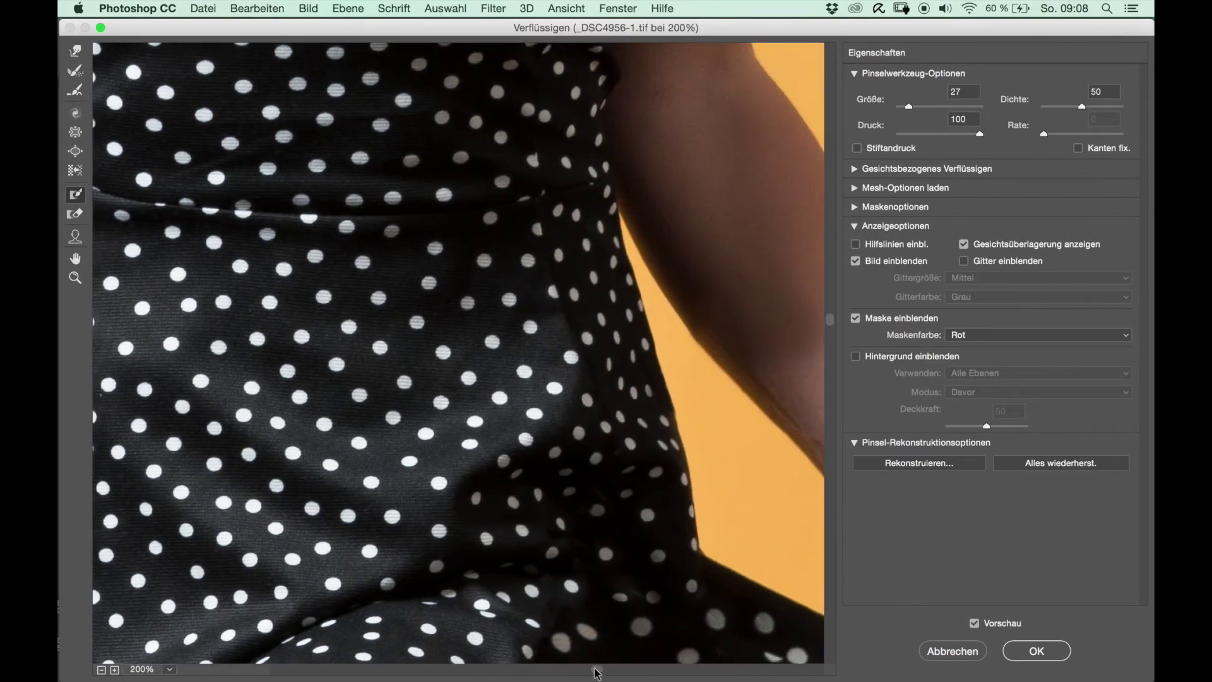
mouse_move(606, 224)
left_mouse_down()
mouse_move(681, 480)
mouse_move(680, 447)
mouse_move(692, 542)
mouse_move(603, 242)
mouse_move(601, 281)
left_mouse_up()
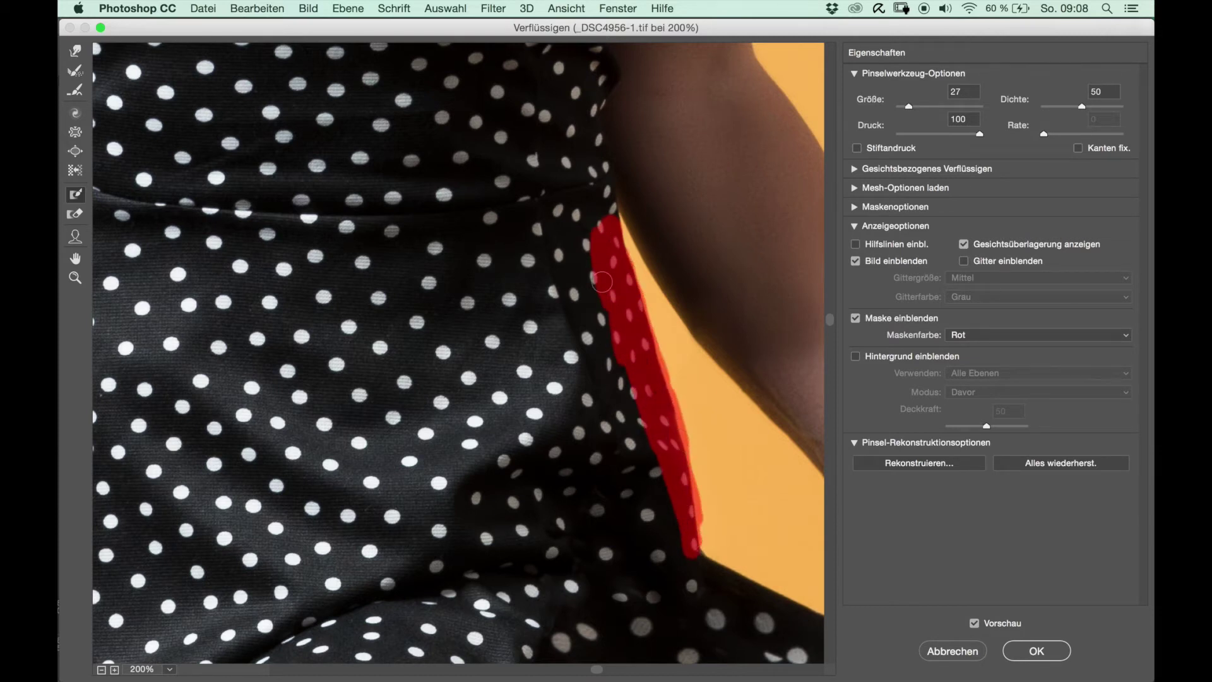
key("bracketright")
key("bracketright")
key("bracketright")
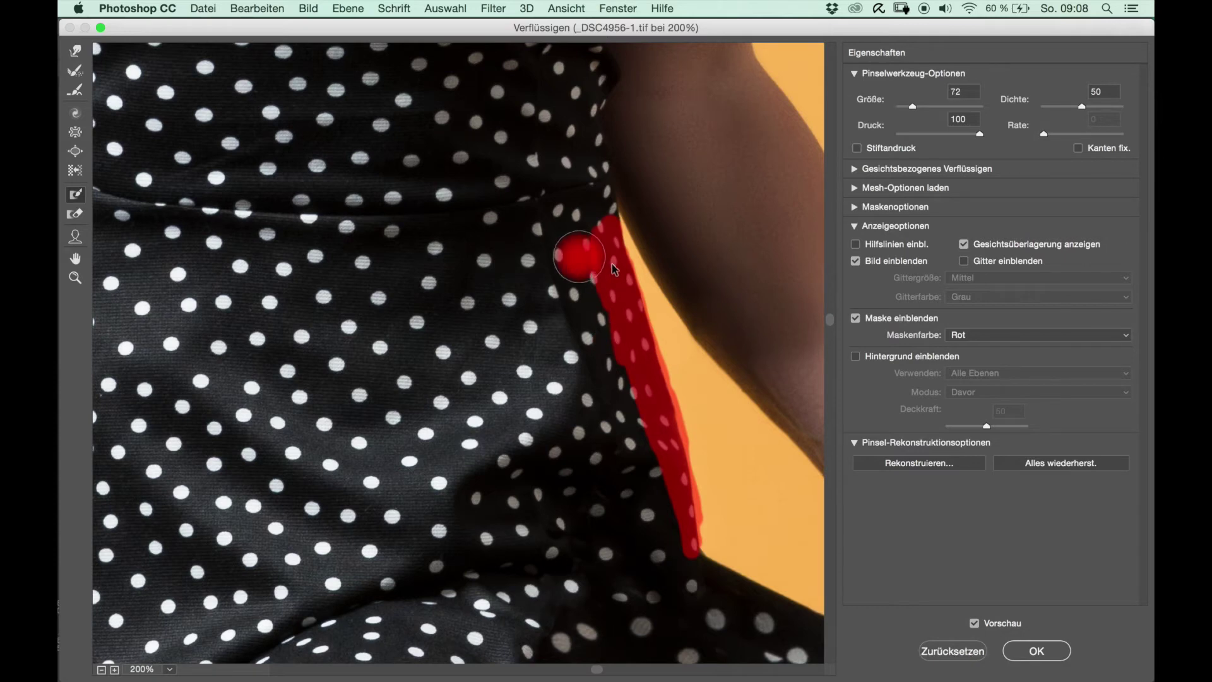
mouse_move(607, 262)
left_mouse_down()
mouse_move(600, 369)
mouse_move(657, 530)
mouse_move(661, 516)
left_mouse_up()
left_click(661, 516, "alt")
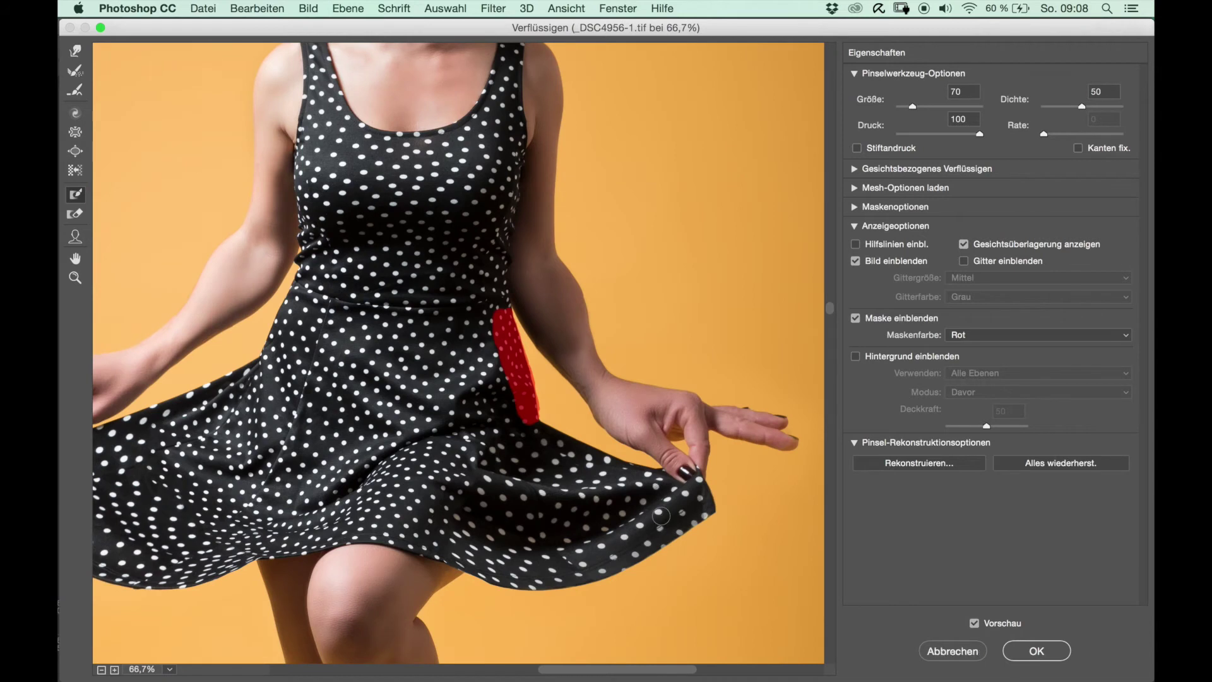
left_click(73, 51)
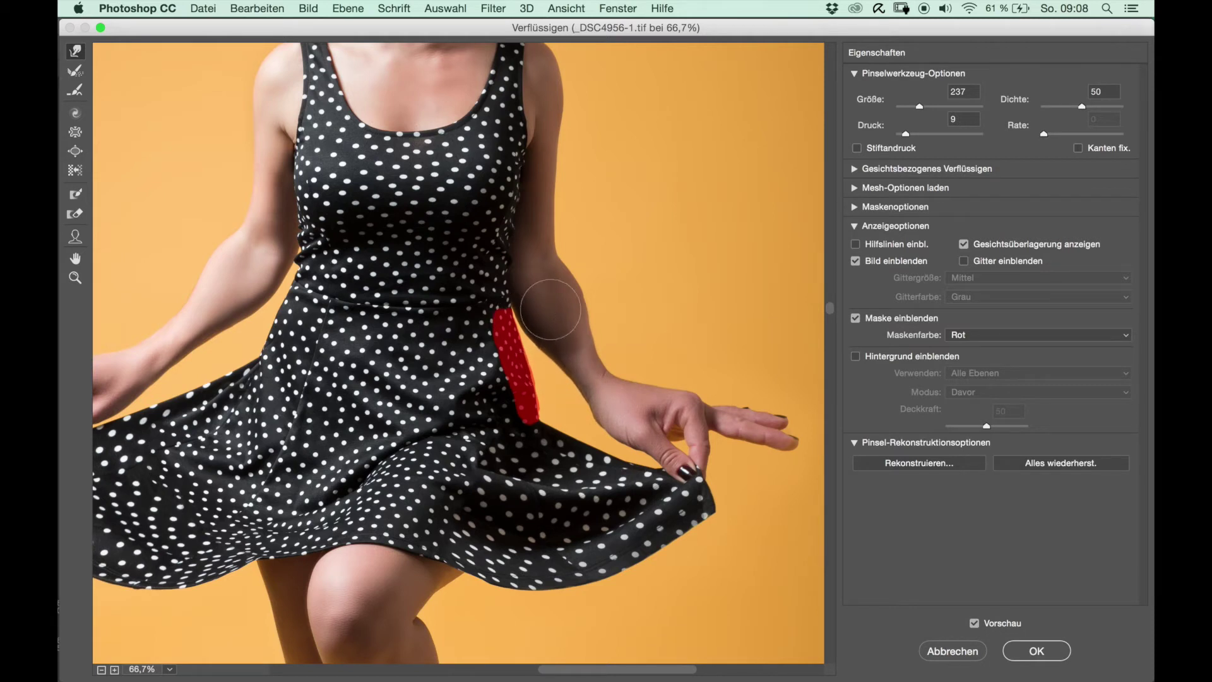
left_click_drag(563, 339, 566, 335)
left_click(75, 152)
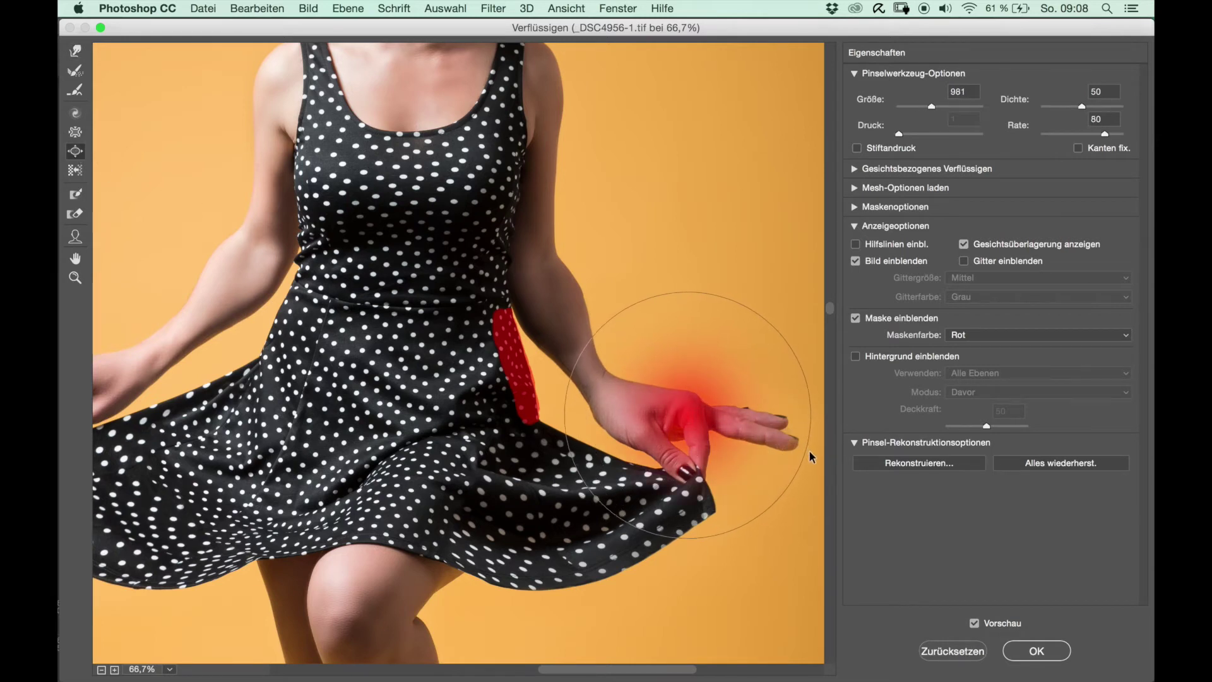
left_click_drag(745, 425, 809, 450)
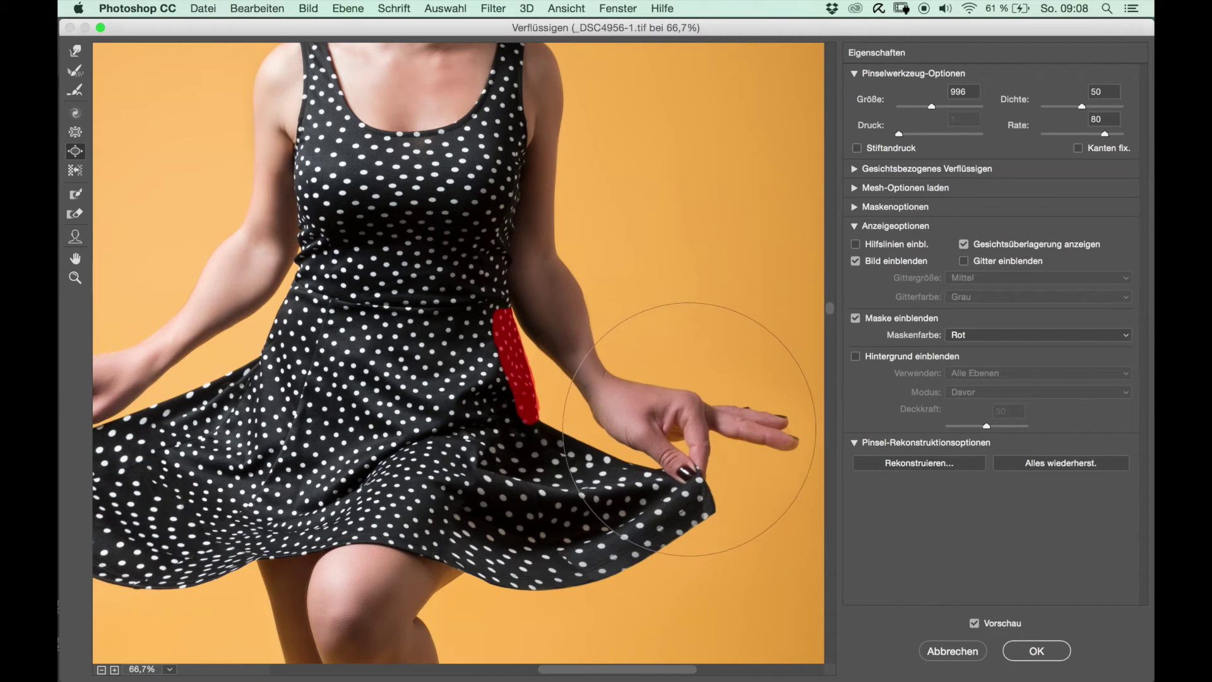
left_click_drag(584, 670, 406, 670)
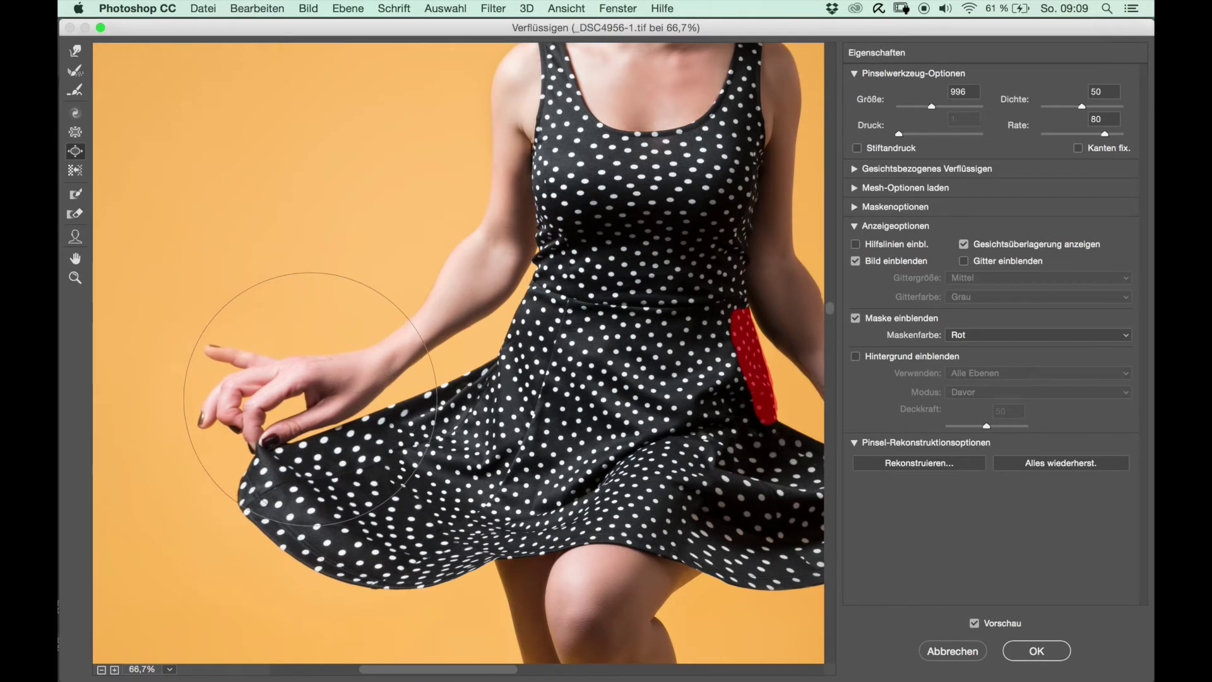
scroll(544, 628, "right", 5)
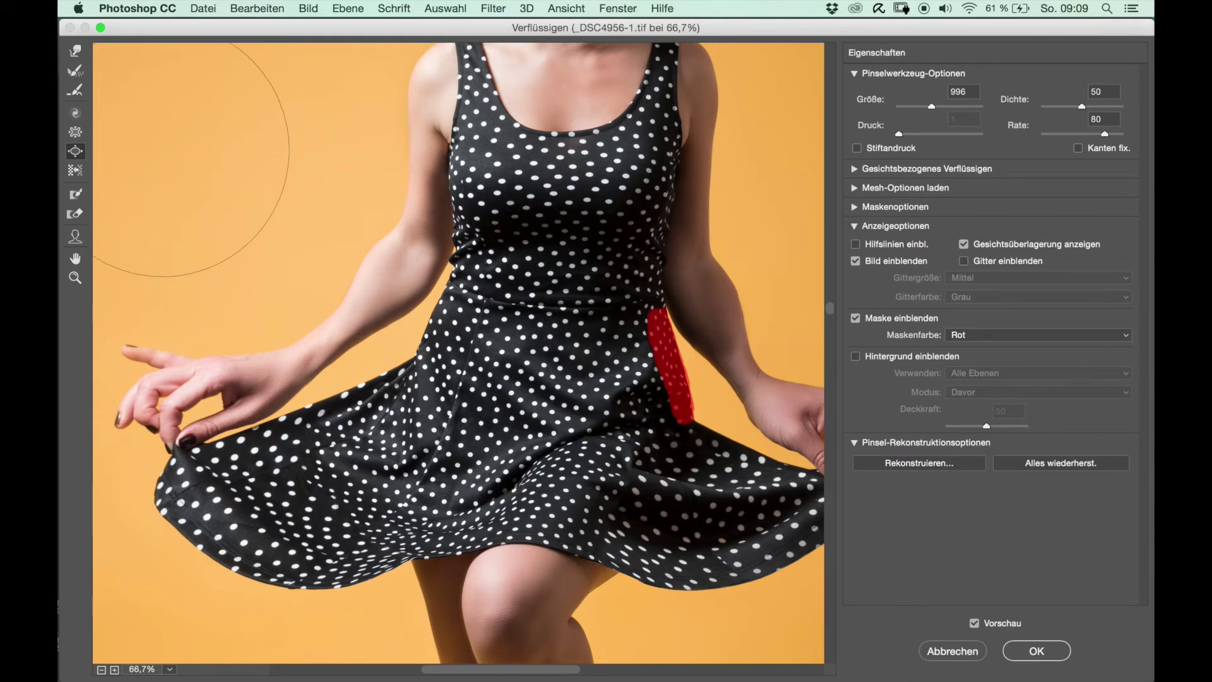
Step: Push the dress's left waist edge inward with an enlarged Forward Warp brush
left_click(75, 57)
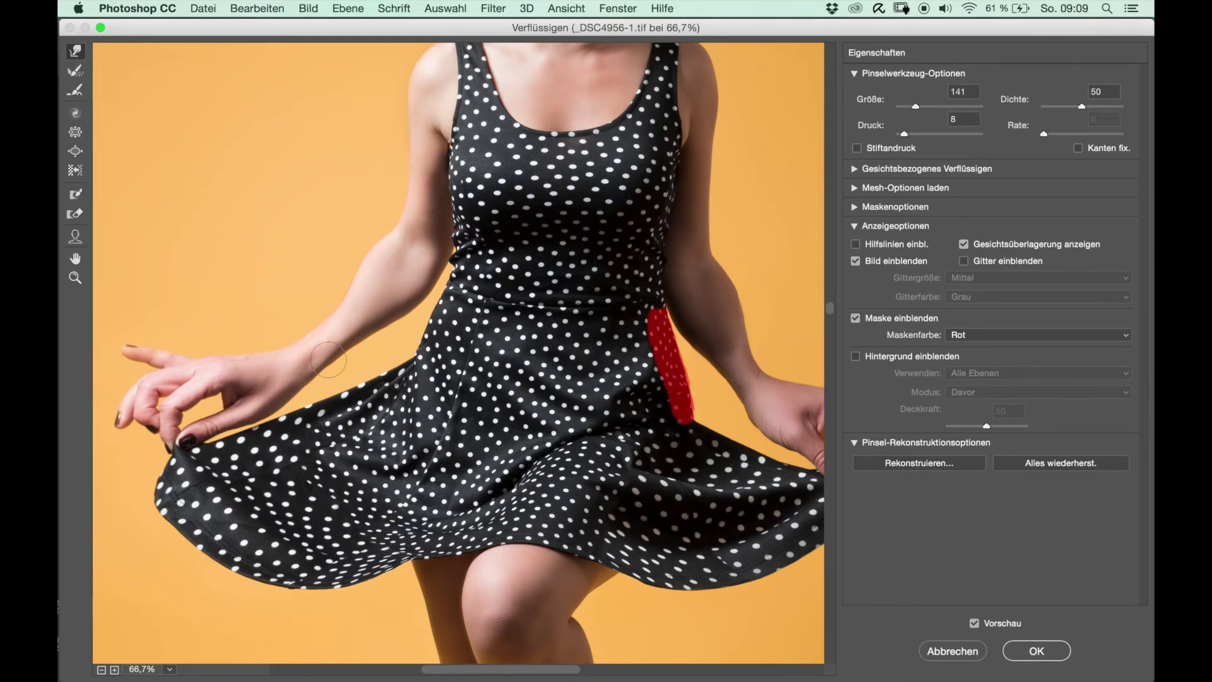
left_click_drag(405, 368, 442, 368)
left_click_drag(449, 309, 454, 295)
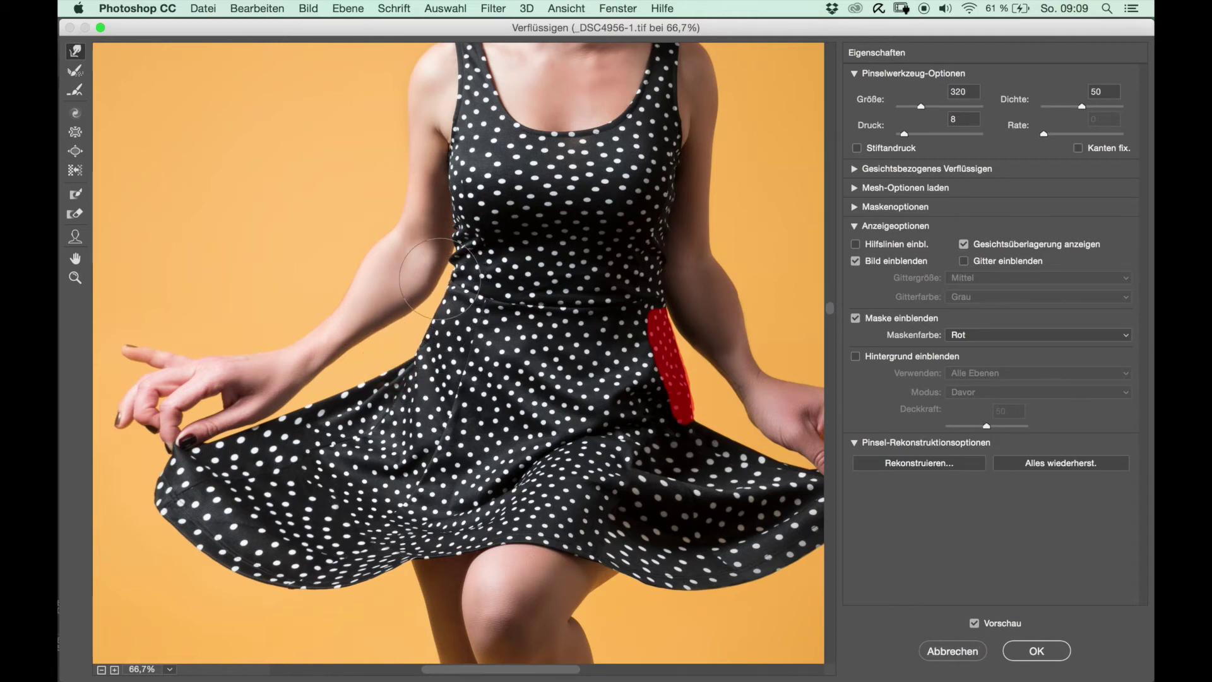
left_click_drag(459, 273, 453, 317)
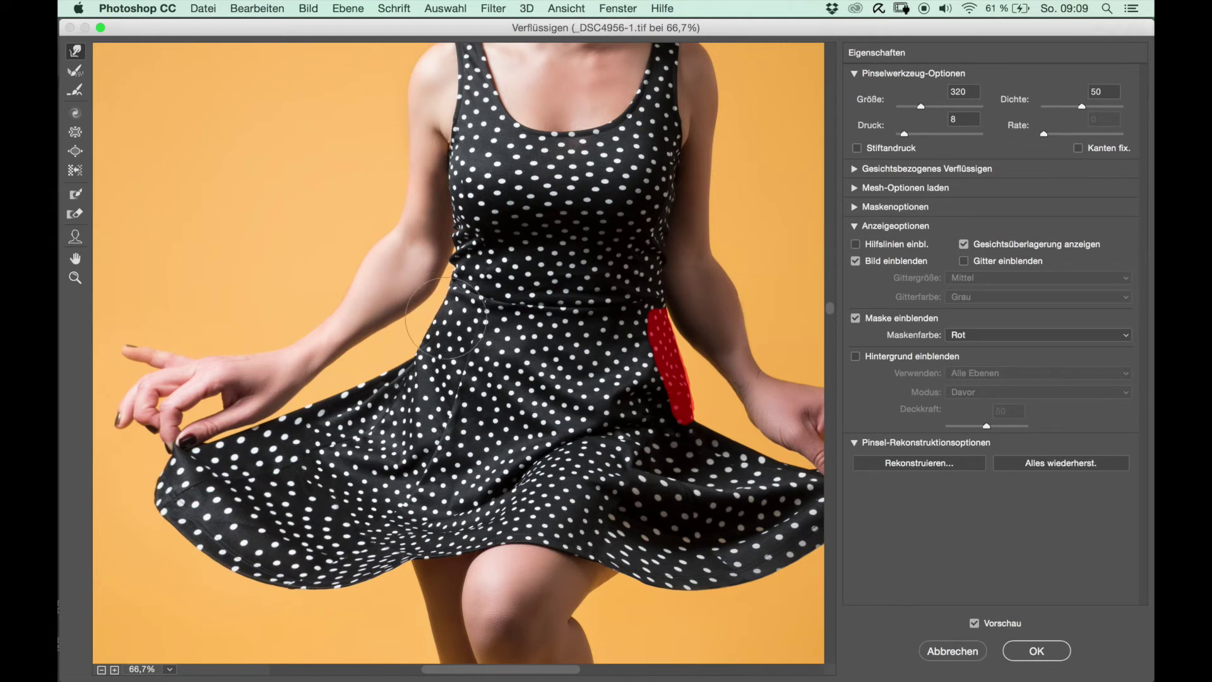
mouse_move(440, 334)
left_mouse_down()
mouse_move(452, 315)
mouse_move(415, 360)
left_mouse_up()
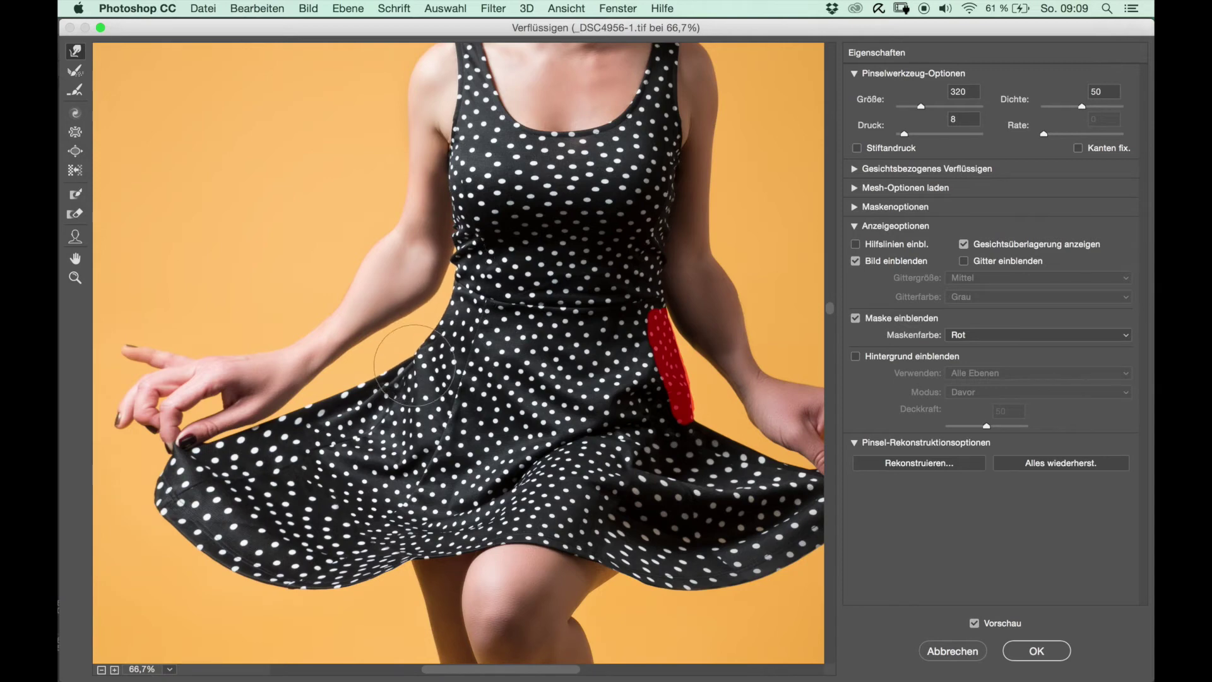
Step: Zoom in on the waist and resize the warp brush to size 287
key("super+plus")
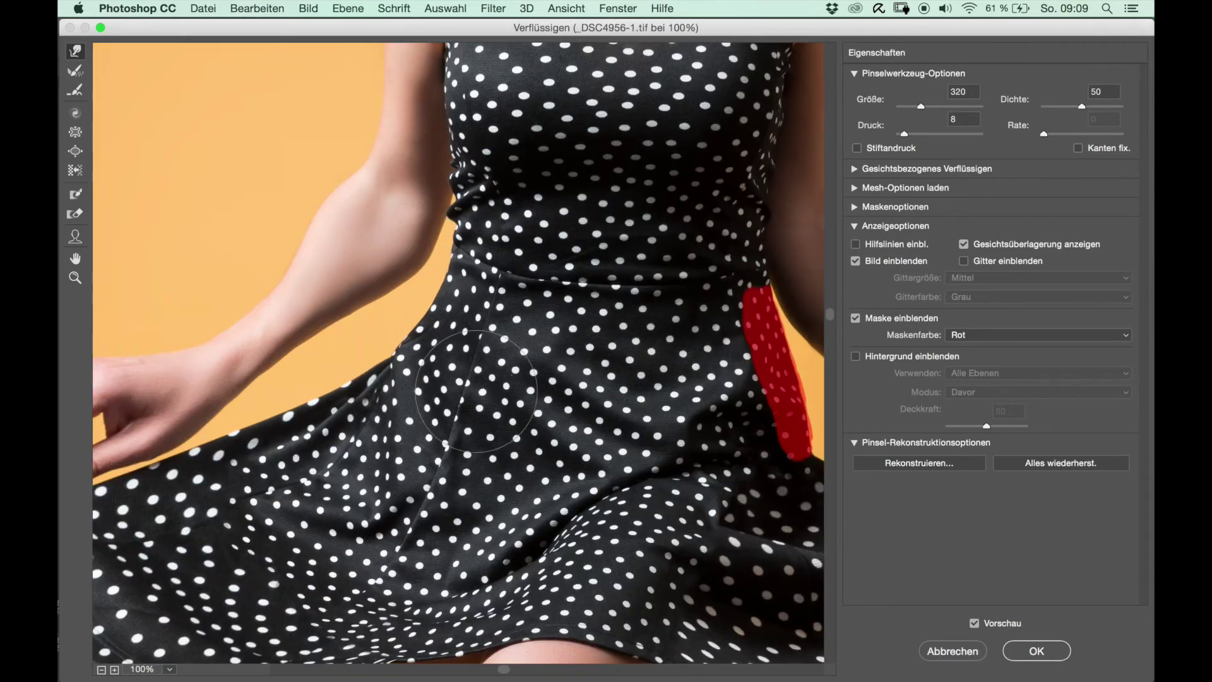
mouse_move(401, 373)
left_mouse_down()
mouse_move(363, 391)
mouse_move(443, 276)
mouse_move(382, 342)
left_mouse_up()
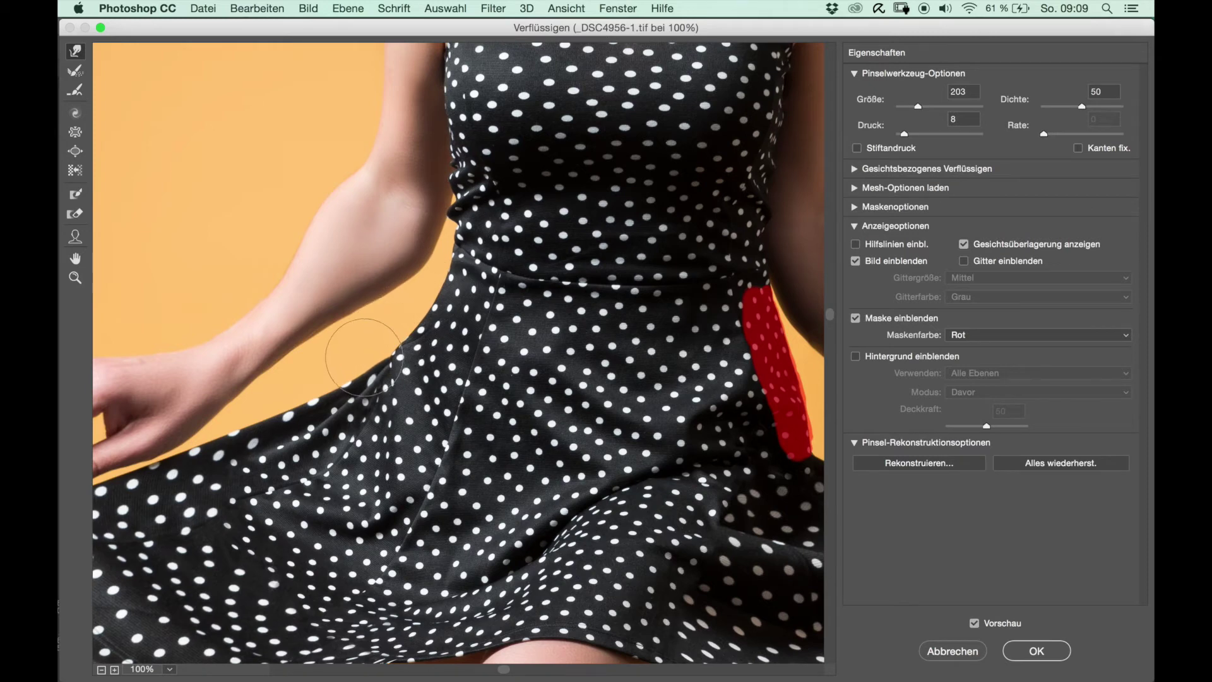
key("alt")
mouse_move(280, 415)
left_mouse_down()
mouse_move(309, 415)
mouse_move(224, 450)
mouse_move(410, 332)
mouse_move(229, 454)
mouse_move(183, 445)
left_mouse_up()
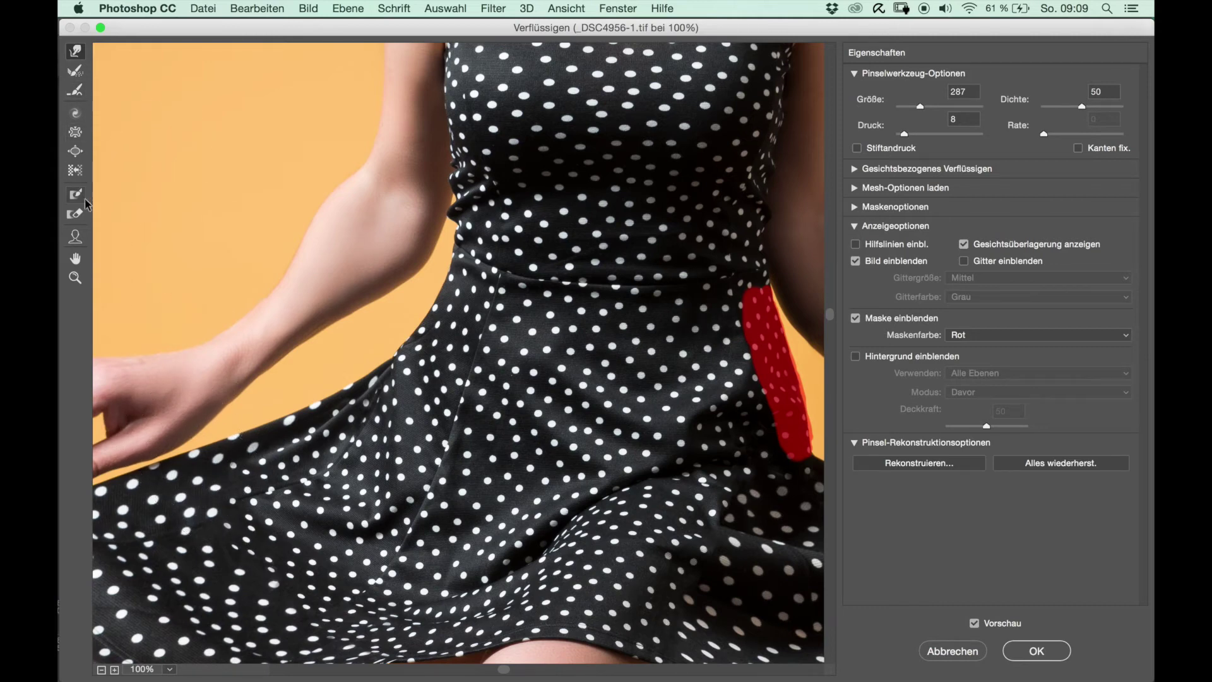
Step: Freeze the left hand's lower edge and finger, refining the mask at 200% zoom
left_click(143, 444)
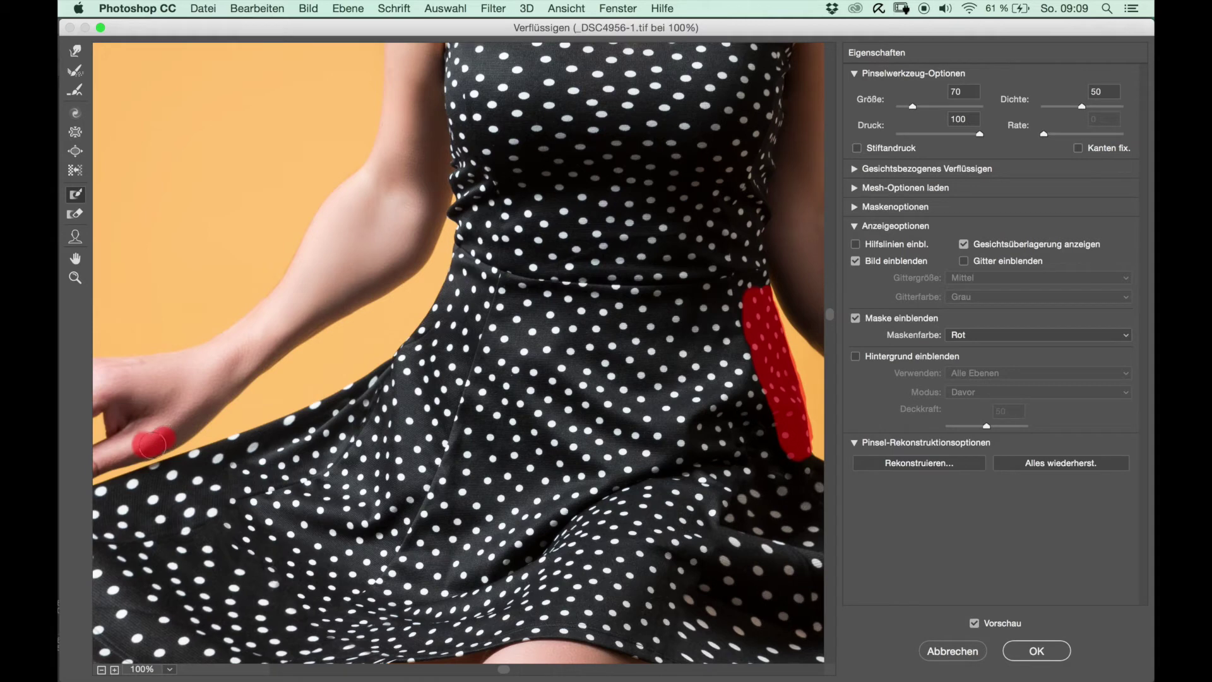
left_click_drag(193, 422, 234, 383)
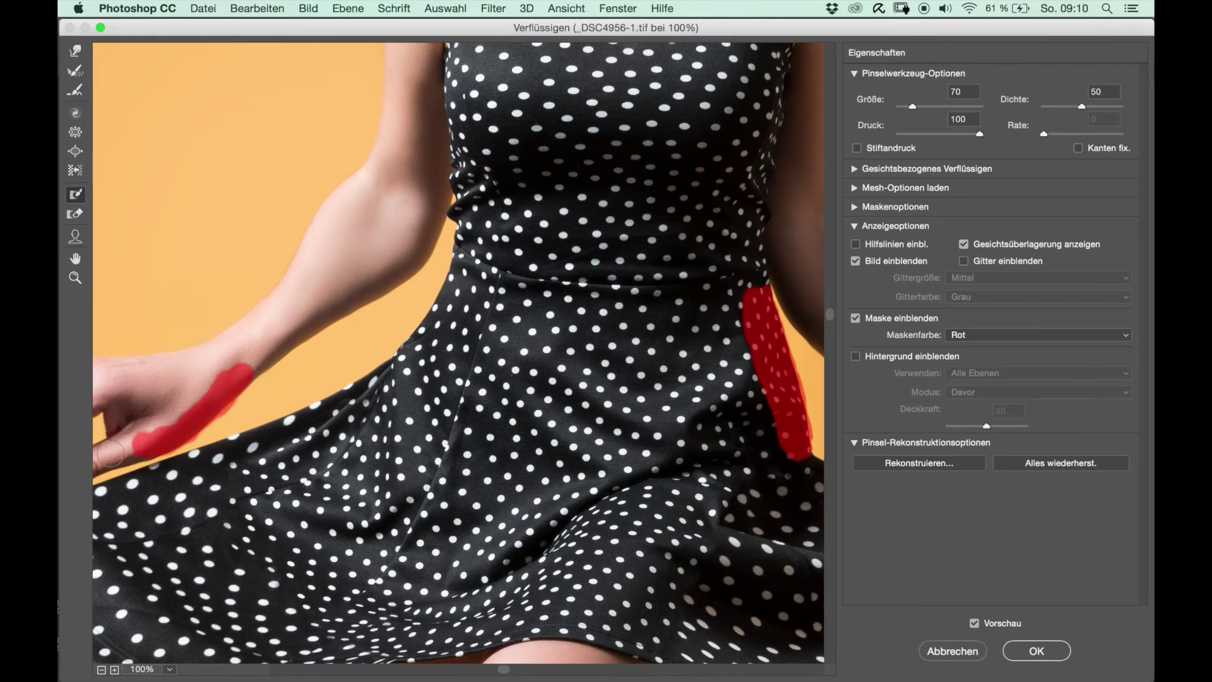
key("ctrl+plus")
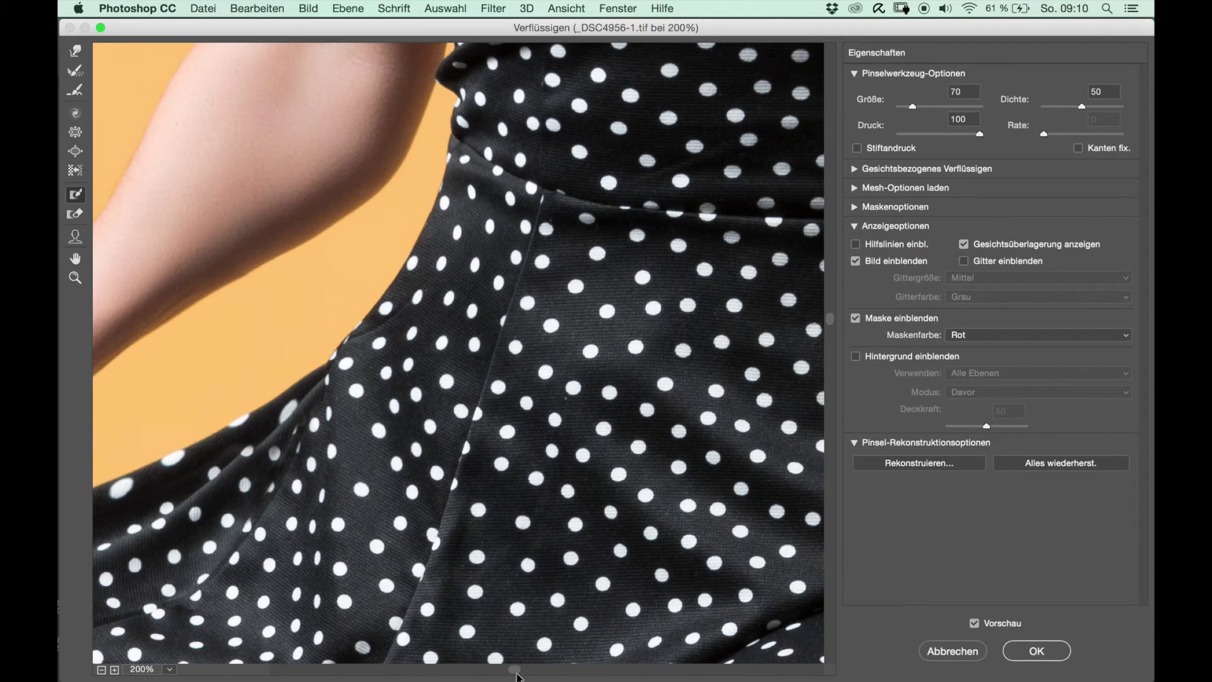
left_click_drag(515, 670, 414, 670)
left_click(343, 559)
left_click_drag(343, 559, 290, 592)
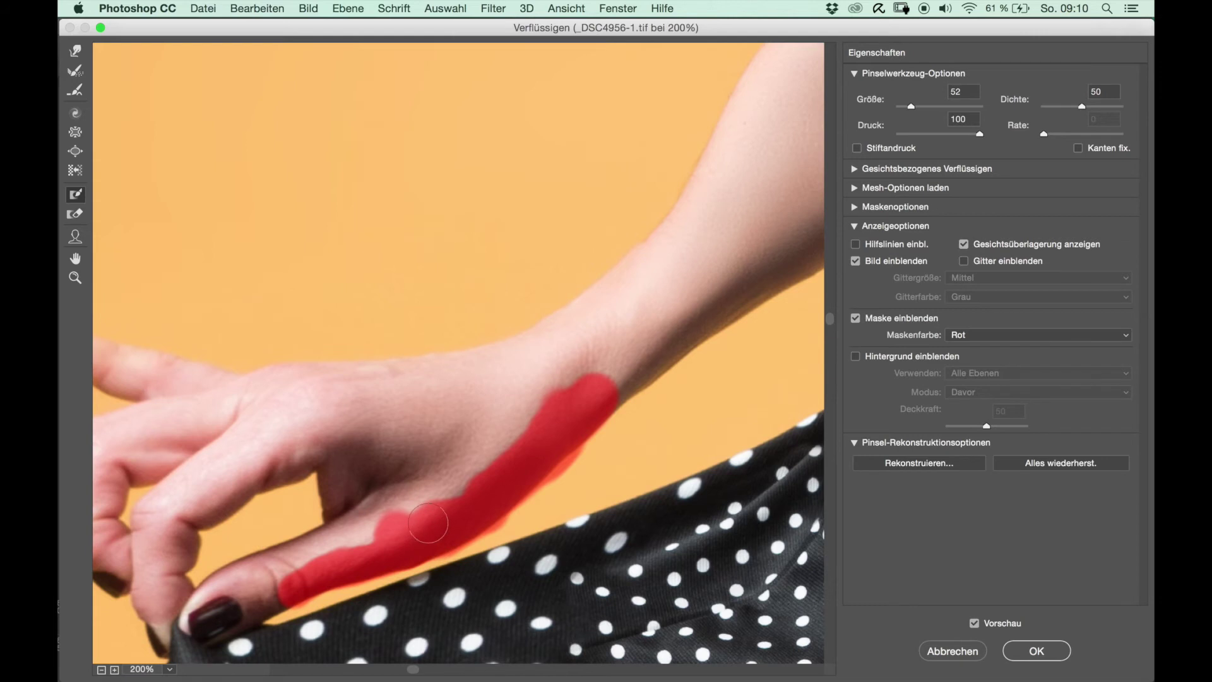
left_click(75, 55)
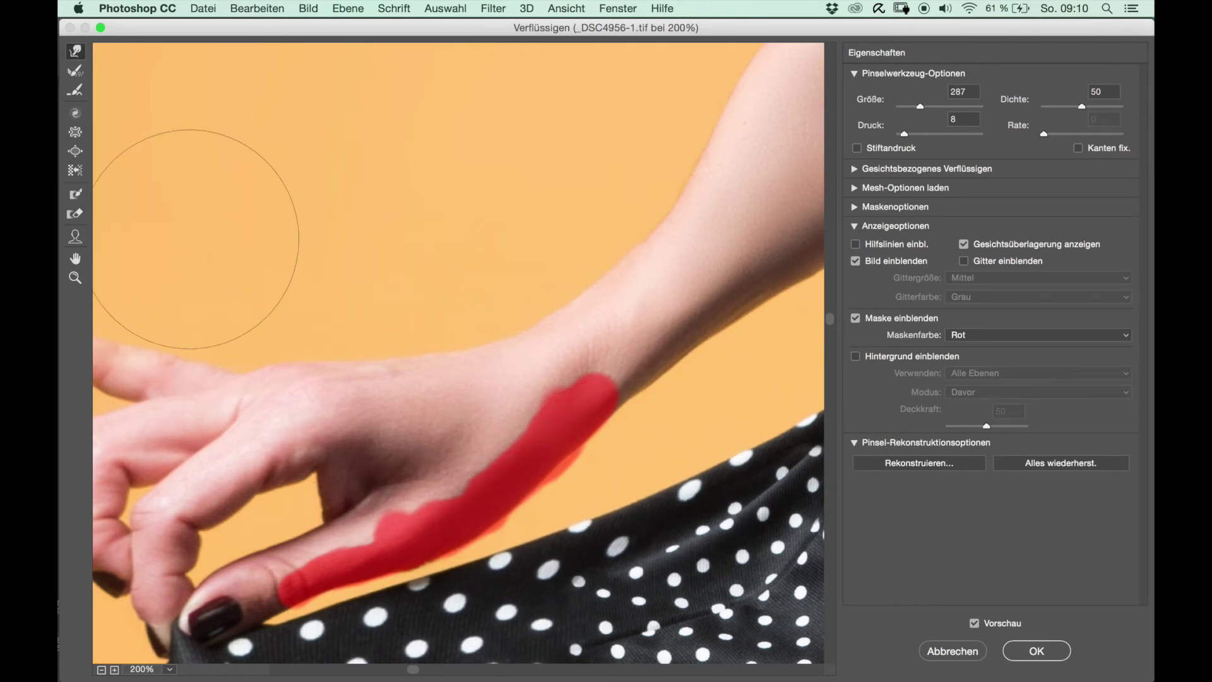
left_click(75, 194)
Step: Shrink the freeze brush, return to Forward Warp and zoom in on the hand's edge
left_click_drag(420, 588, 407, 566)
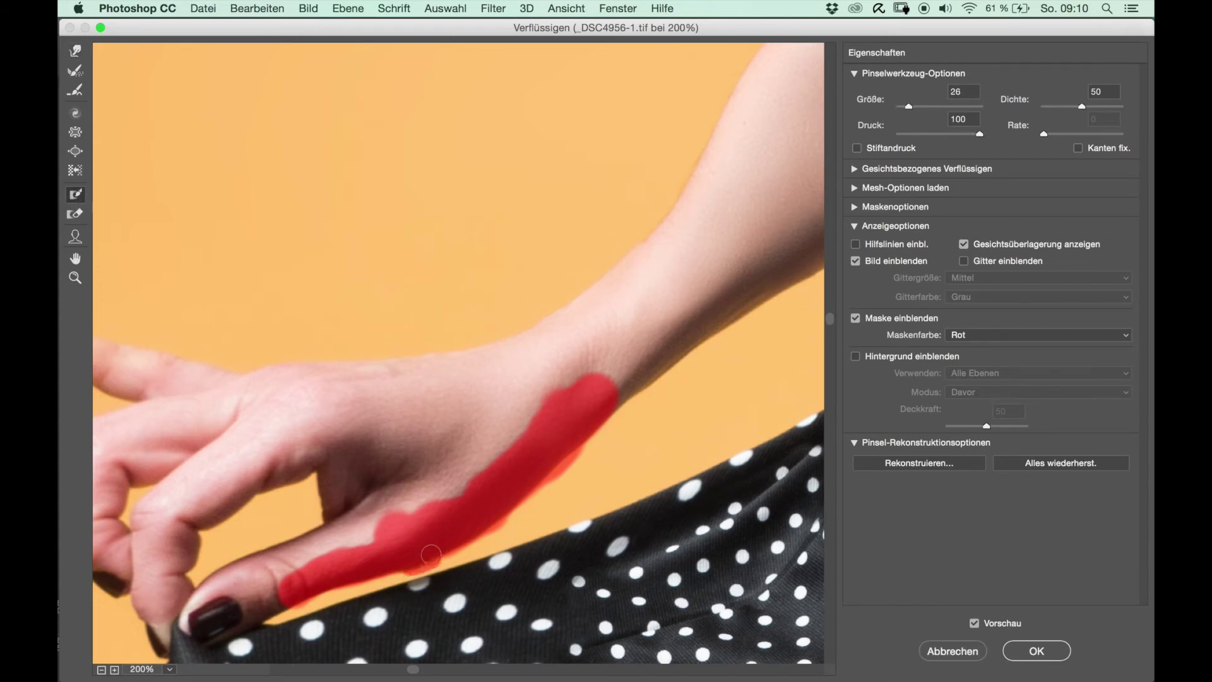
left_click(76, 51)
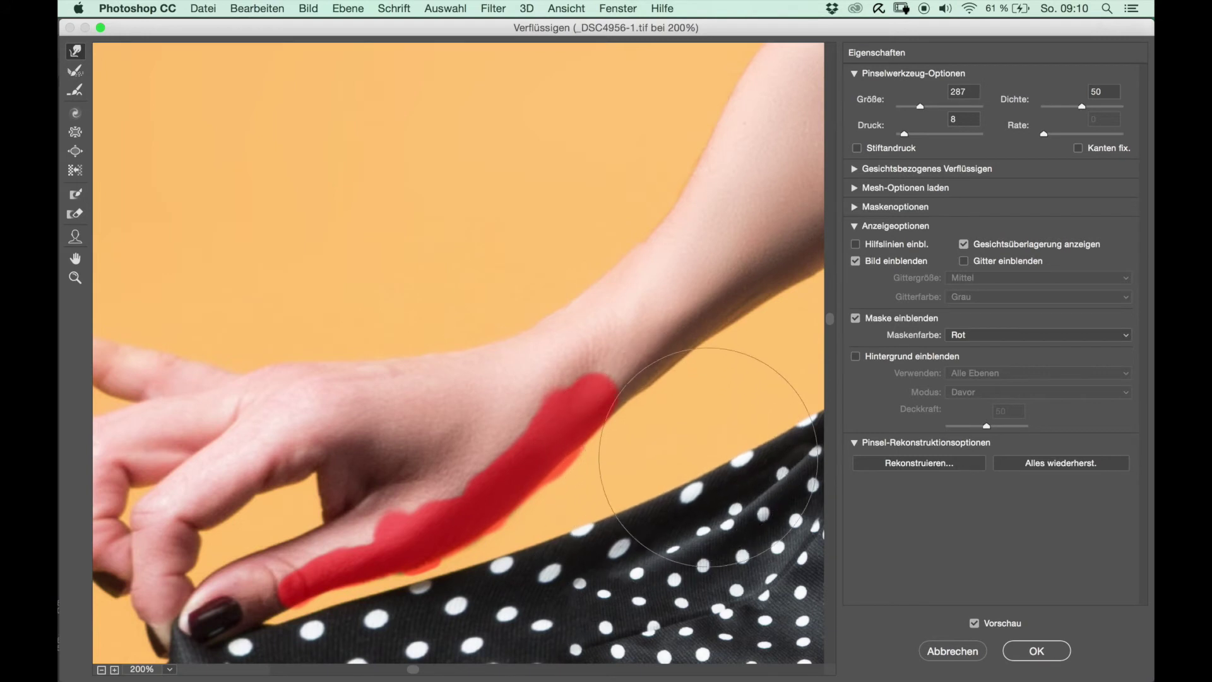
key("ctrl+minus")
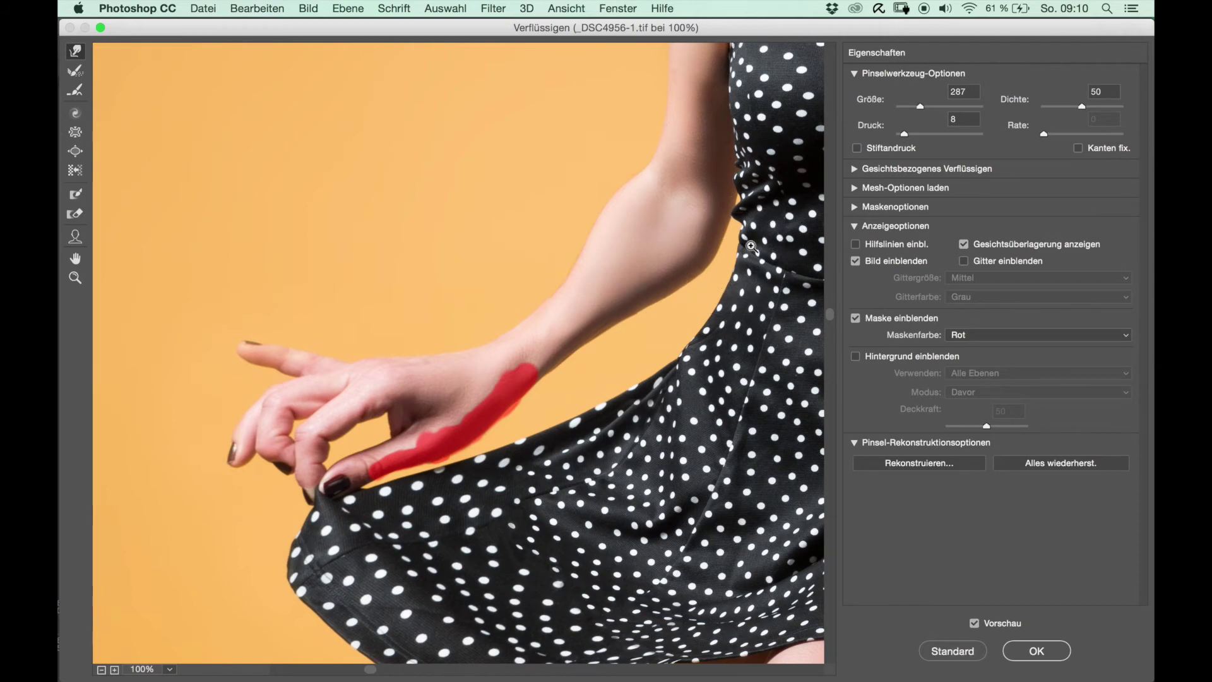
key("ctrl+plus")
key("ctrl+plus")
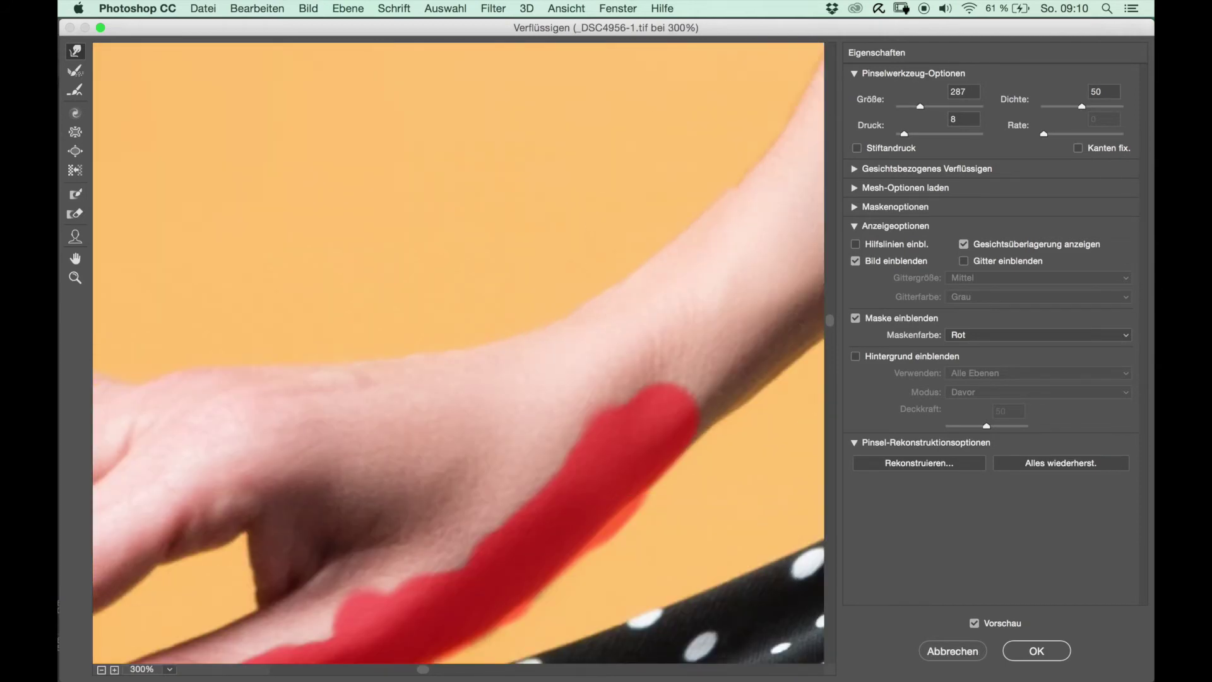
scroll(568, 442, "down", 10)
scroll(568, 442, "right", 5)
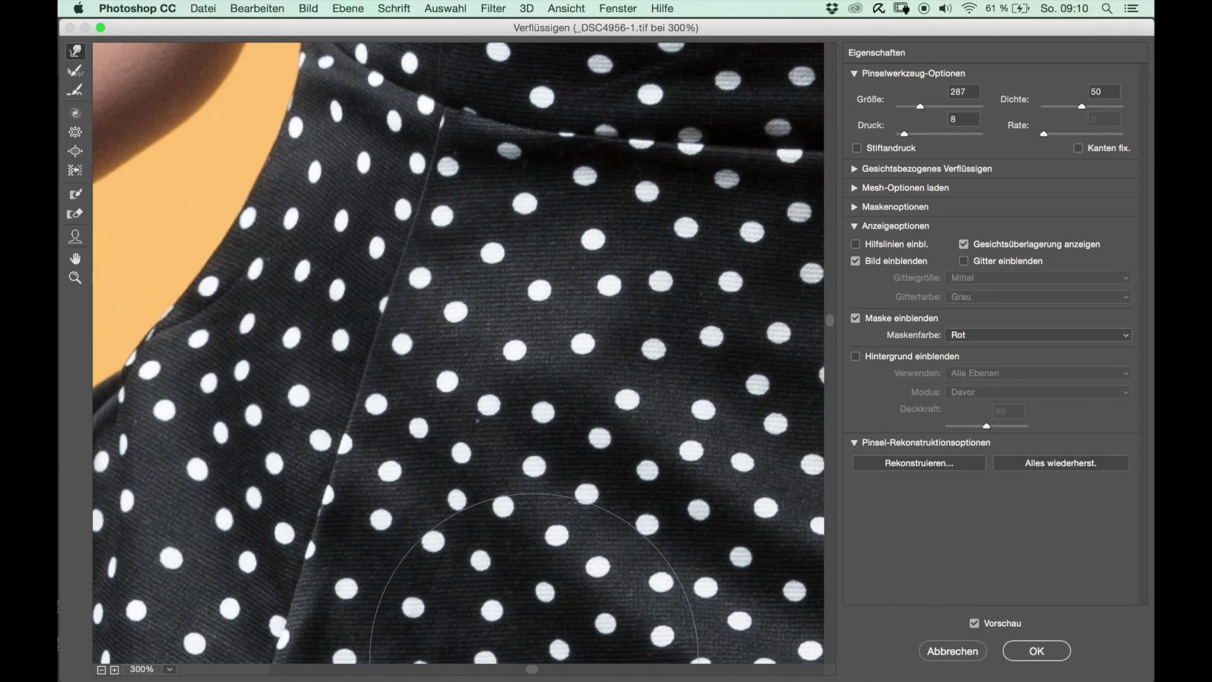
mouse_move(829, 324)
left_mouse_down()
mouse_move(831, 273)
mouse_move(830, 286)
left_mouse_up()
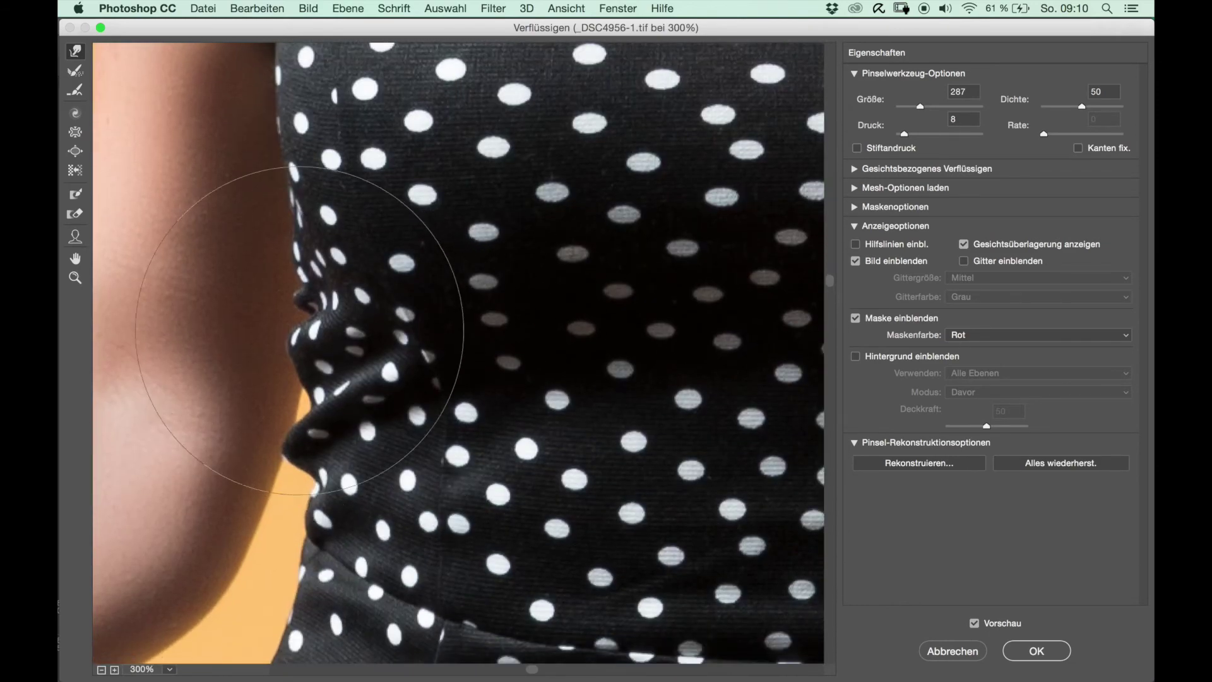
Step: Shrink the warp brush to size 24 and nudge the bunched dress fabric by the armpit inward
left_click_drag(260, 332, 119, 333)
mouse_move(277, 324)
left_mouse_down()
mouse_move(312, 324)
mouse_move(341, 294)
left_mouse_up()
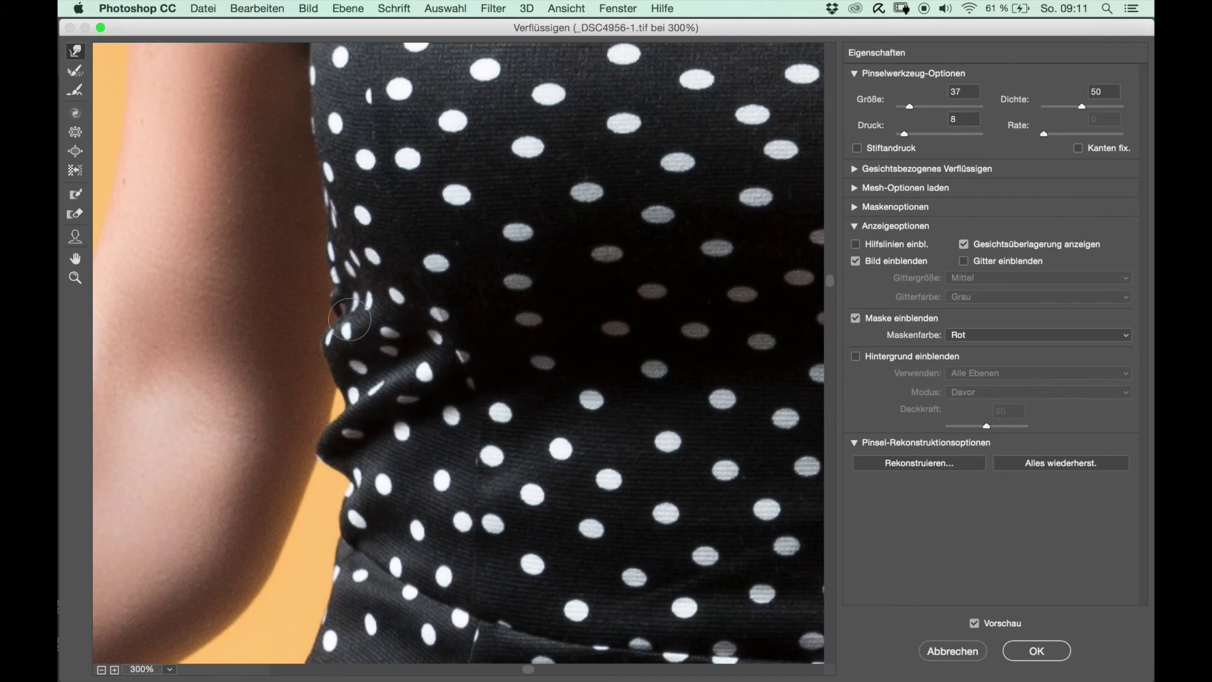
left_click_drag(343, 321, 337, 338)
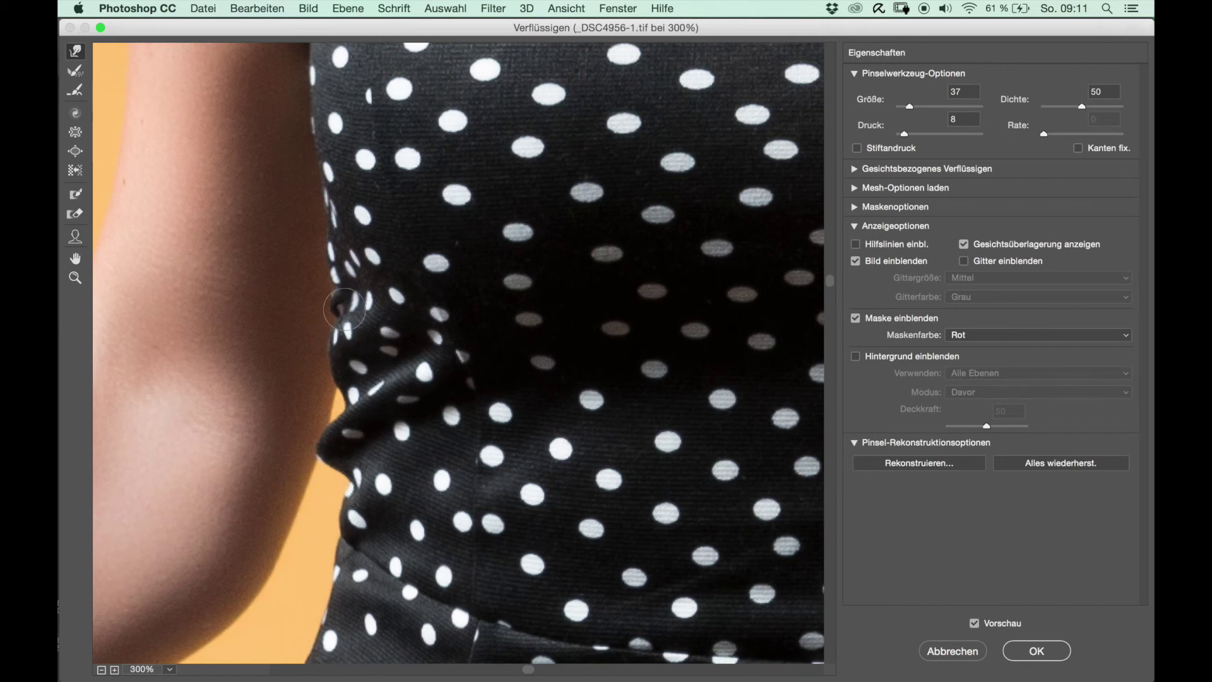
left_click_drag(355, 319, 341, 314)
Step: Zoom out and pan around to review the reshaped torso
key("super+minus")
key("super+minus")
key("super+minus")
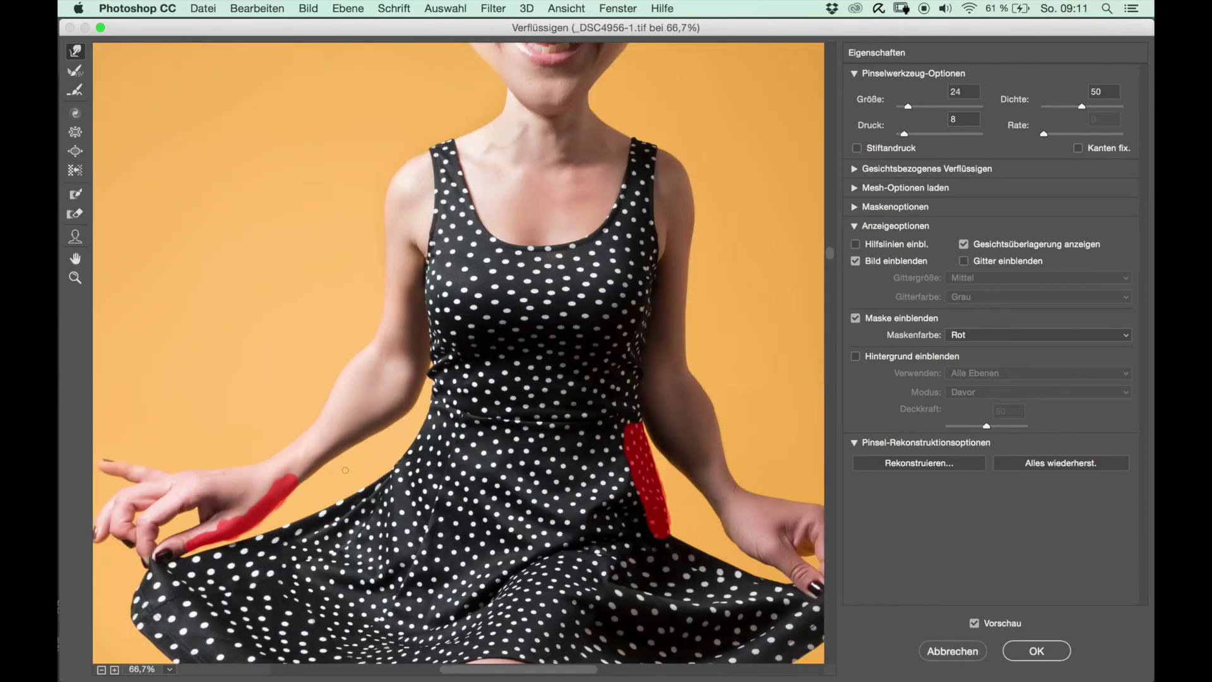
left_click_drag(532, 670, 637, 670)
scroll(637, 674, "up", 1)
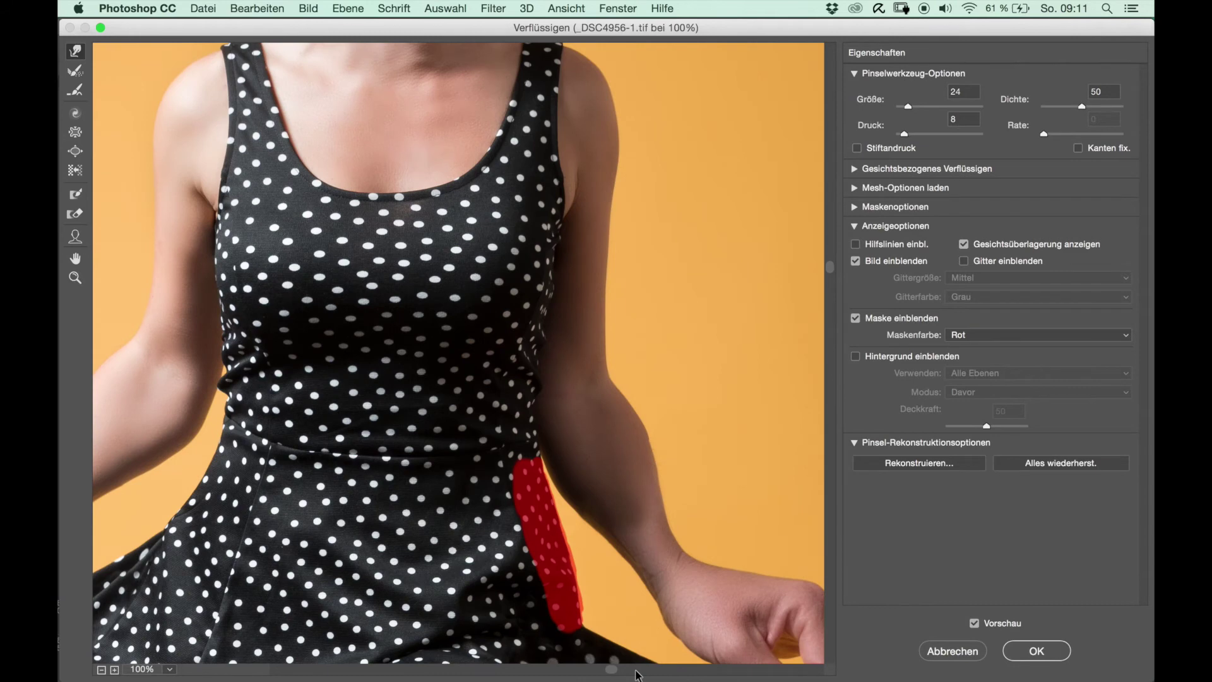
left_click_drag(618, 674, 637, 674)
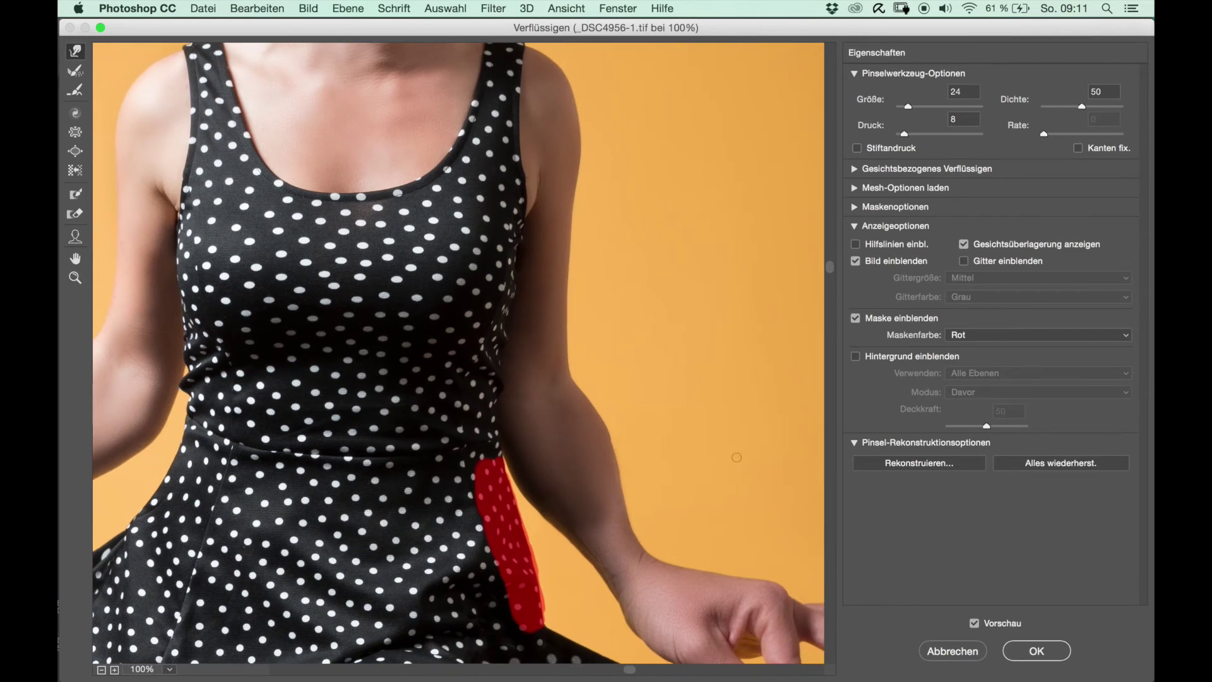
left_click_drag(830, 266, 830, 291)
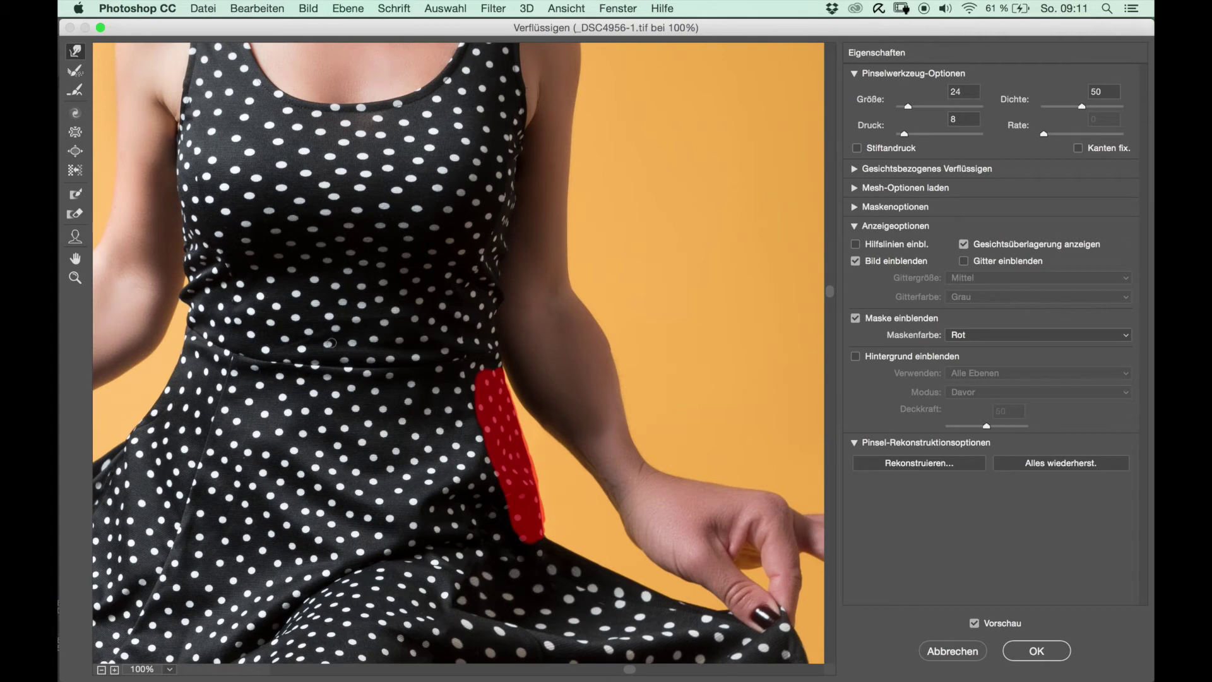
Step: Thaw the dress-side mask and freeze the arm's inner edge down to the image edge instead
left_click(79, 215)
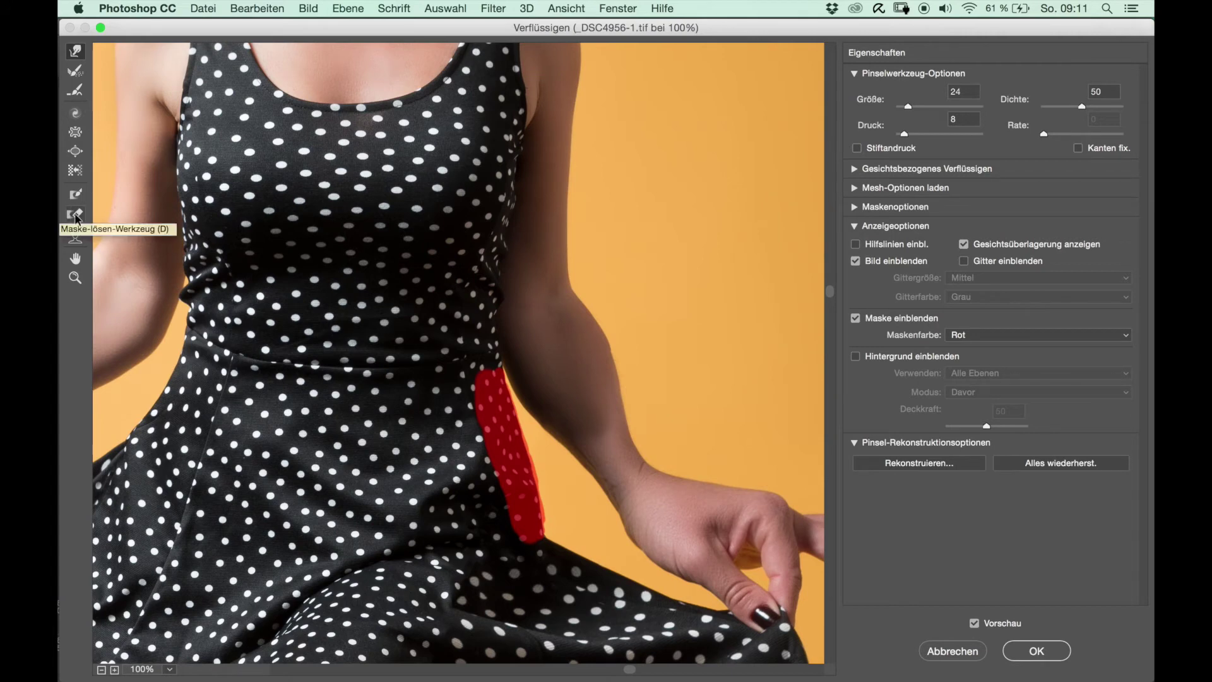
left_click_drag(510, 405, 529, 507)
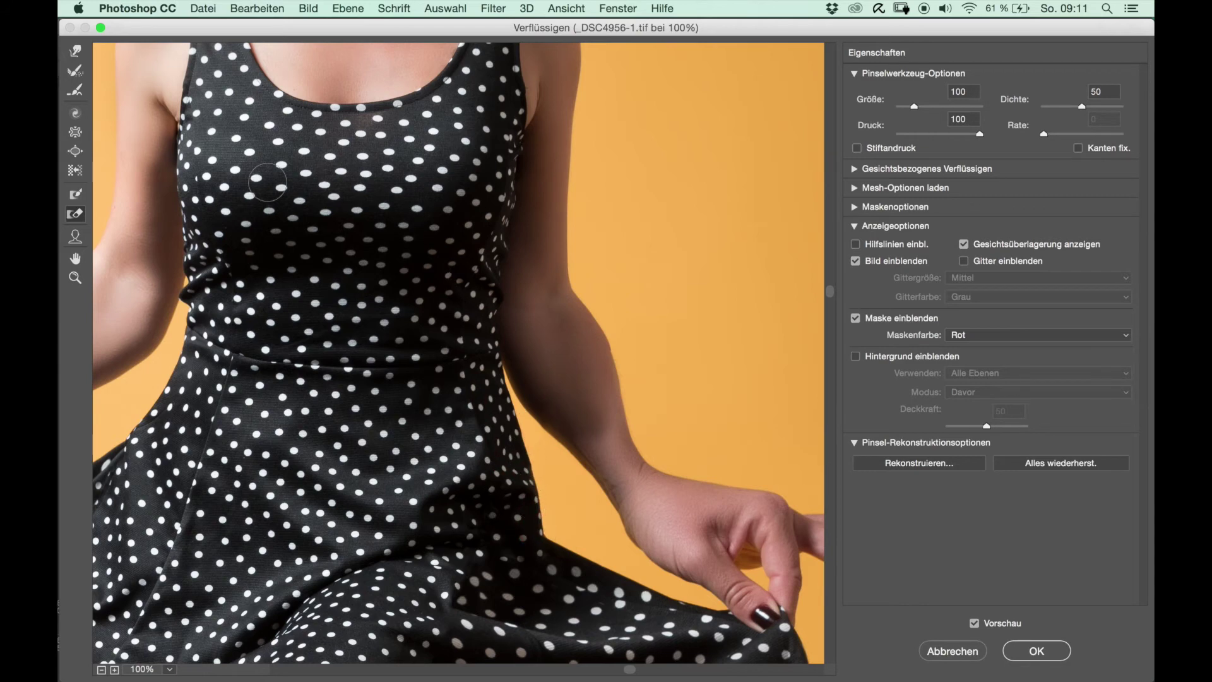
left_click(74, 197)
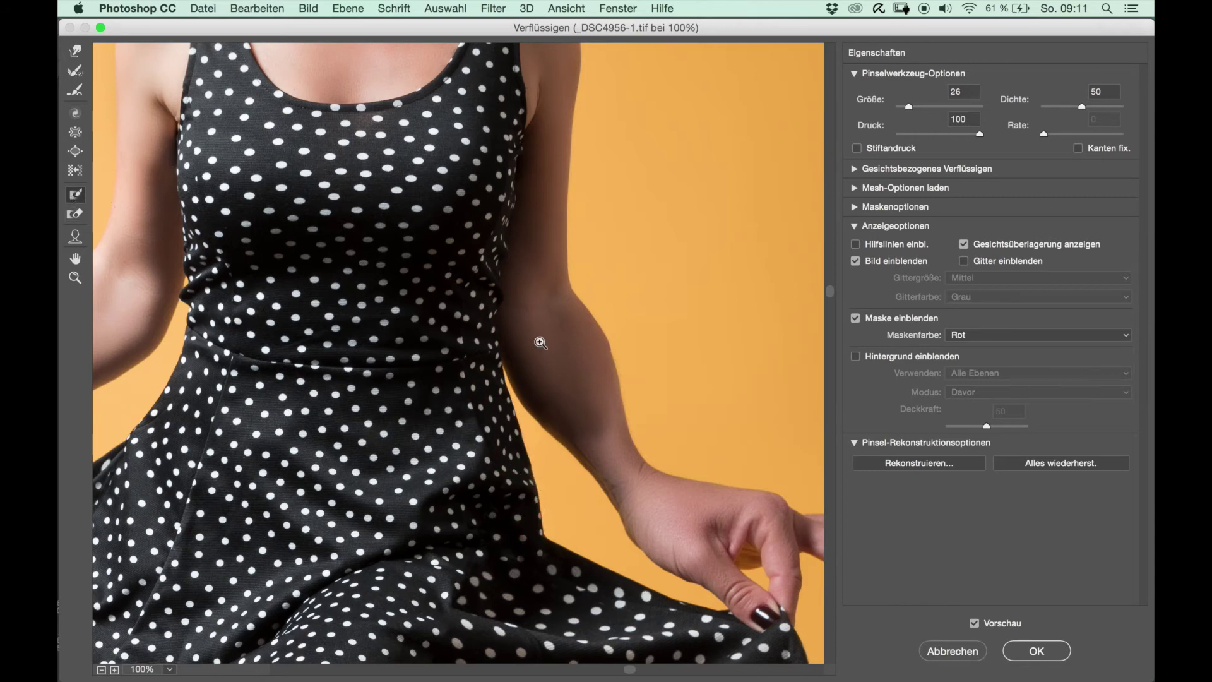
left_click(540, 342)
mouse_move(621, 410)
left_mouse_down()
mouse_move(616, 394)
mouse_move(634, 458)
mouse_move(677, 523)
left_mouse_up()
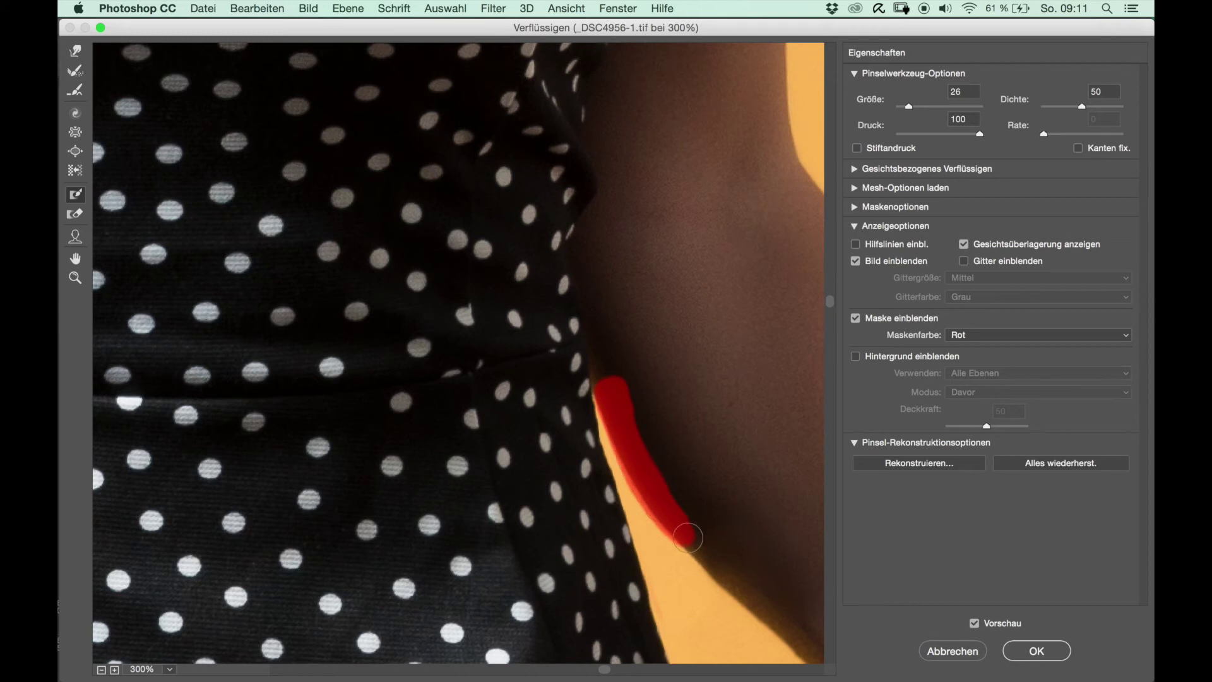
left_click(732, 588, "shift")
mouse_move(752, 602)
left_mouse_down()
mouse_move(811, 653)
mouse_move(643, 416)
mouse_move(777, 576)
left_mouse_up()
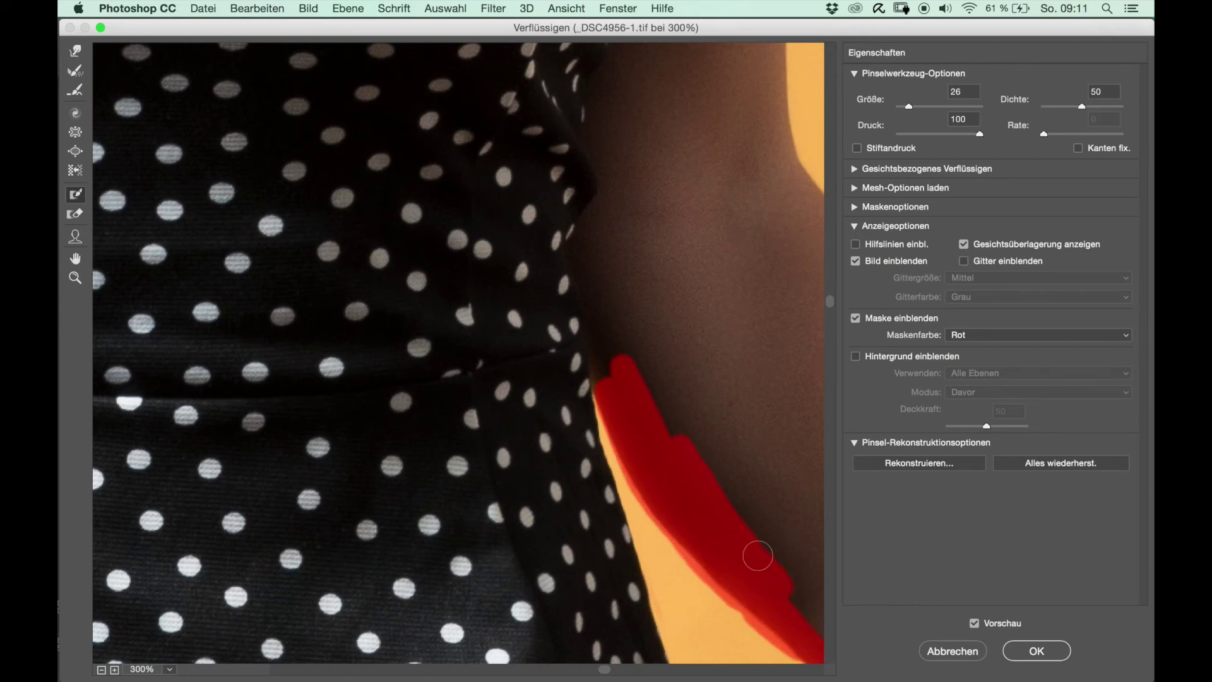
key("ctrl+alt+0")
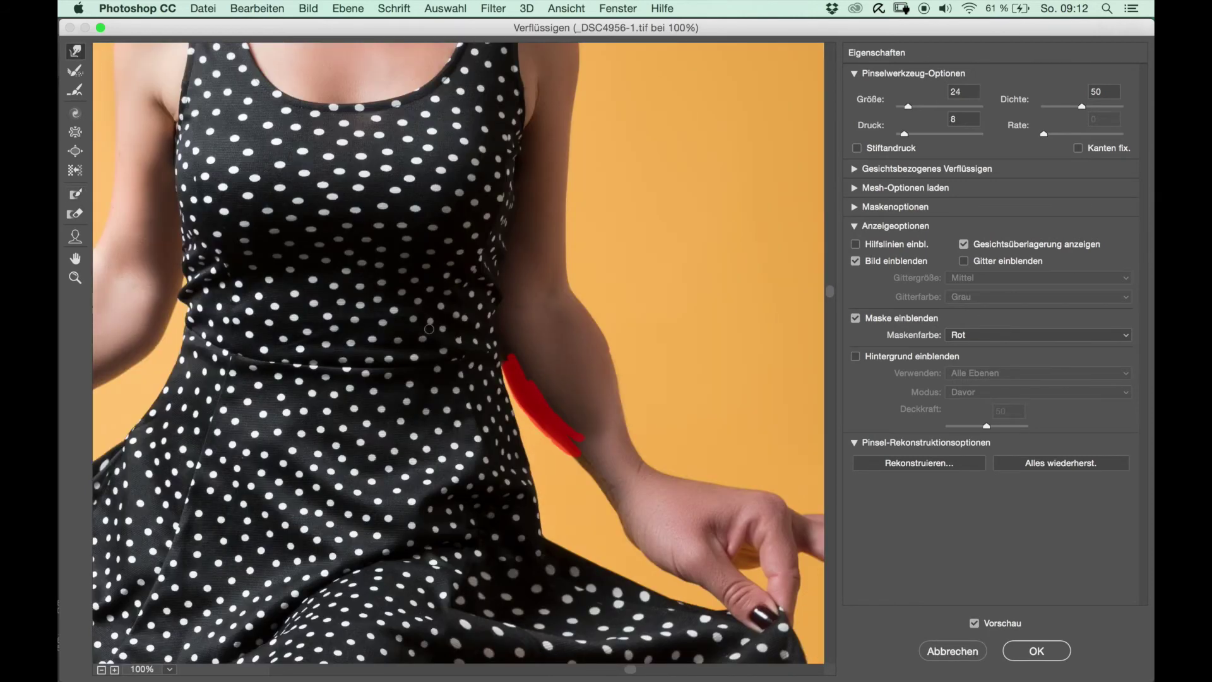
Step: Push the right dress edge below the frozen arm, ending with a size-160, pressure-6 warp brush
left_click_drag(515, 397, 567, 399)
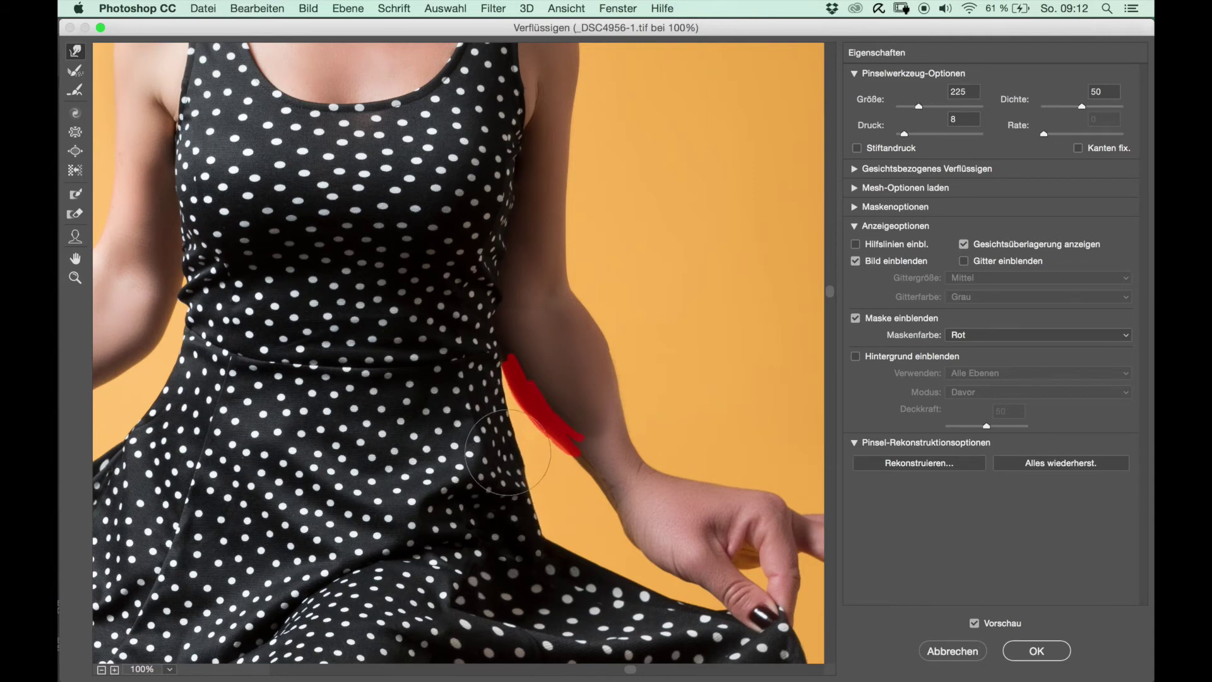
left_click(519, 492)
left_click_drag(544, 487, 514, 466)
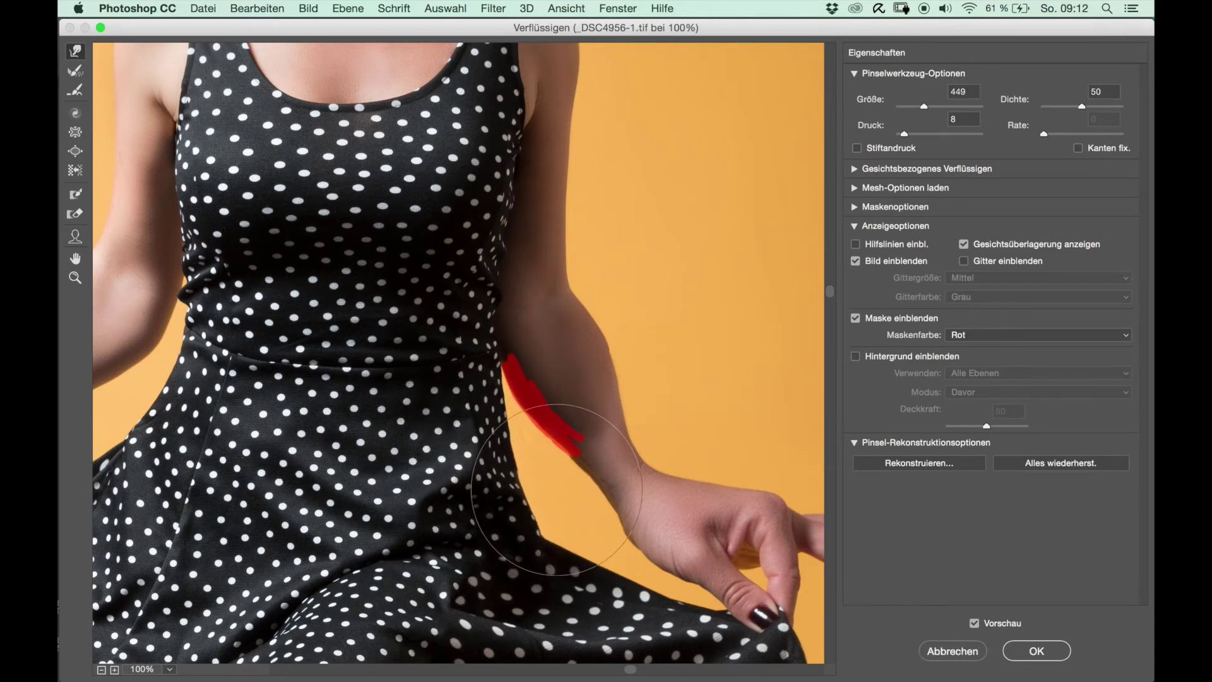
left_click_drag(514, 505, 493, 505)
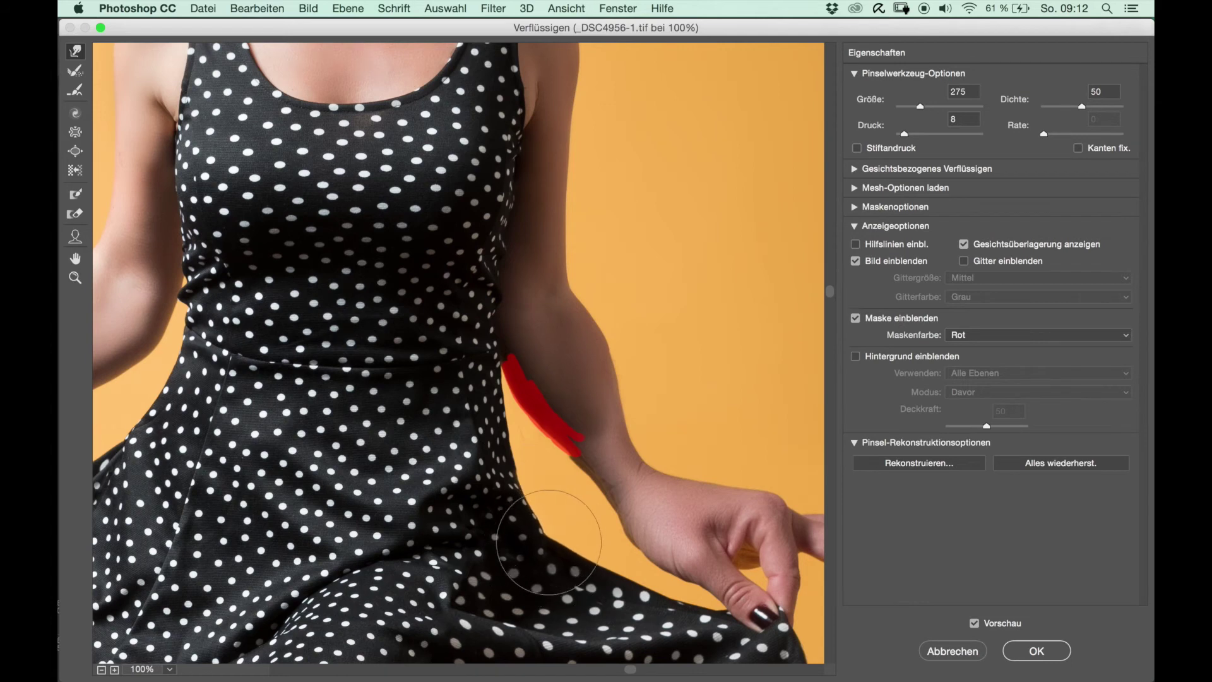
left_click_drag(548, 527, 503, 541)
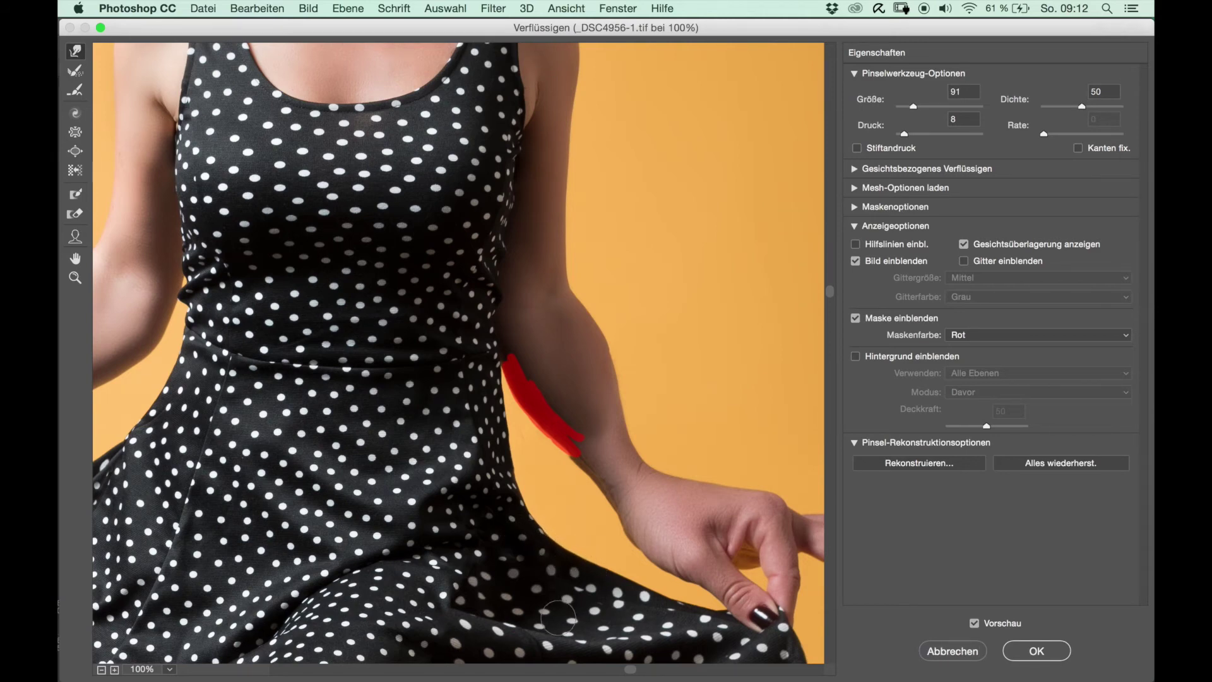
left_click_drag(673, 590, 608, 561)
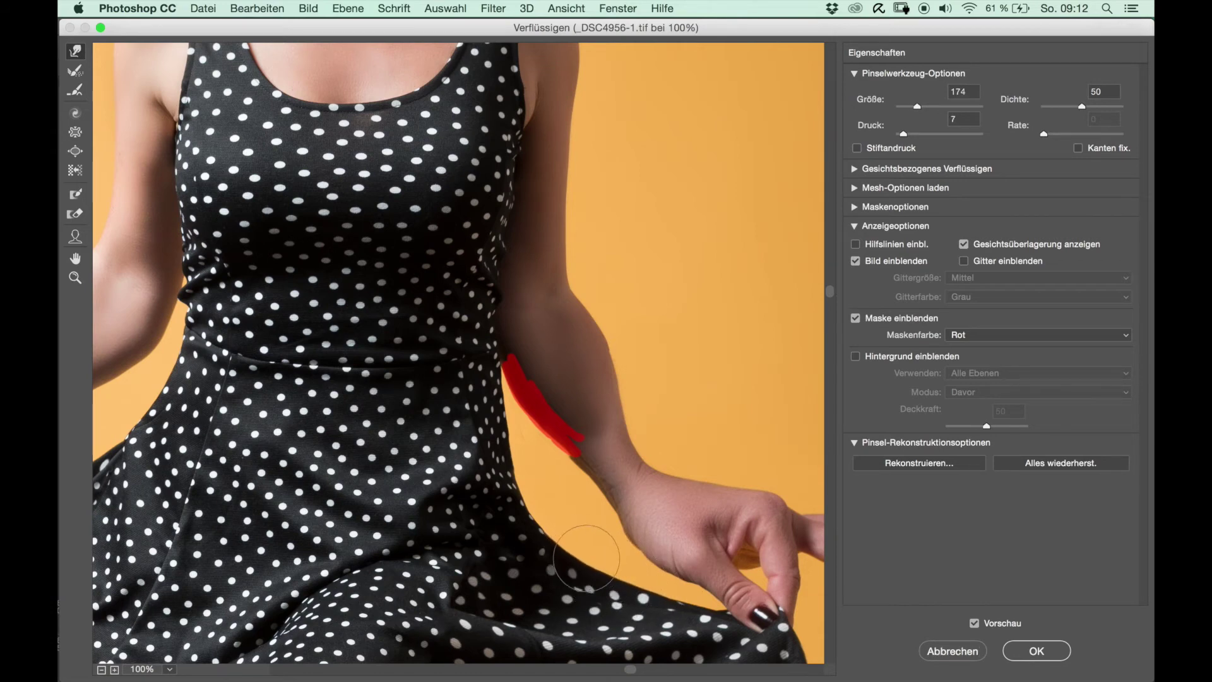
left_click_drag(669, 609, 593, 625)
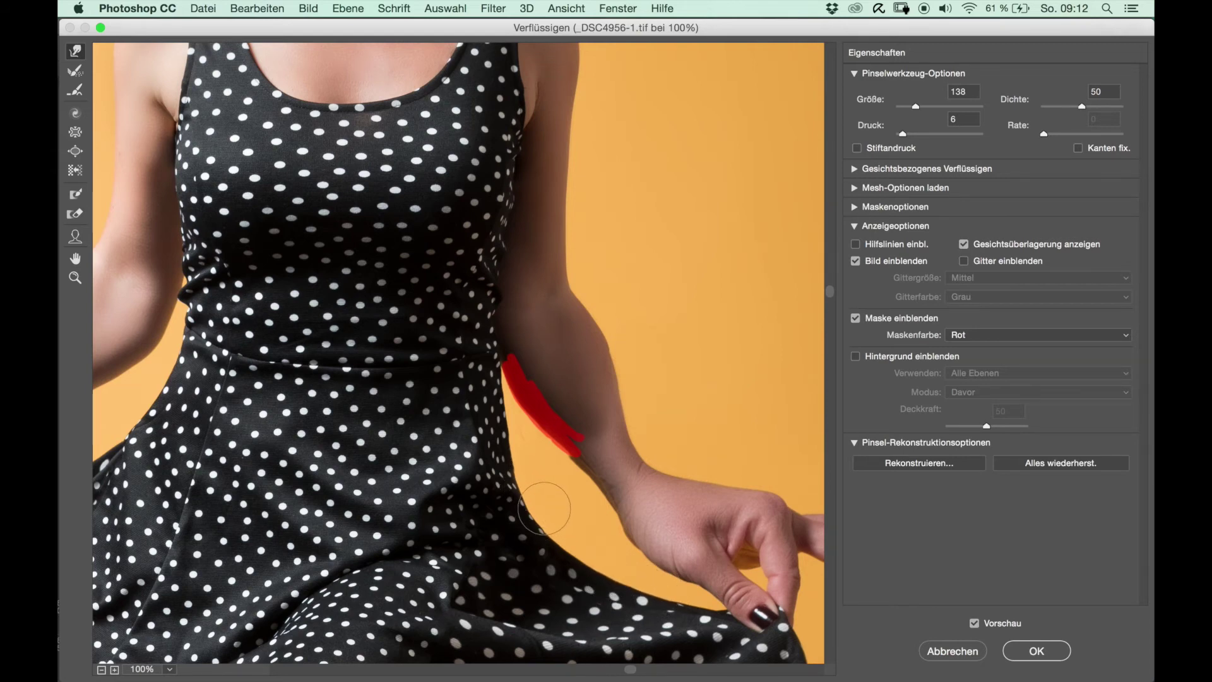
left_click_drag(495, 444, 512, 438)
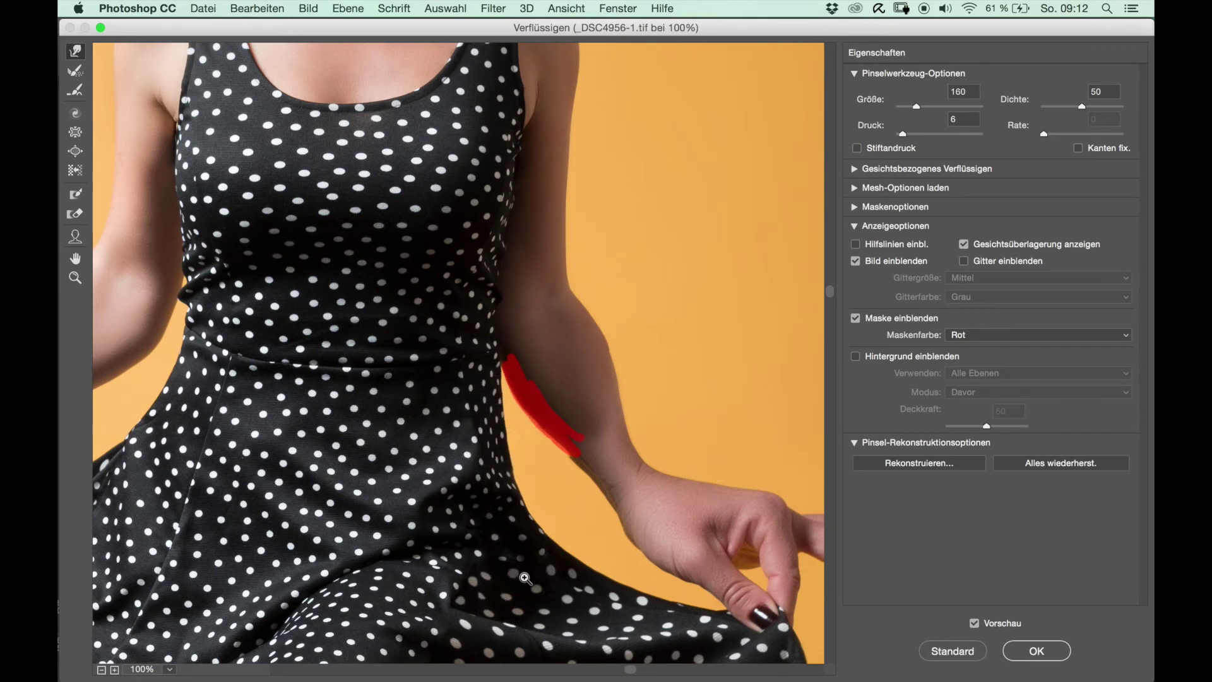
Step: Zoom out, set the warp brush to size 209, and scroll the preview down to the legs
scroll(524, 577, "down", 1)
key("super+minus")
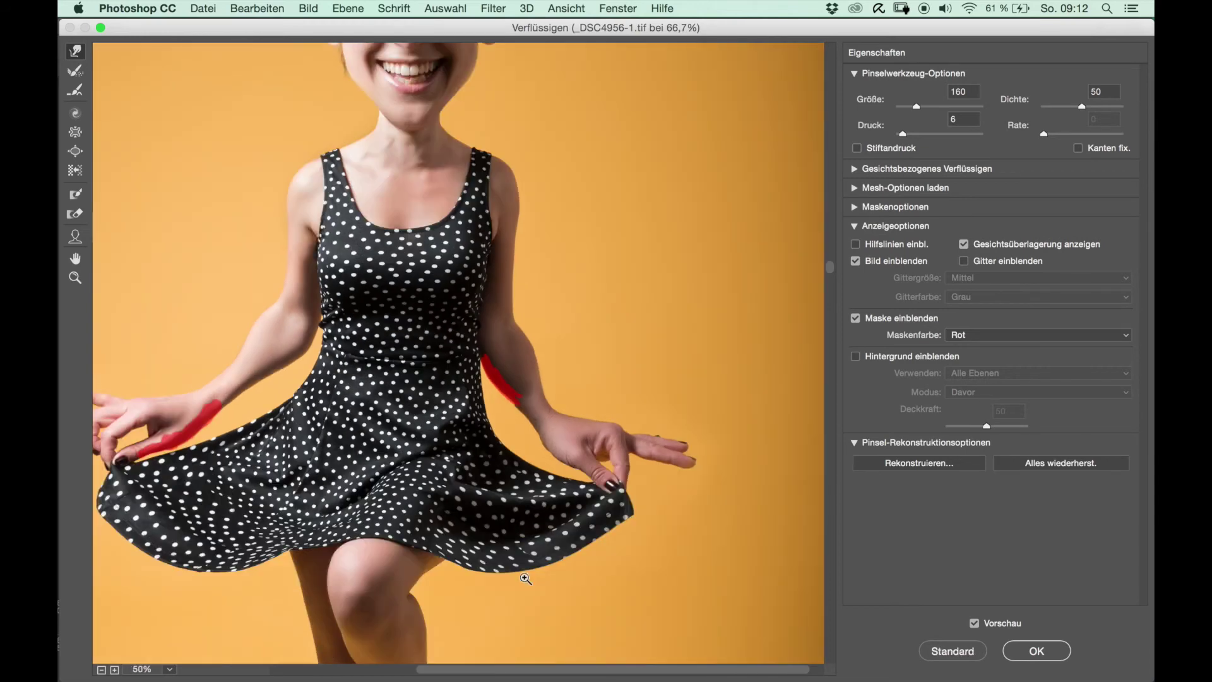
left_click_drag(566, 539, 638, 547)
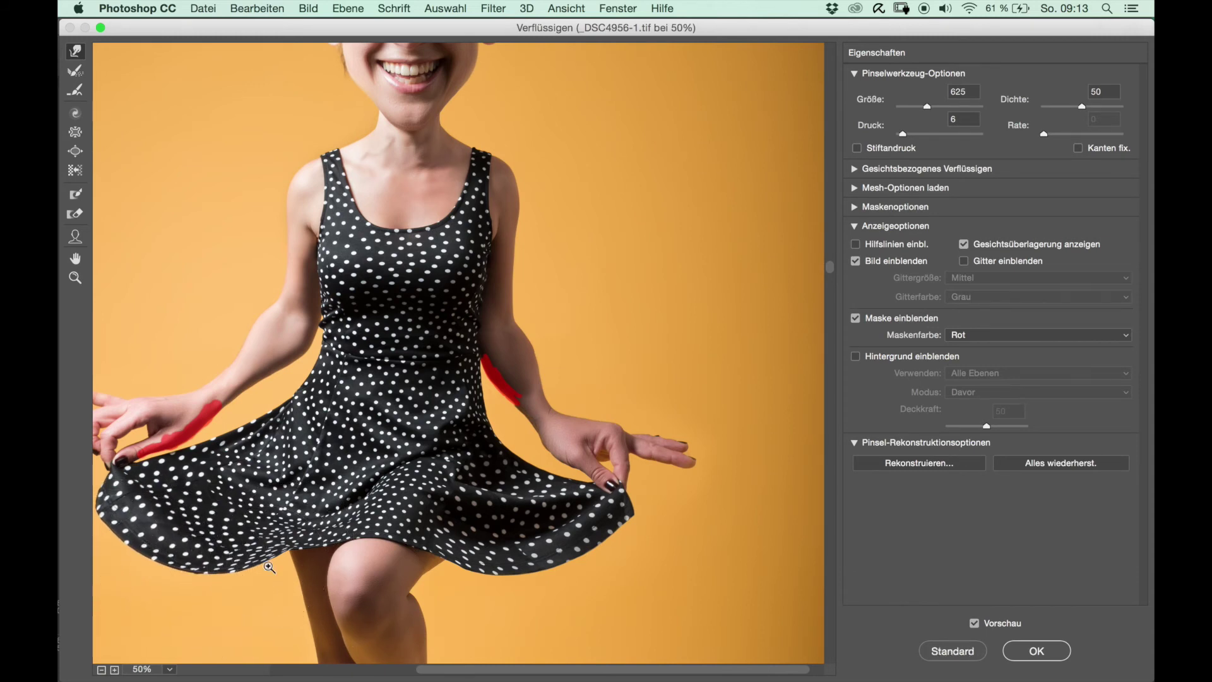
key("super+plus")
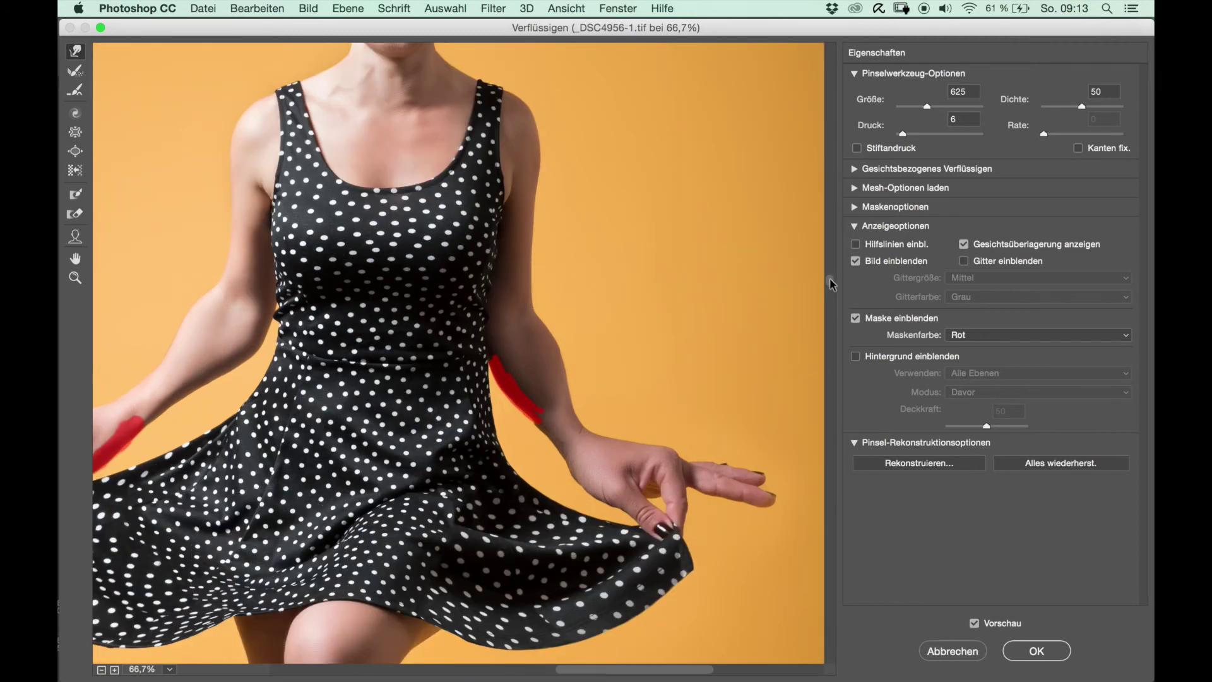
left_click_drag(829, 279, 831, 309)
left_click_drag(230, 561, 177, 560)
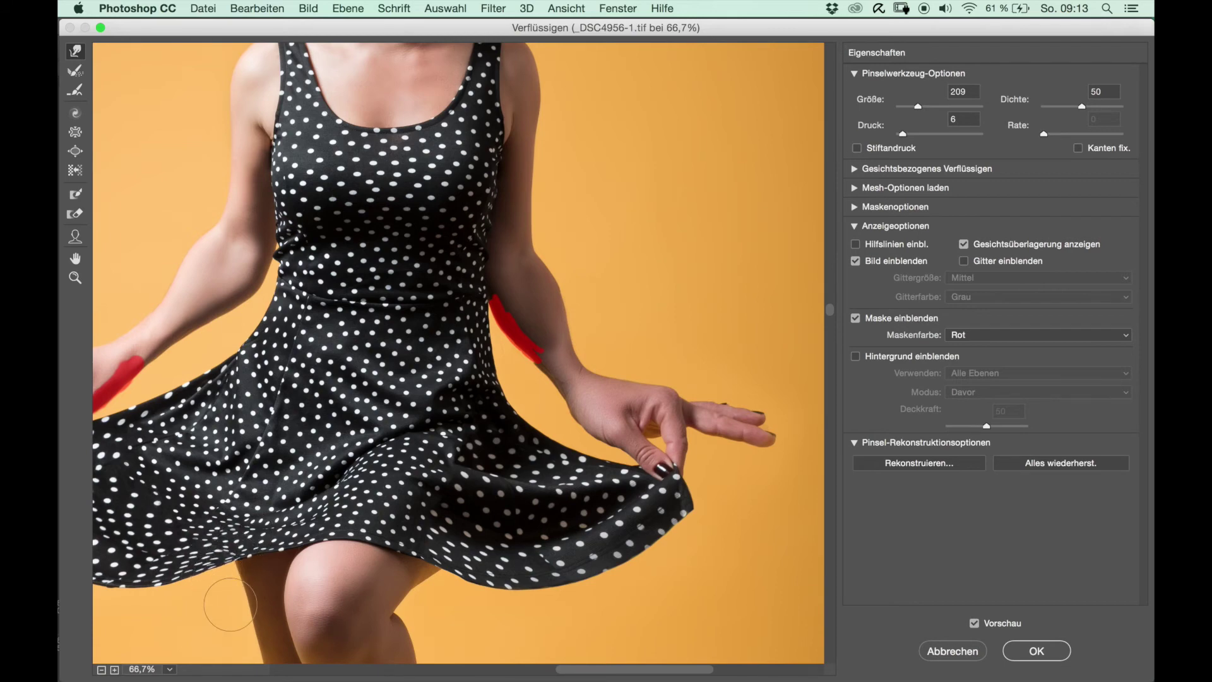
scroll(229, 605, "down", 1)
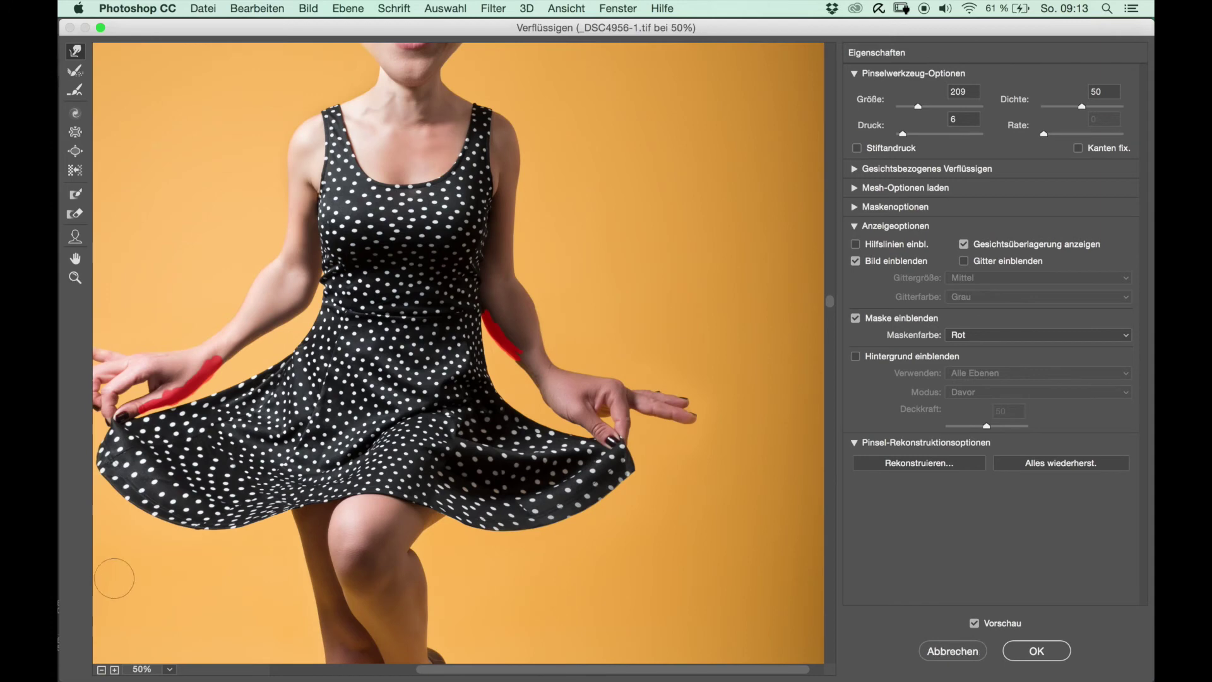
scroll(343, 464, "down", 8)
scroll(343, 464, "left", 4)
scroll(343, 463, "up", 3)
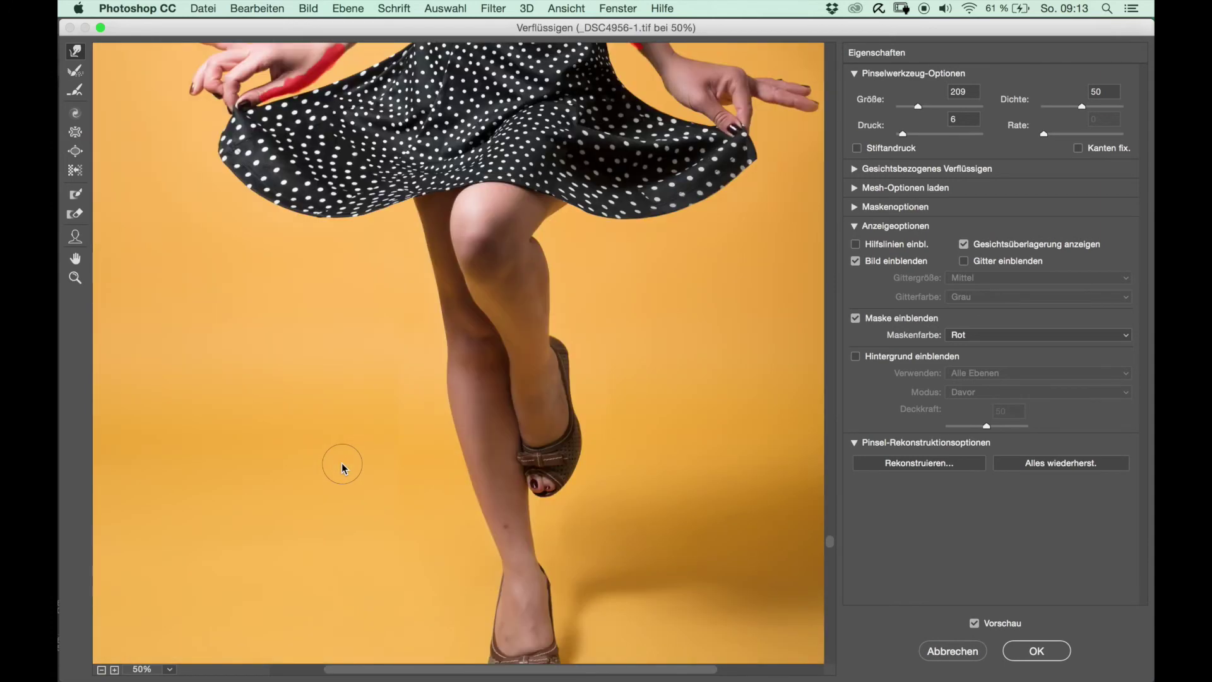
Step: Warp the skirt hem over the thigh, the back of the thigh and the calf
left_click_drag(455, 411, 542, 409)
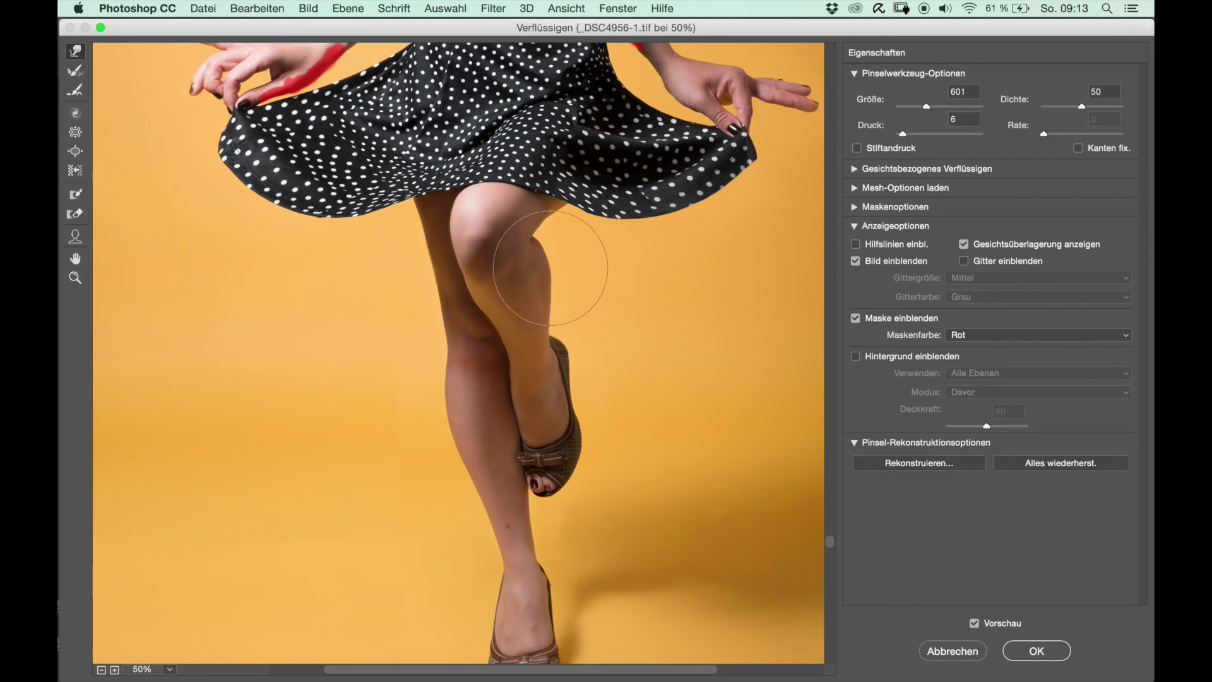
left_click_drag(435, 261, 387, 265)
mouse_move(416, 192)
left_mouse_down()
mouse_move(425, 232)
mouse_move(413, 202)
left_mouse_up()
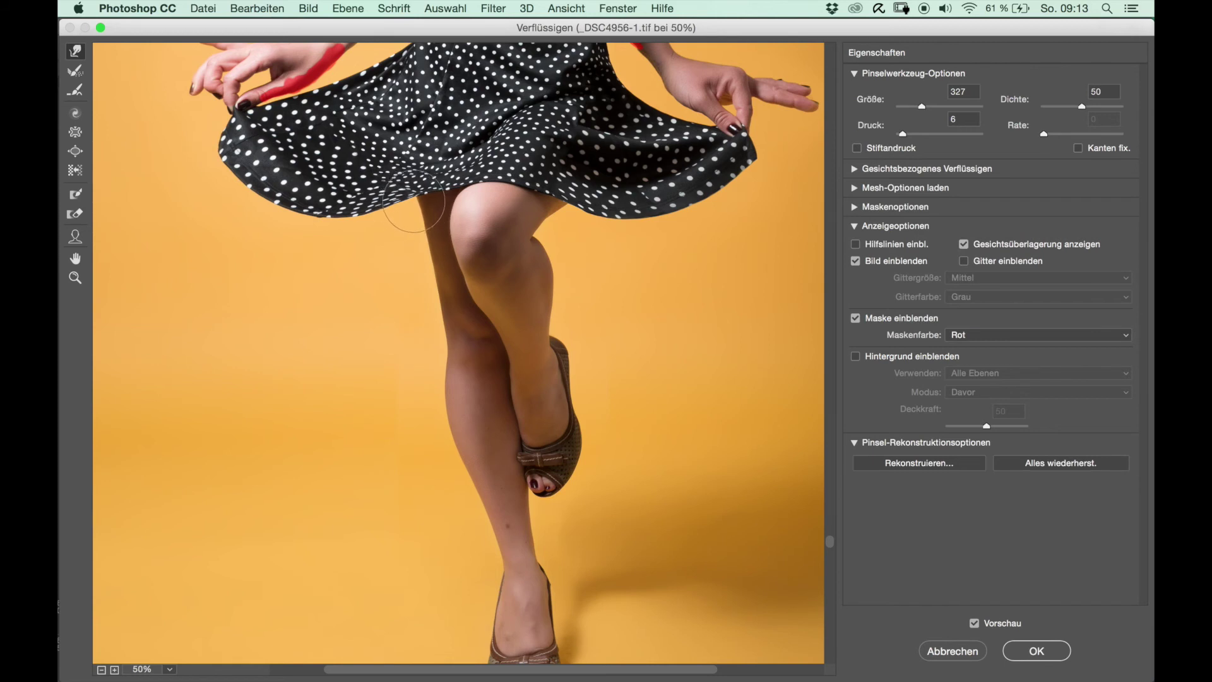
mouse_move(427, 260)
left_mouse_down()
mouse_move(406, 238)
mouse_move(434, 323)
mouse_move(412, 339)
left_mouse_up()
left_click_drag(530, 335, 528, 322)
left_click_drag(830, 543, 834, 596)
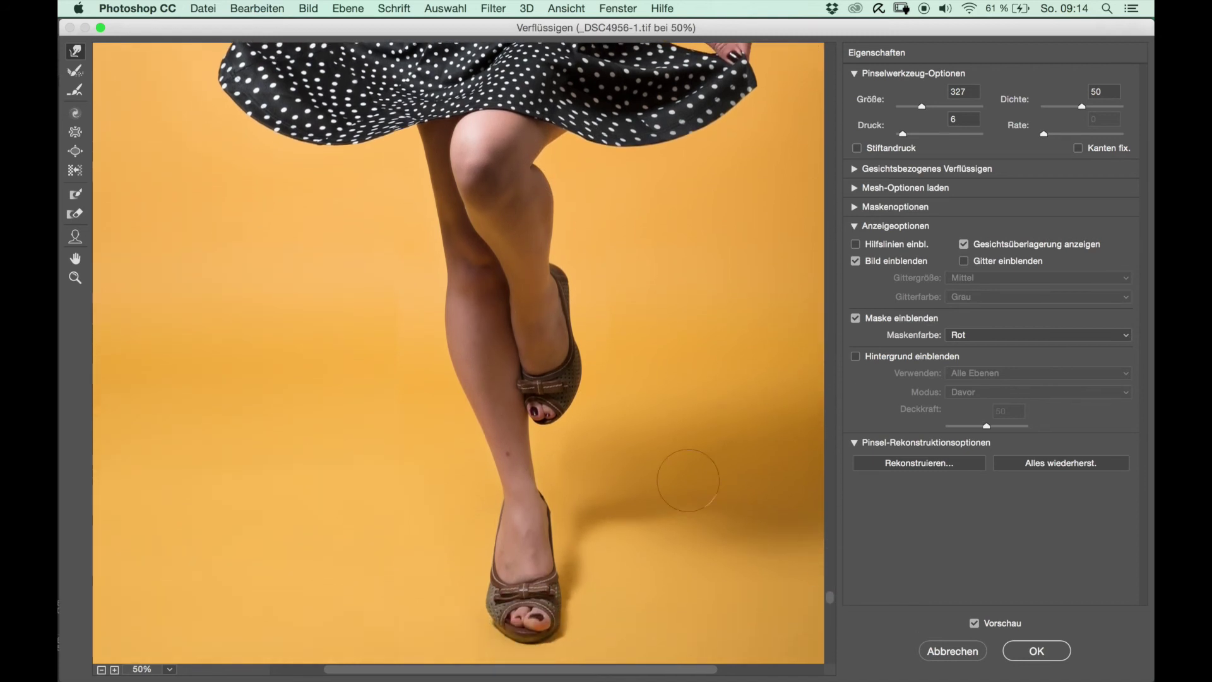
left_click(80, 154)
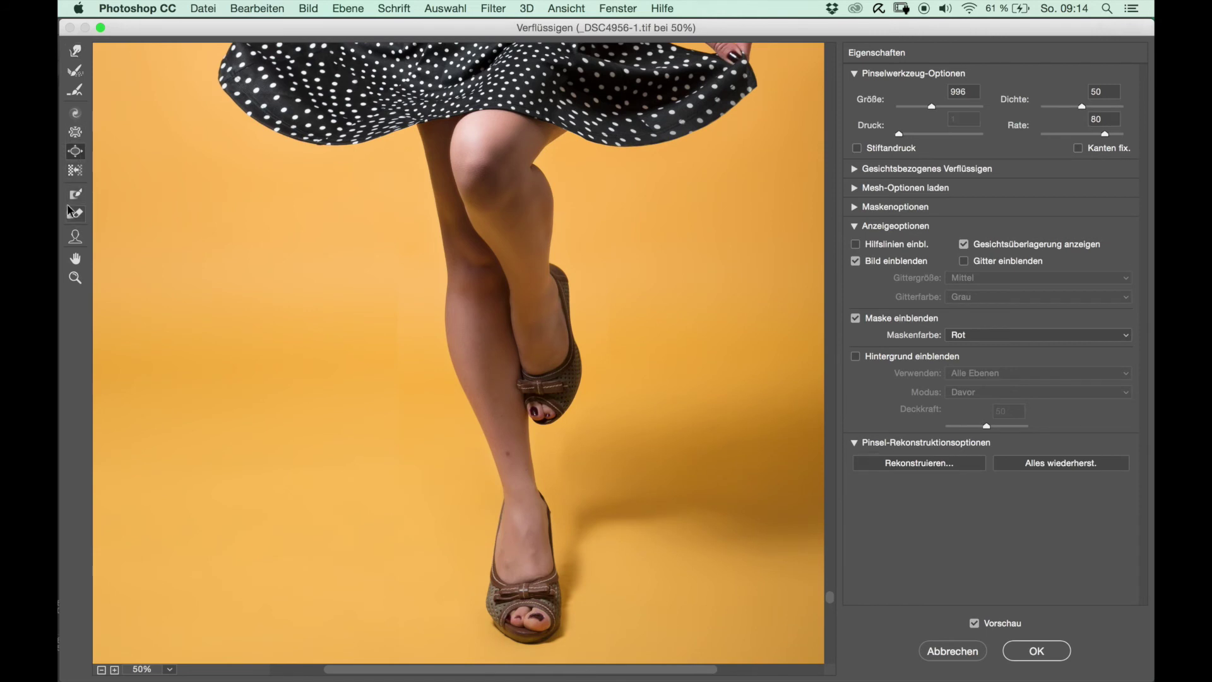
Step: Size the bloat brush to 1215 over the standing shoe, then zoom out to the whole figure
left_click_drag(541, 578, 608, 575)
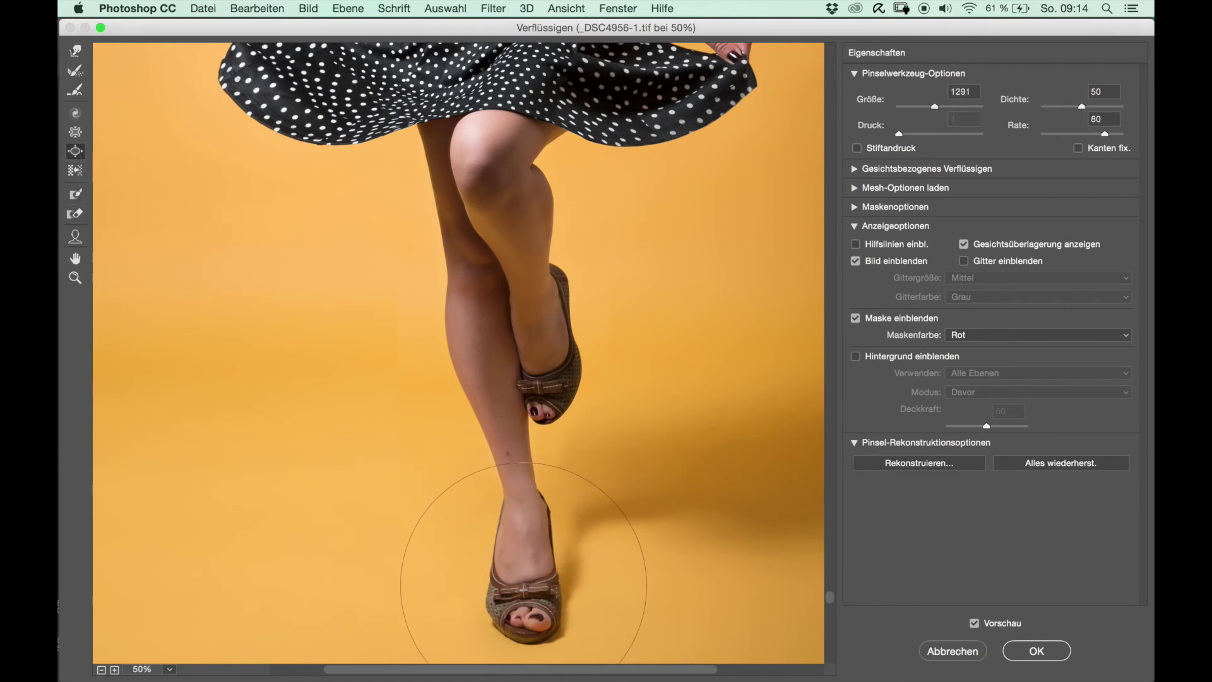
mouse_move(566, 358)
left_mouse_down()
mouse_move(517, 365)
mouse_move(584, 341)
left_mouse_up()
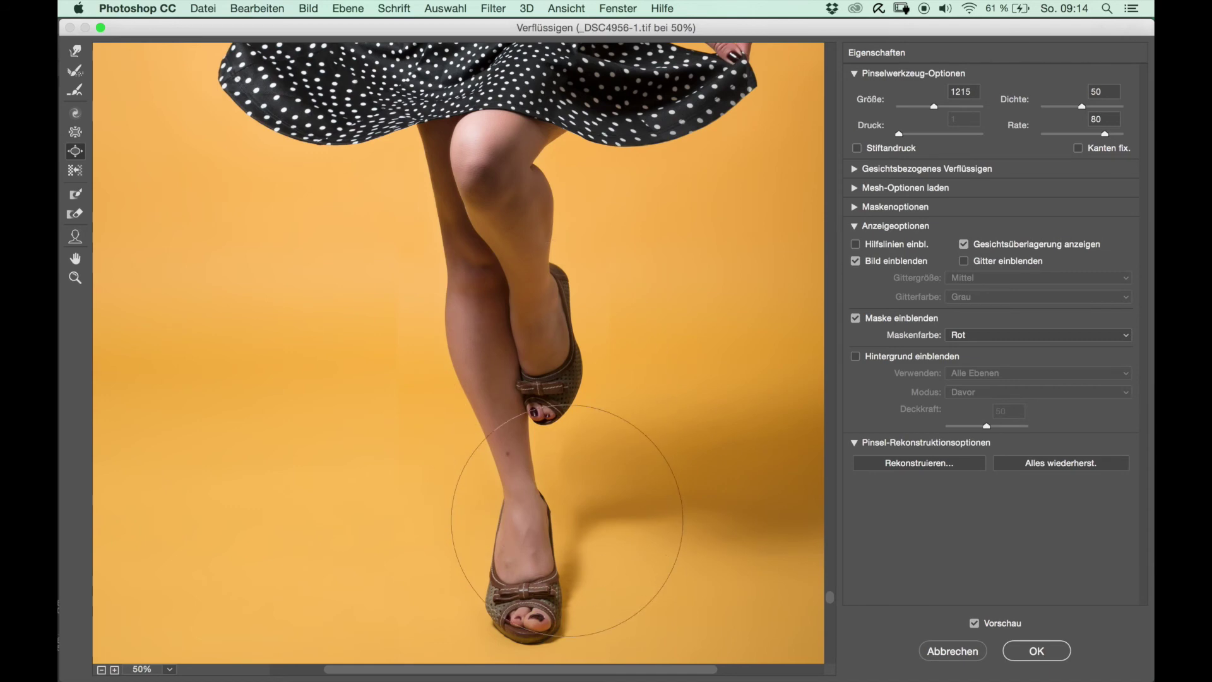
key("super+minus")
key("super+minus")
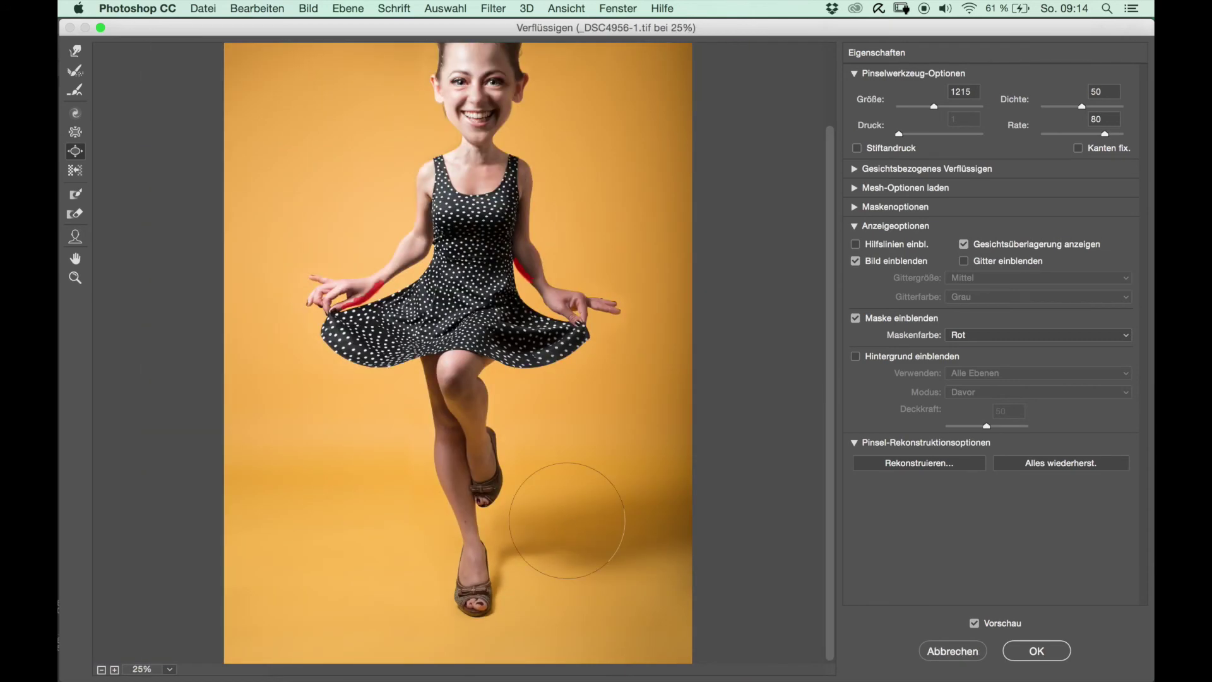
Step: Apply the leg reshaping to the Verflüssigen layer and toggle its visibility to compare before and after
left_click(1046, 648)
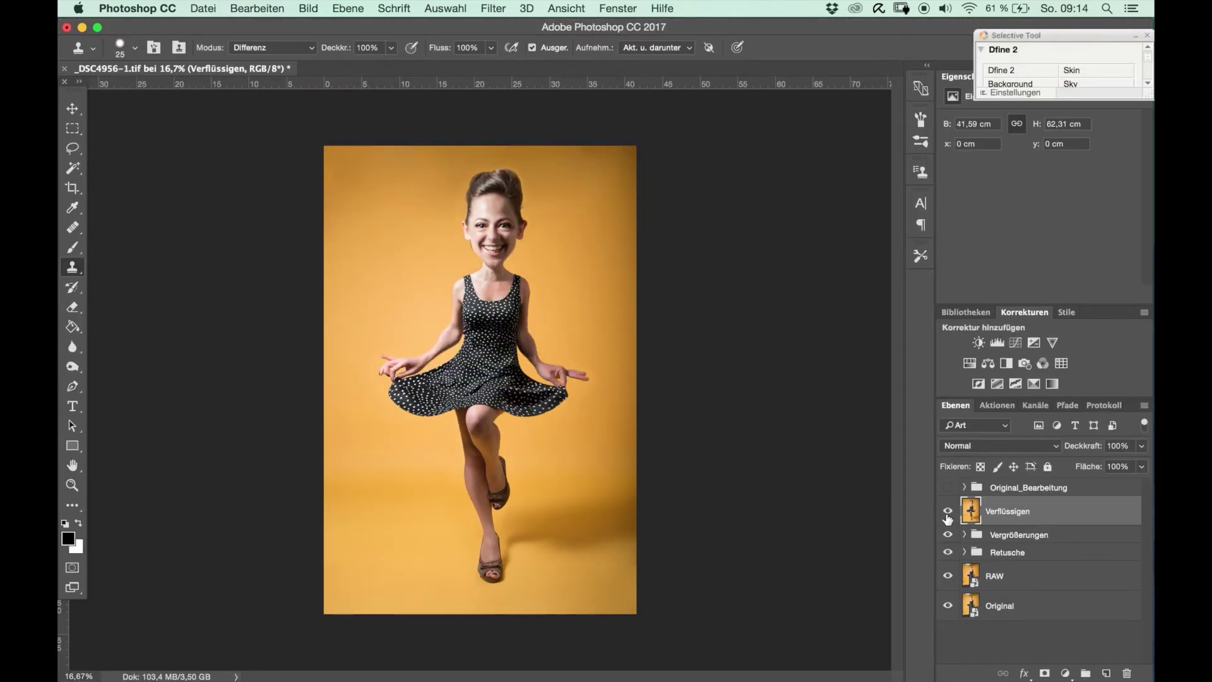
left_click(948, 512)
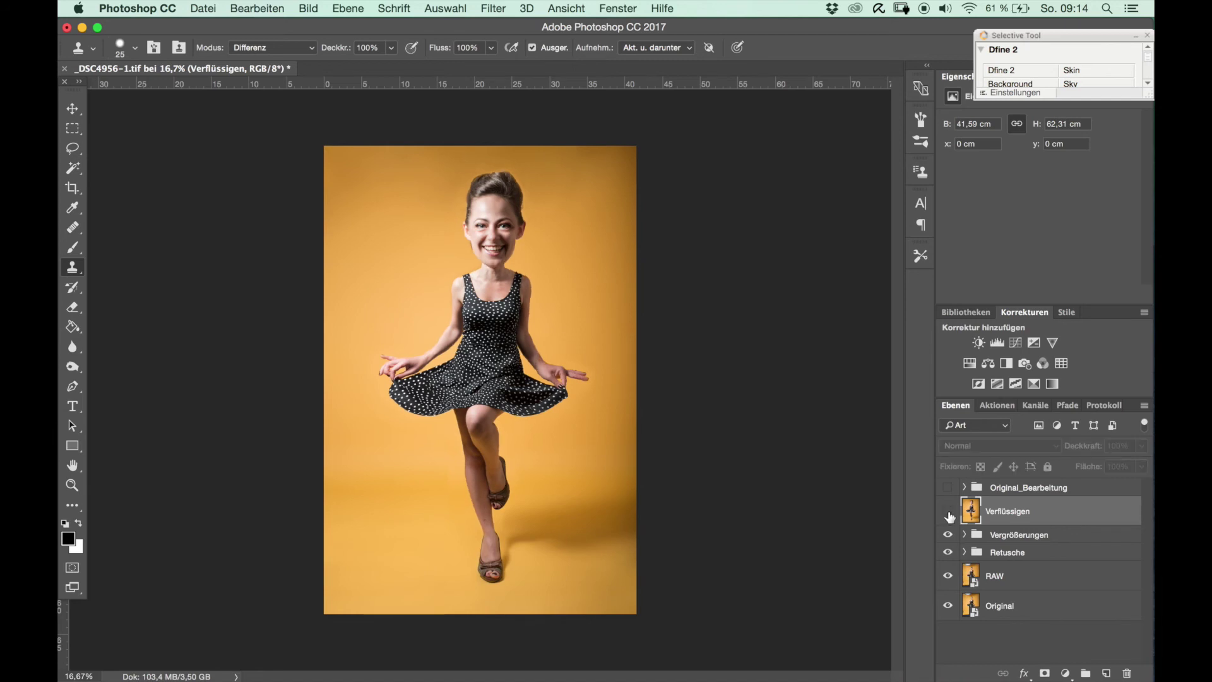
left_click(948, 512)
left_click(948, 512)
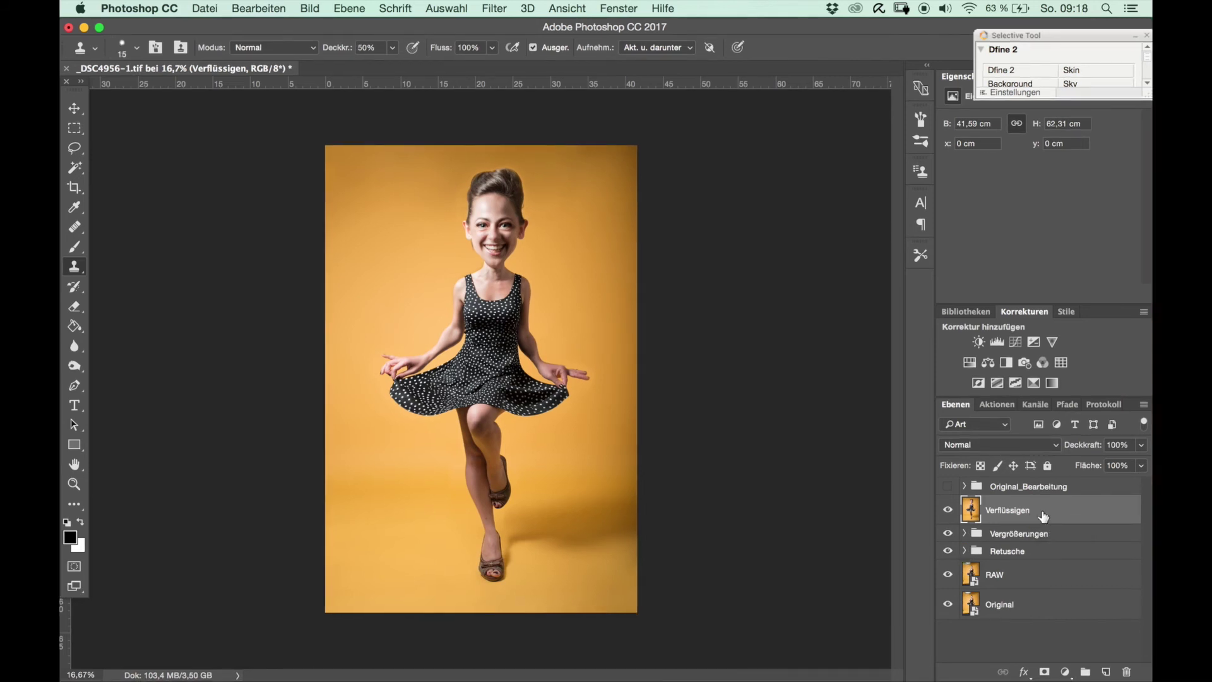
left_click(492, 9)
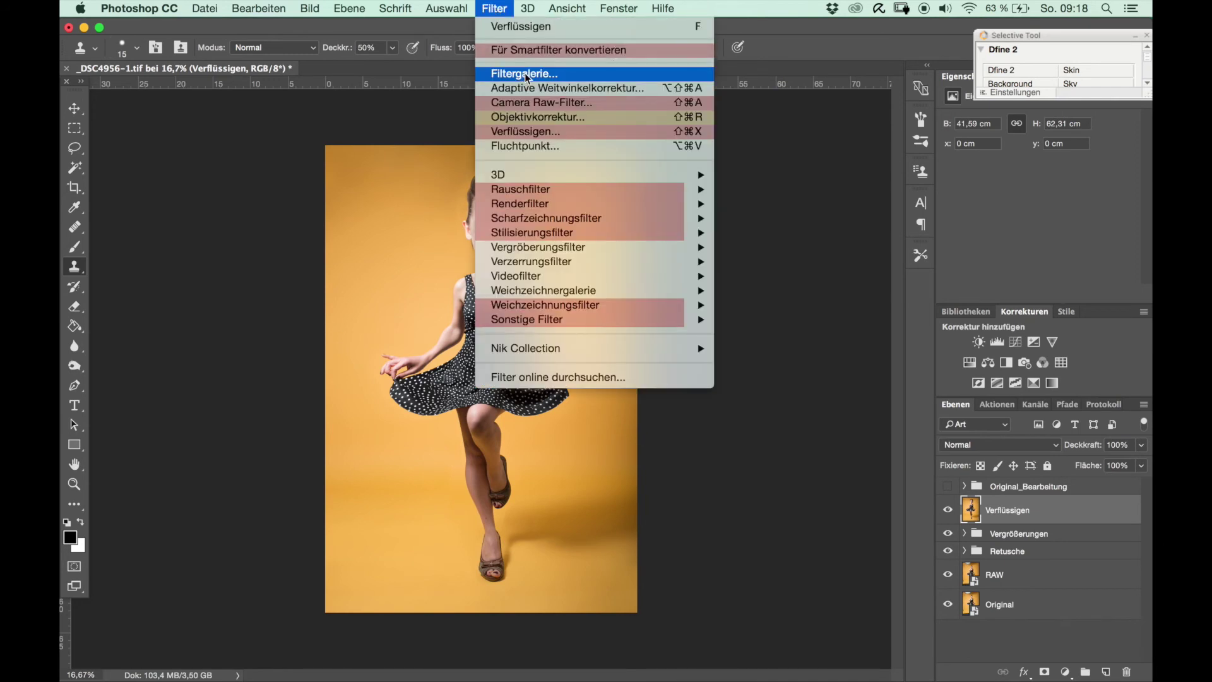
Step: Reopen Liquify on the Verflüssigen layer, zoom in to the face, and shrink the warp brush
left_click(550, 137)
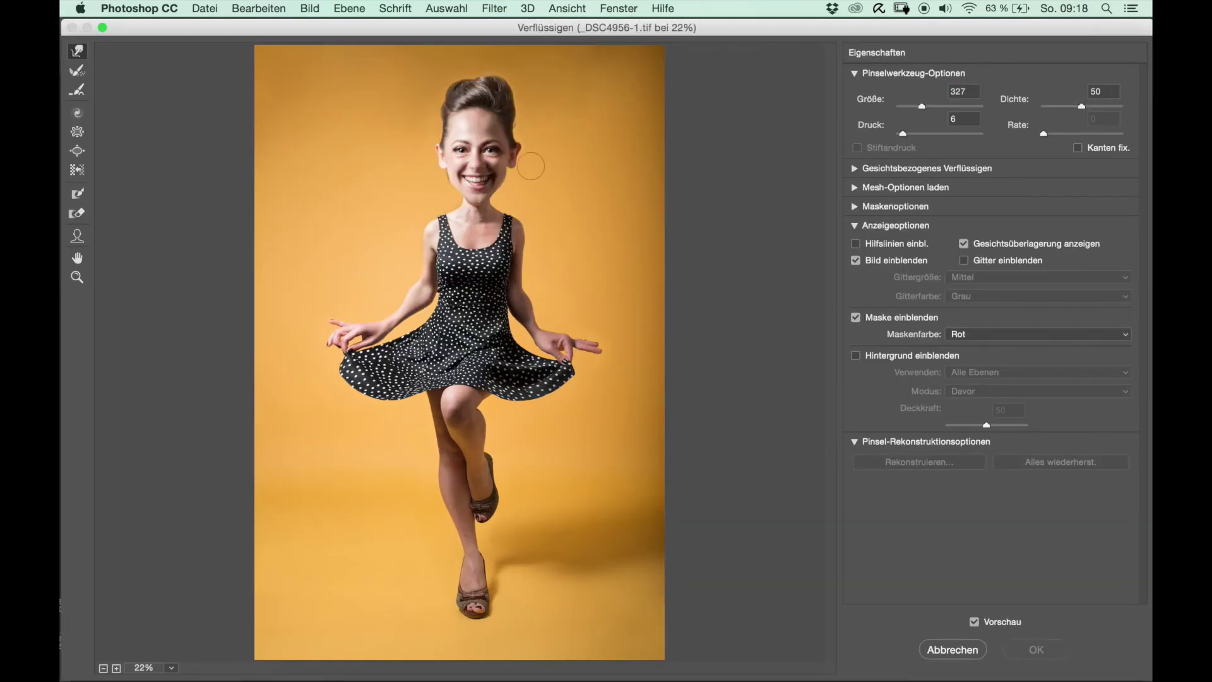
left_click(470, 155)
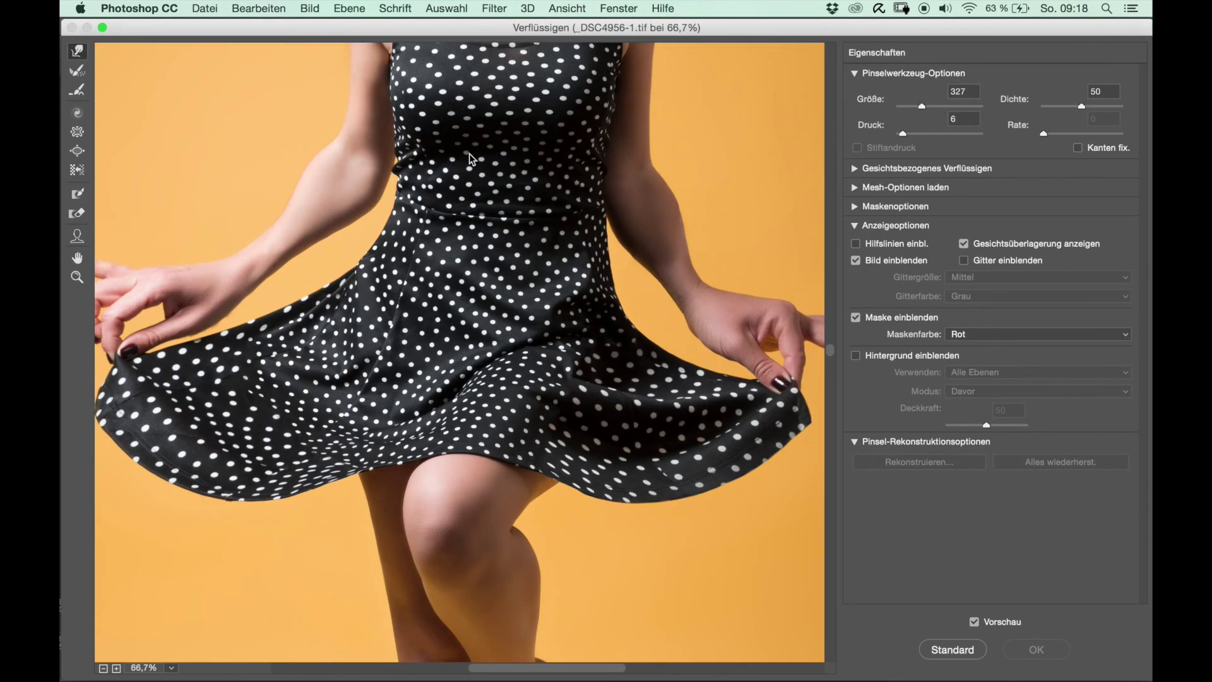
scroll(524, 94, "up", 10)
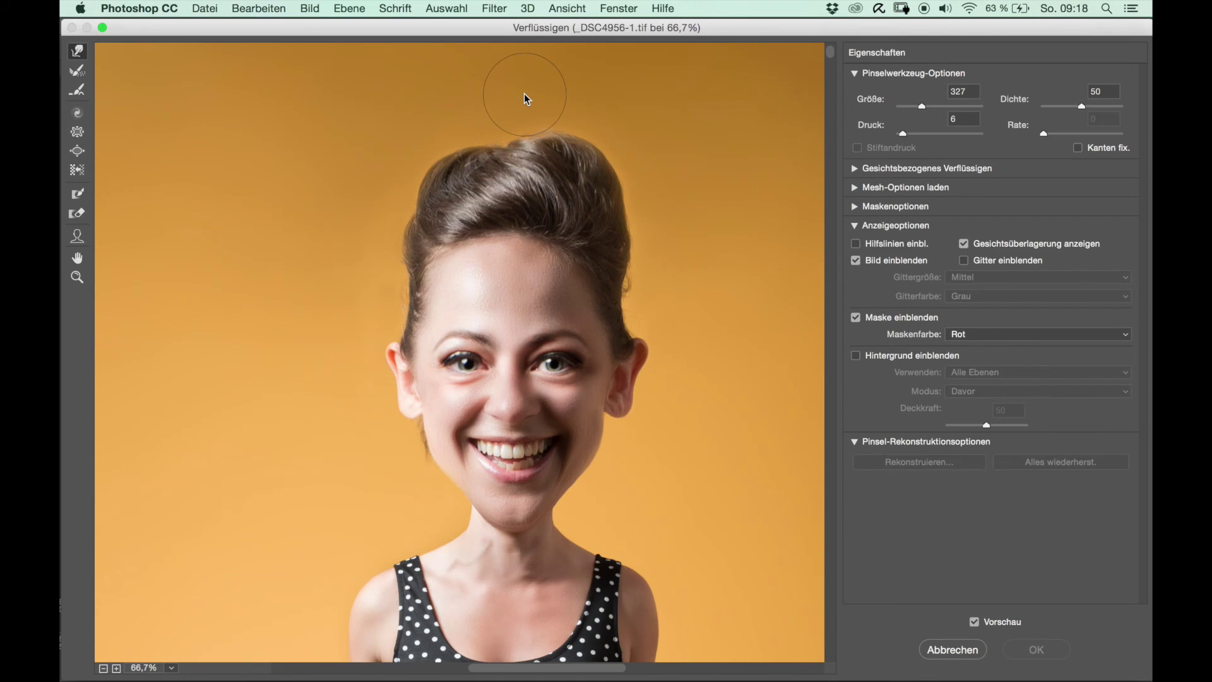
key("ctrl+plus")
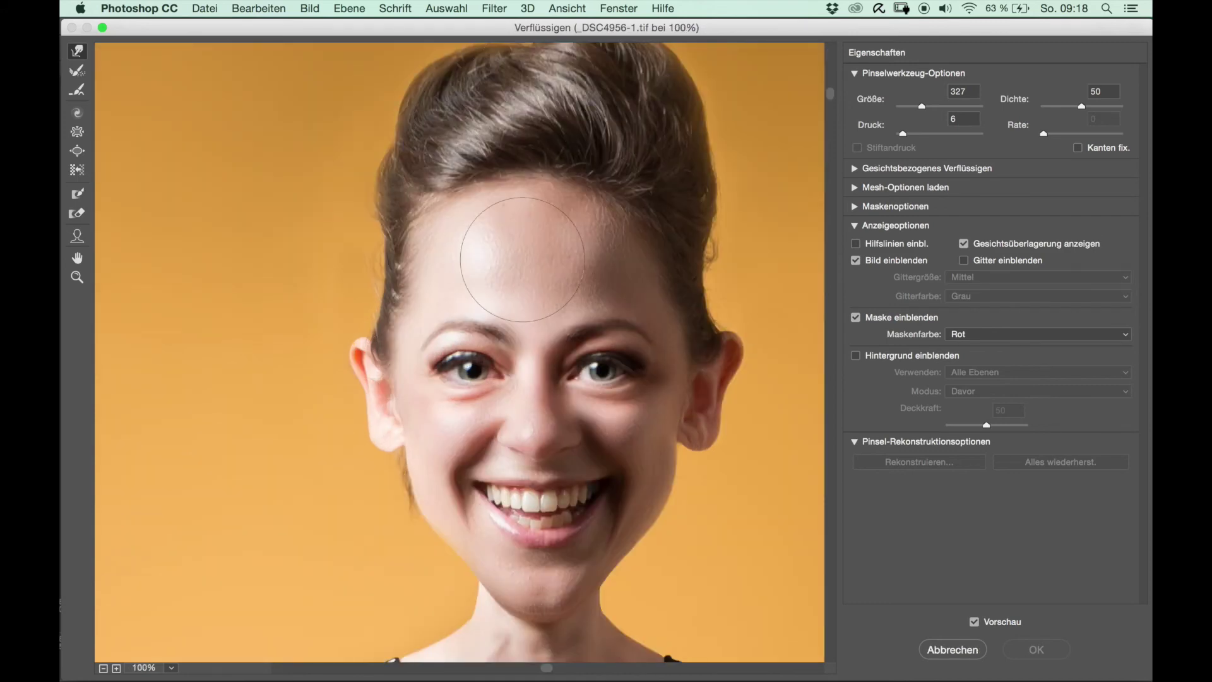
scroll(522, 260, "down", 5)
scroll(523, 260, "up", 6)
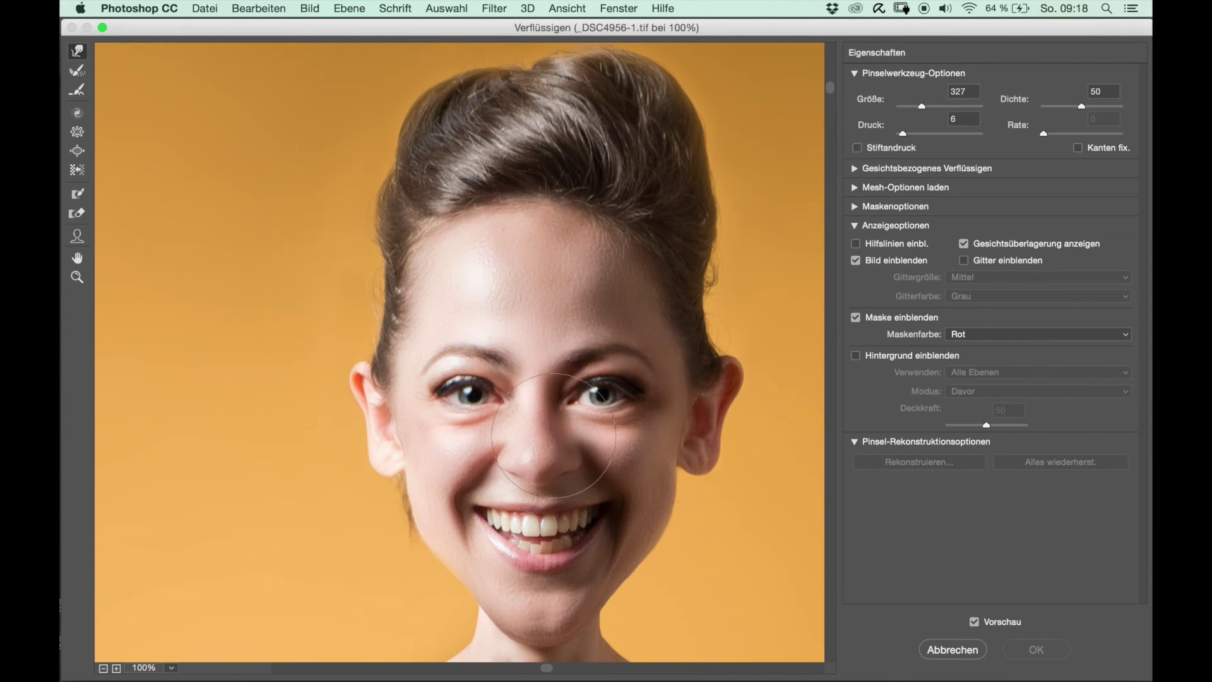
left_click_drag(502, 382, 470, 385)
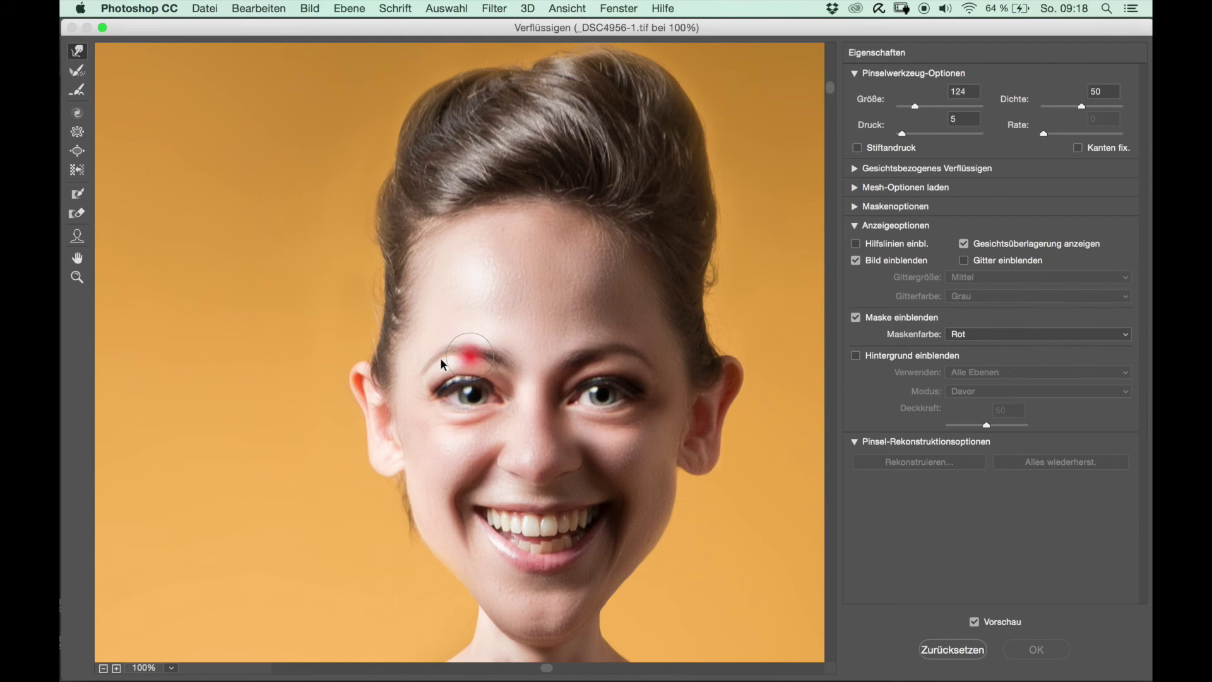
left_click_drag(440, 357, 499, 359)
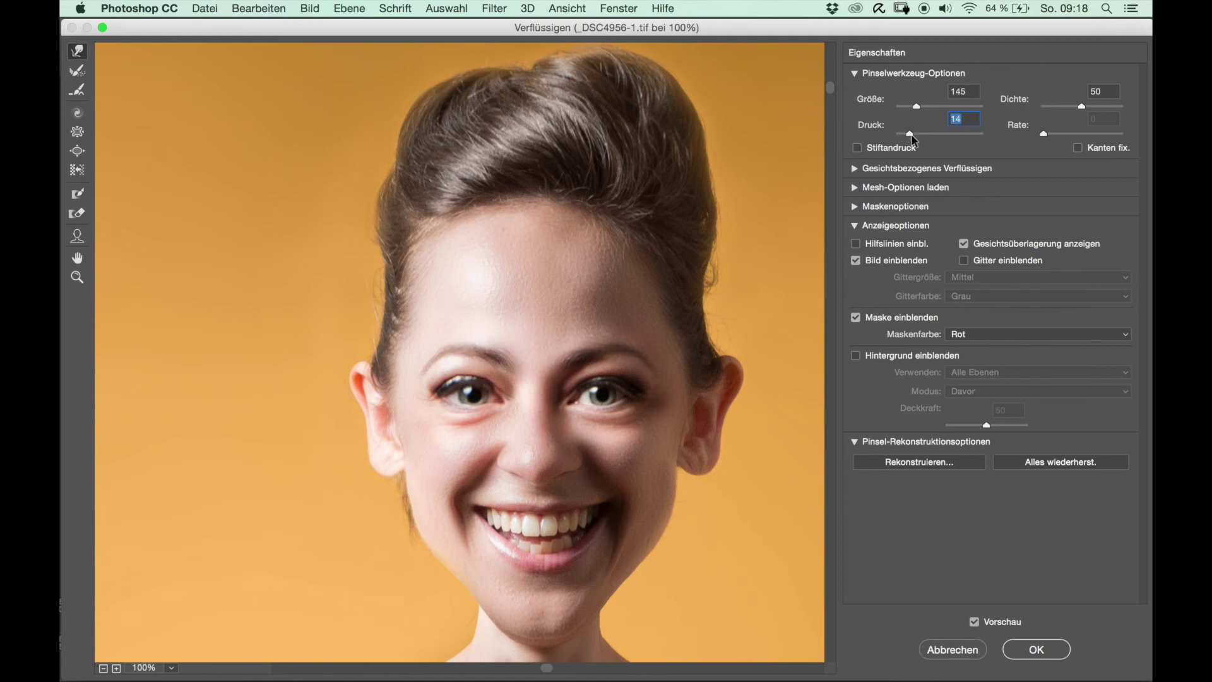
Step: Lift both eyebrows, then zoom to 200% with a size-38, pressure-14 brush around the eye
left_click_drag(471, 357, 468, 356)
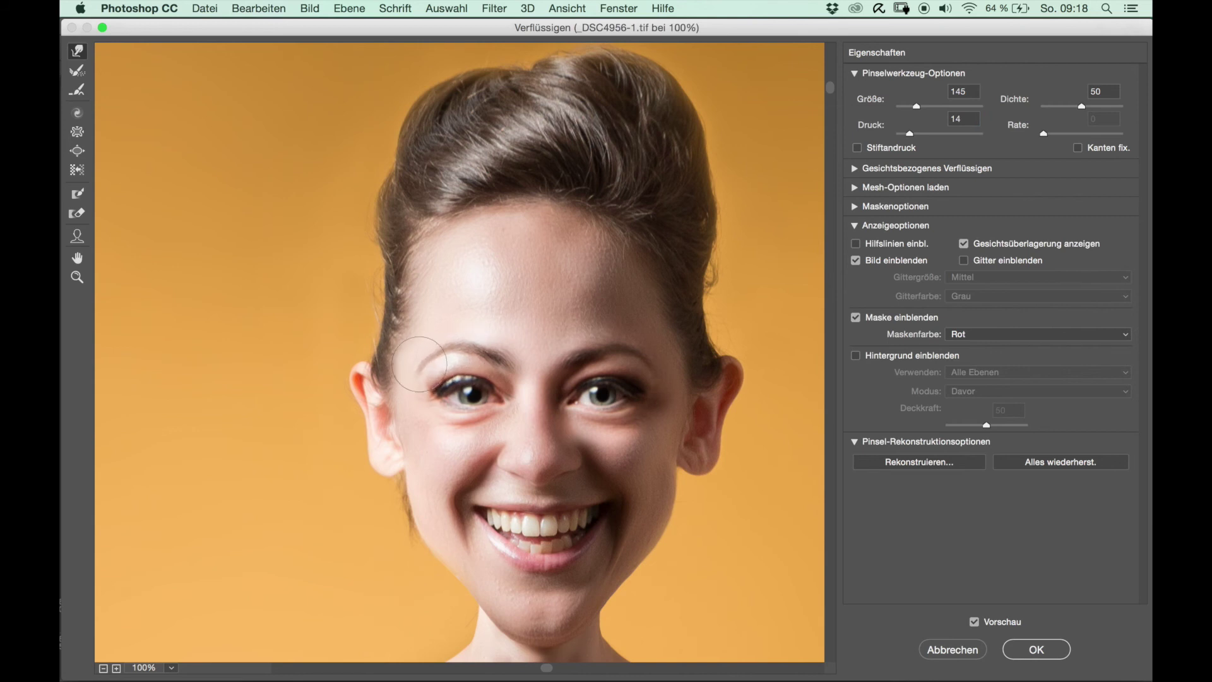
left_click_drag(440, 357, 484, 359)
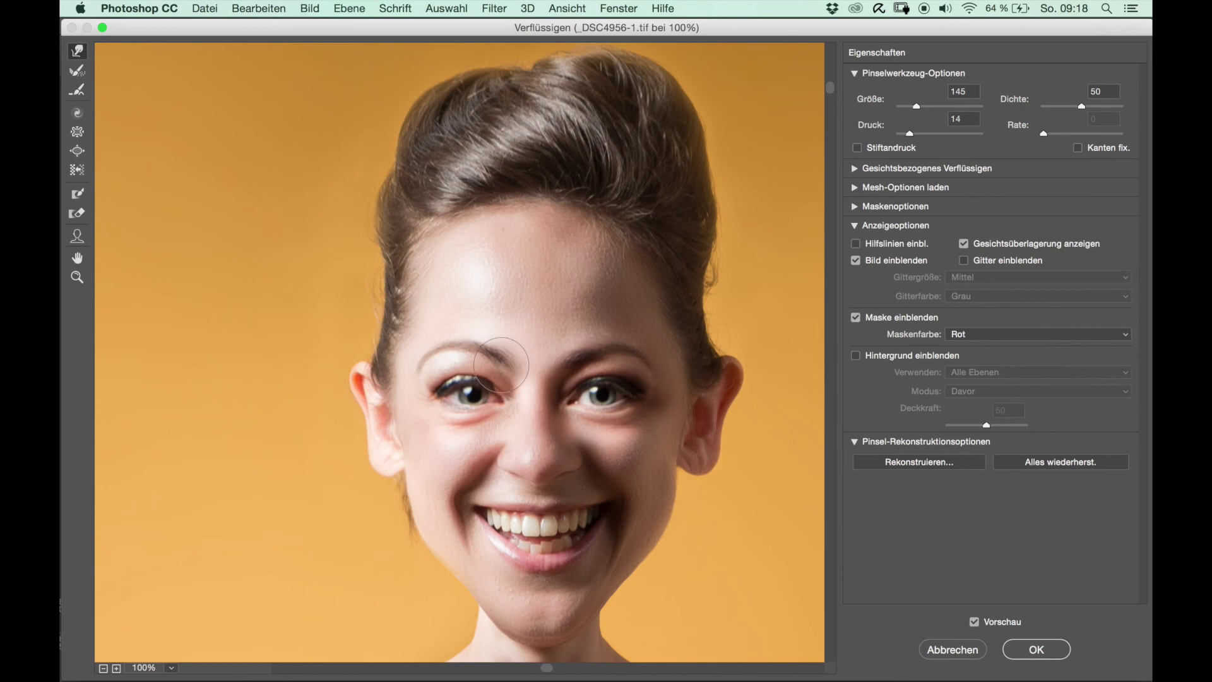
left_click_drag(501, 366, 467, 344)
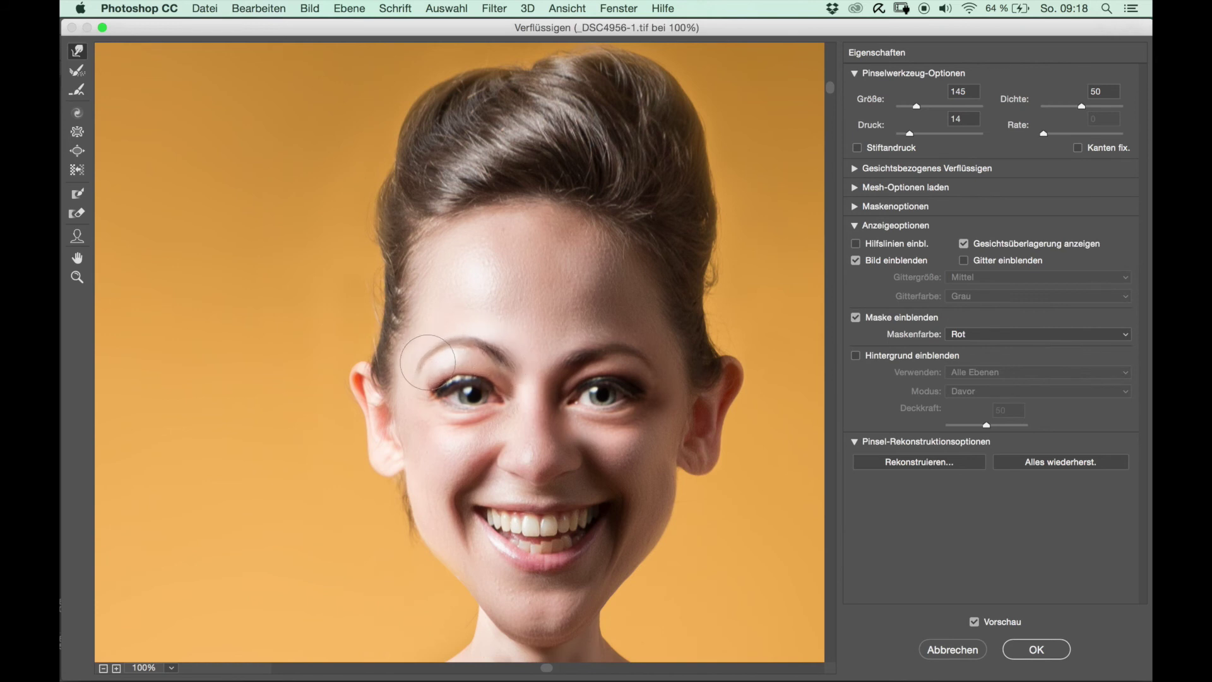
left_click_drag(595, 360, 599, 342)
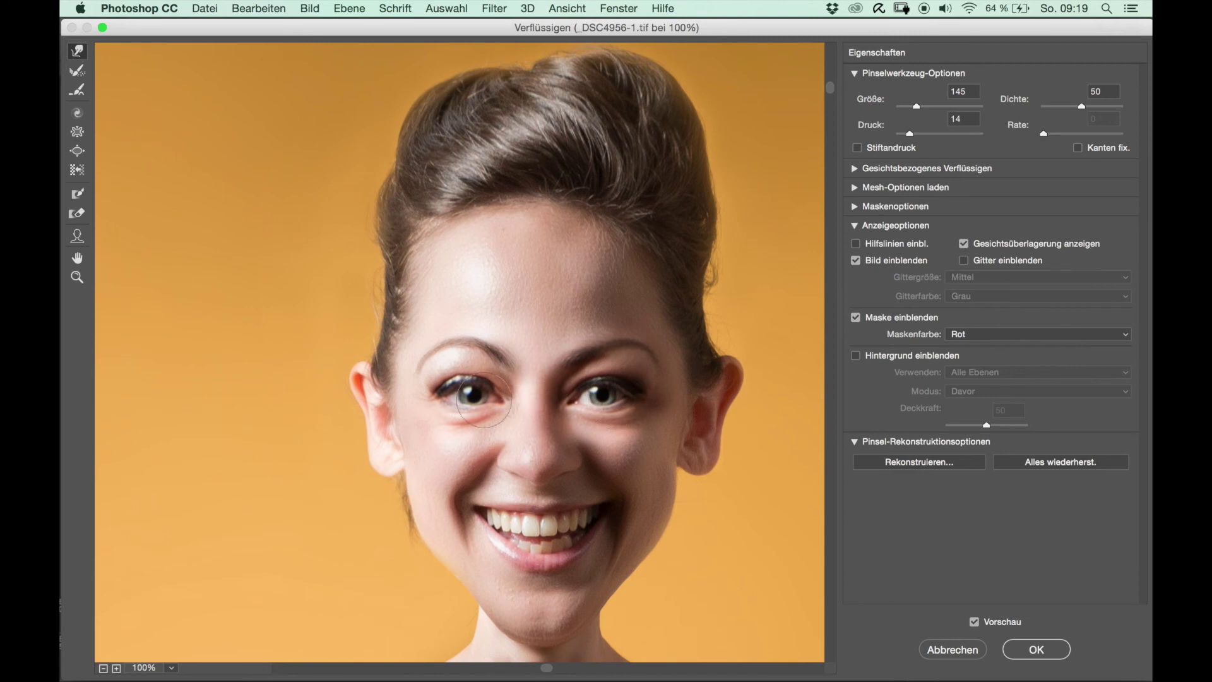
key("ctrl+plus")
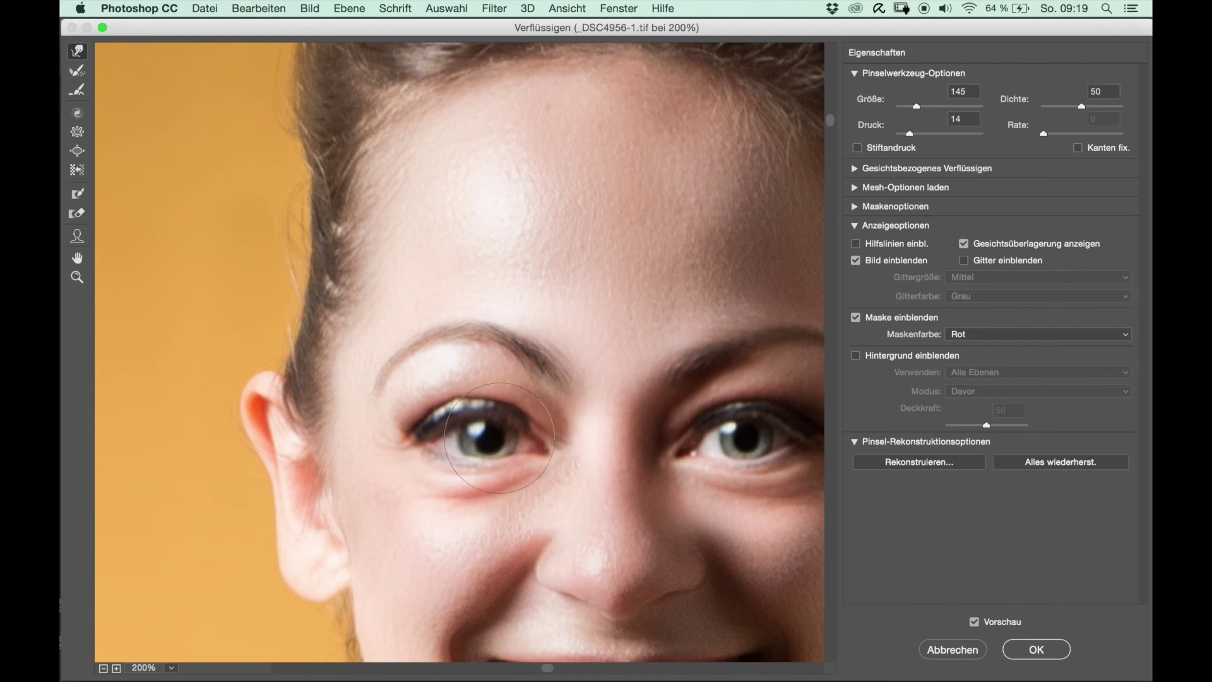
left_click_drag(500, 438, 480, 429)
left_click_drag(487, 436, 468, 437)
left_click(444, 453, "alt")
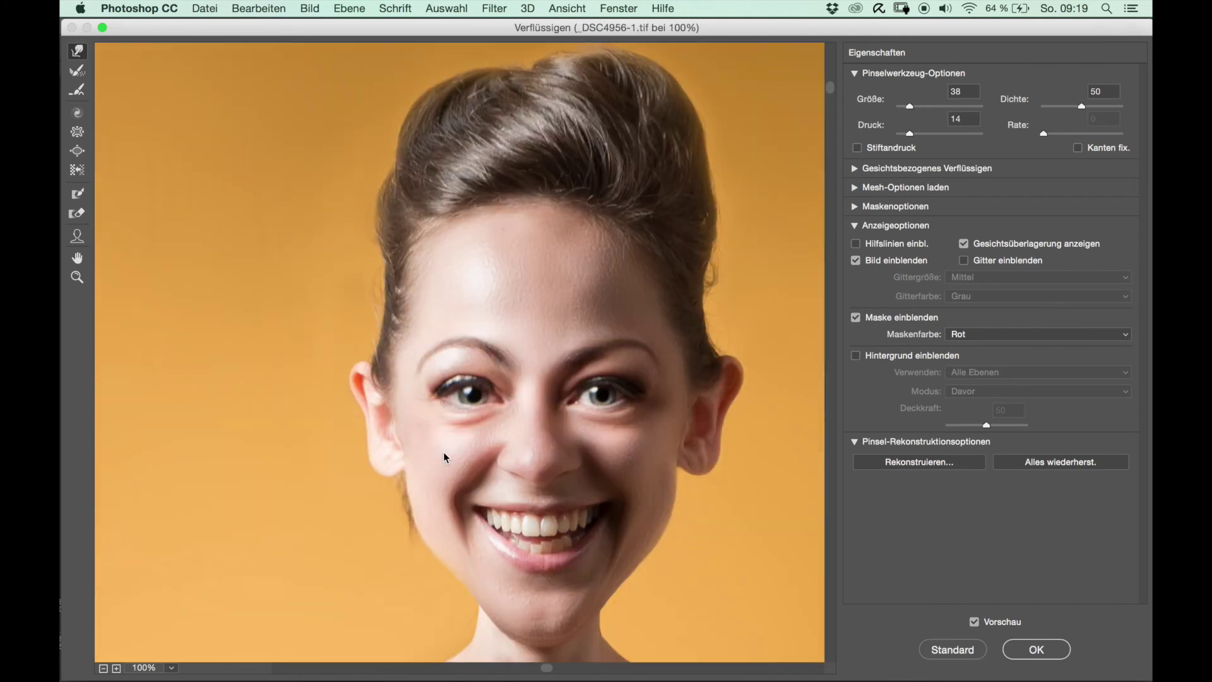
Step: Switch to the Bloat tool, size it to the eyes (230, rate 80), and zoom to 200%
left_click(77, 152)
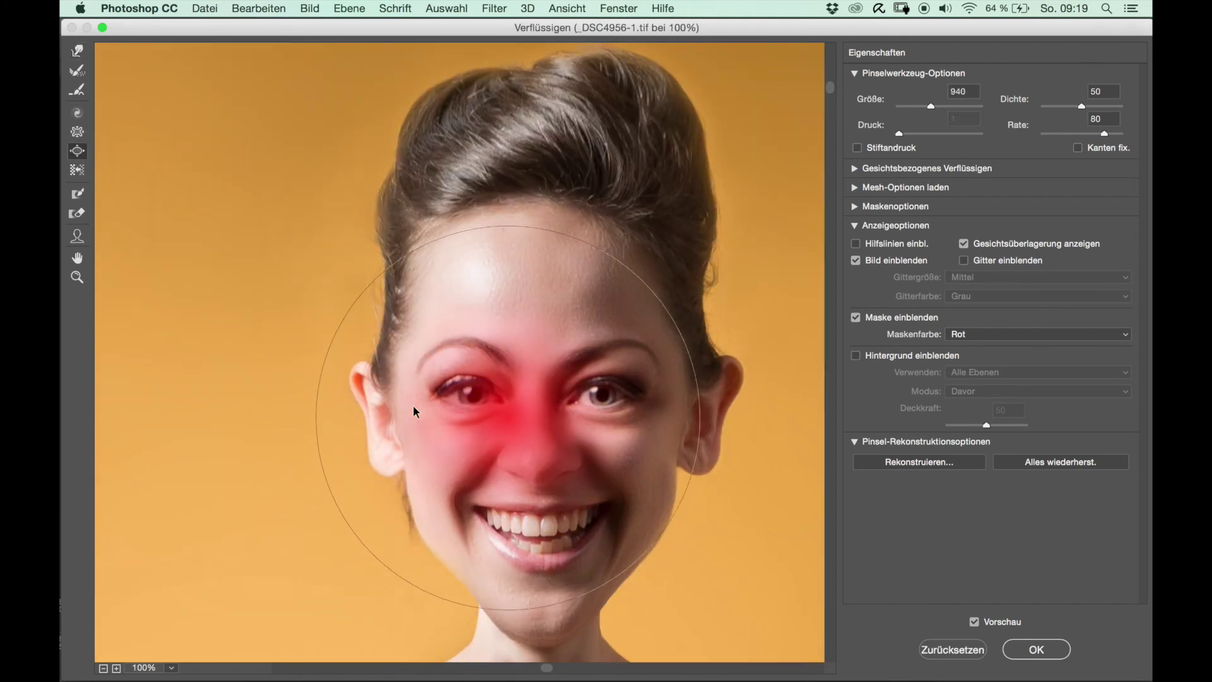
key("bracketleft")
key("bracketleft")
key("bracketleft")
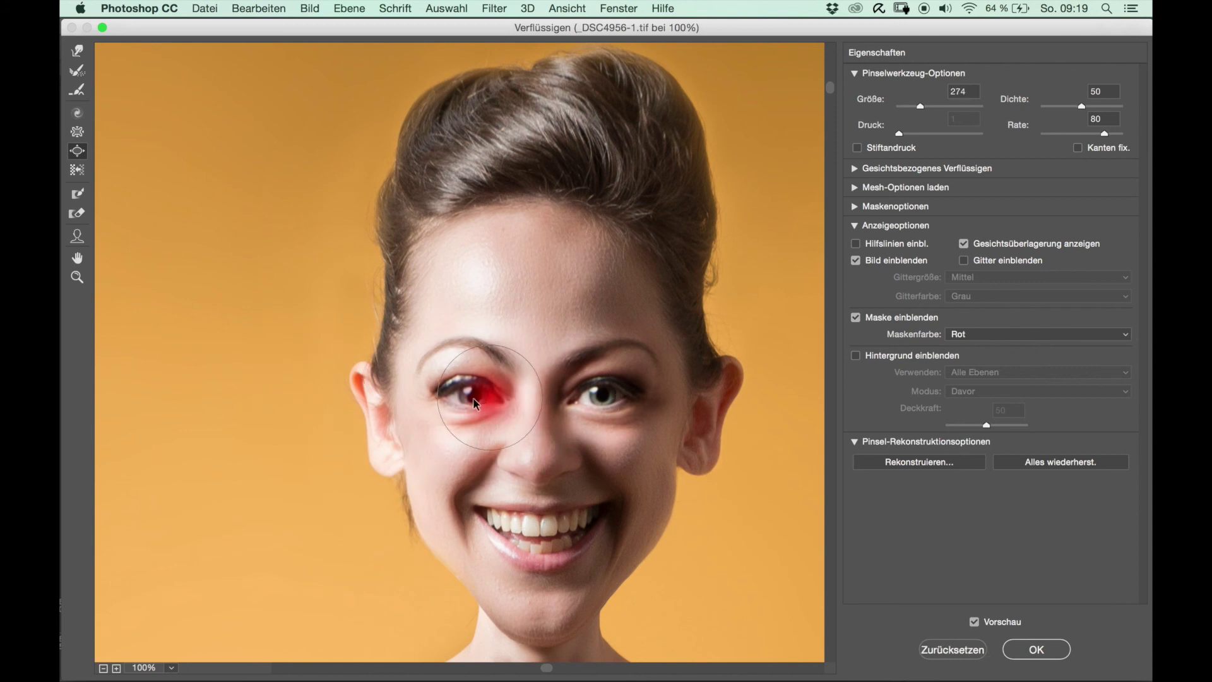
left_click_drag(476, 404, 473, 391)
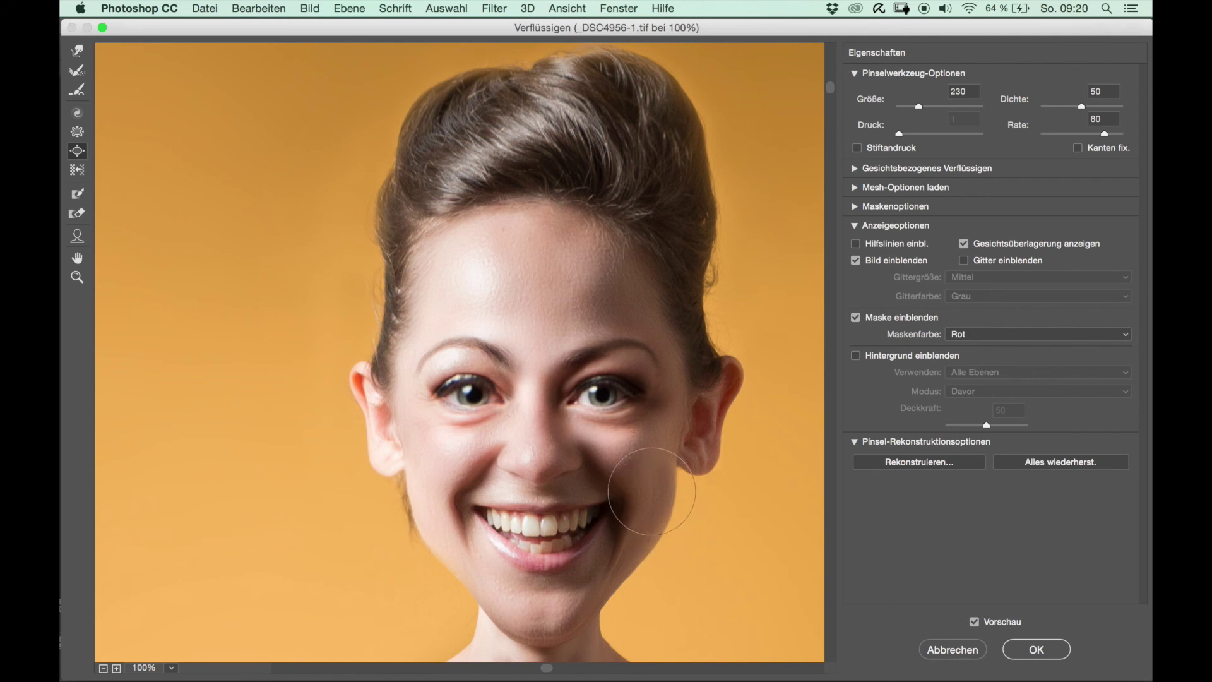
key("super+plus")
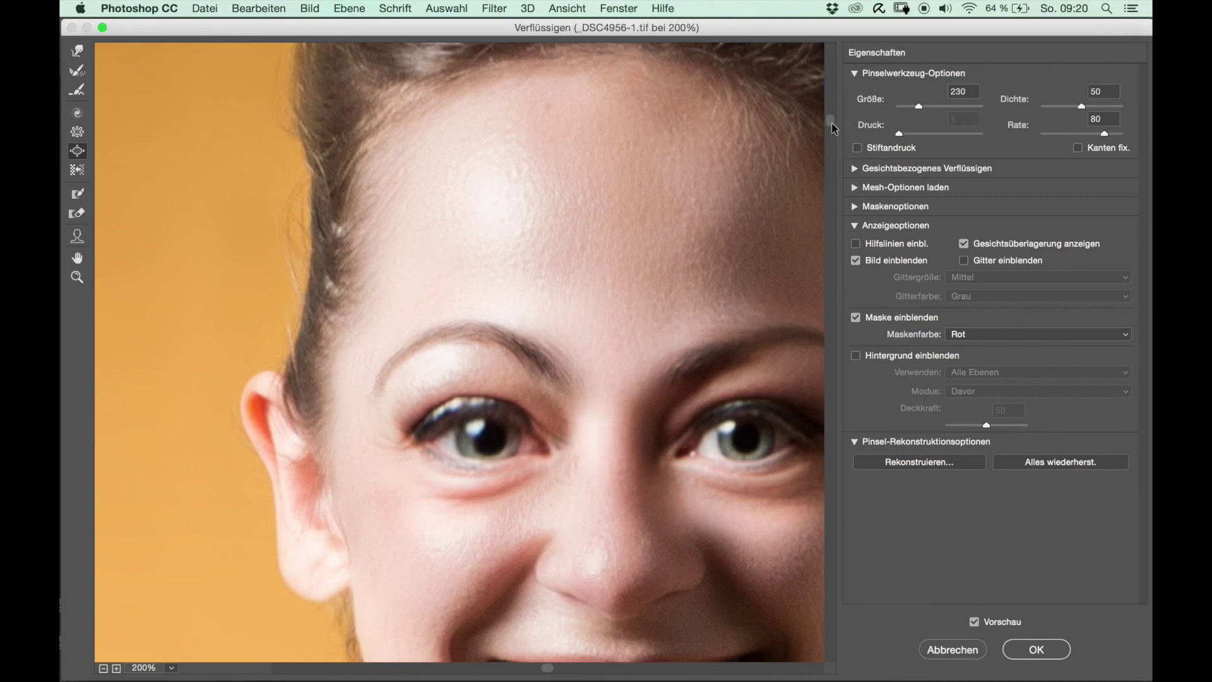
Step: Scroll to the mouth and push the smile corners and cheeks with a resized Forward Warp brush
scroll(834, 150, "down", 5)
scroll(834, 152, "down", 3)
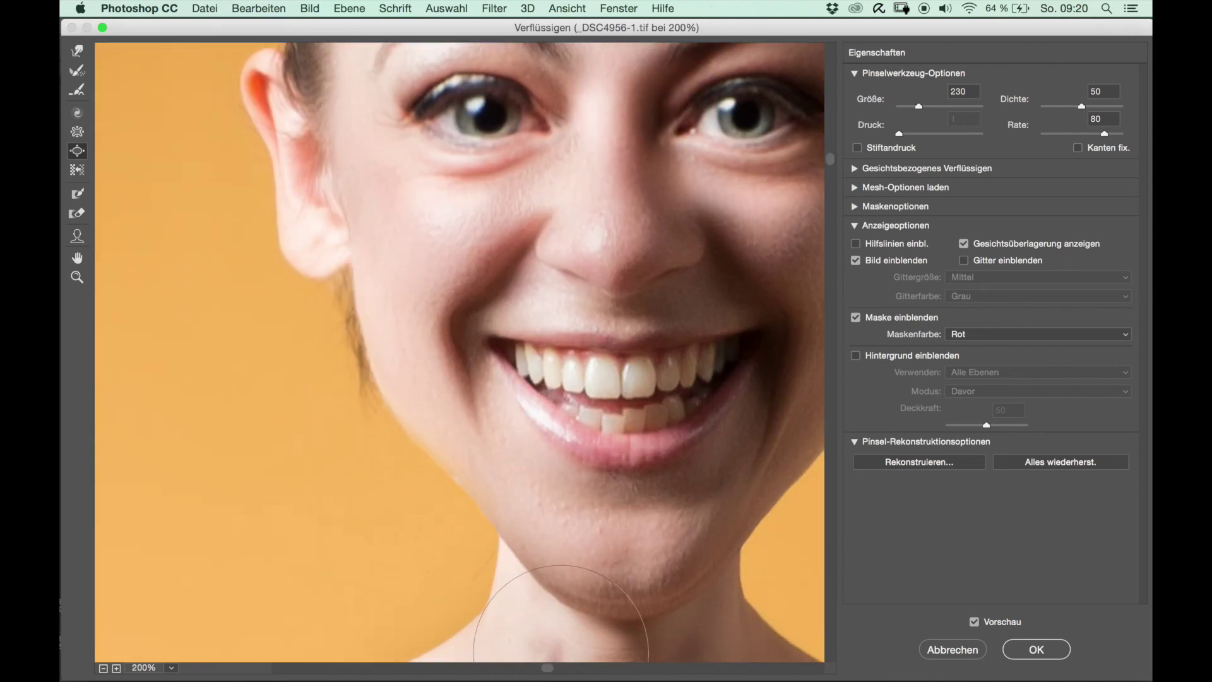
left_click_drag(547, 668, 571, 668)
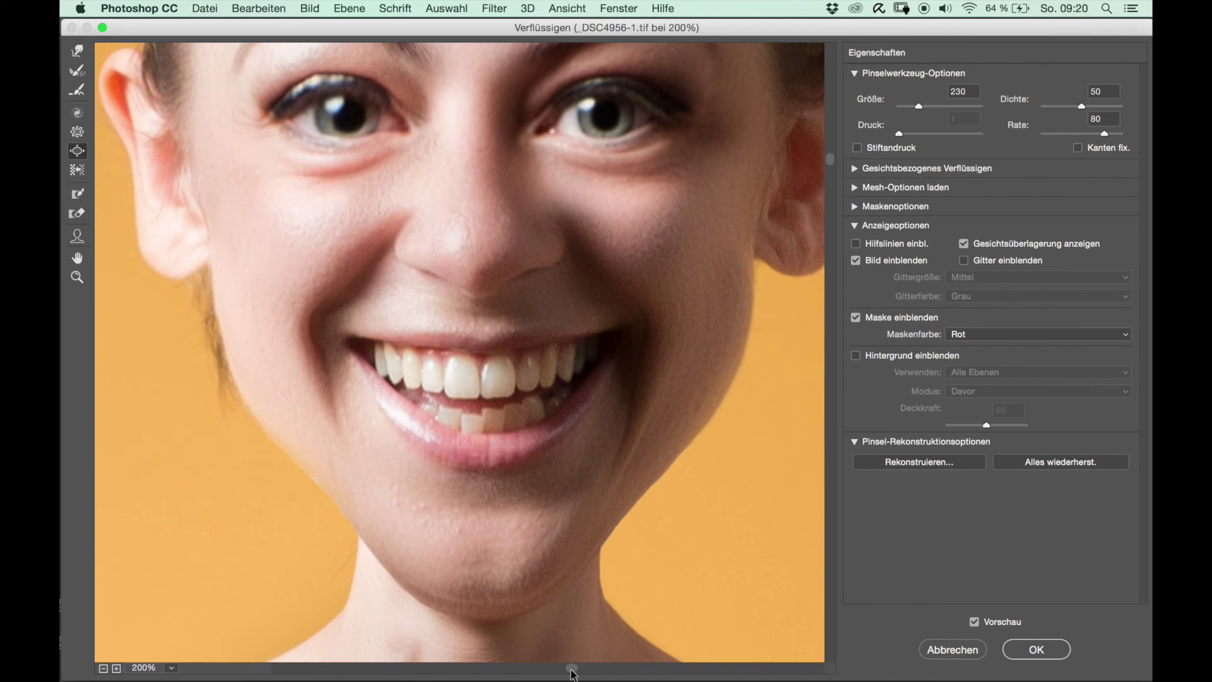
left_click(77, 52)
key("alt")
mouse_move(671, 342)
left_mouse_down()
mouse_move(676, 332)
mouse_move(639, 392)
left_mouse_up()
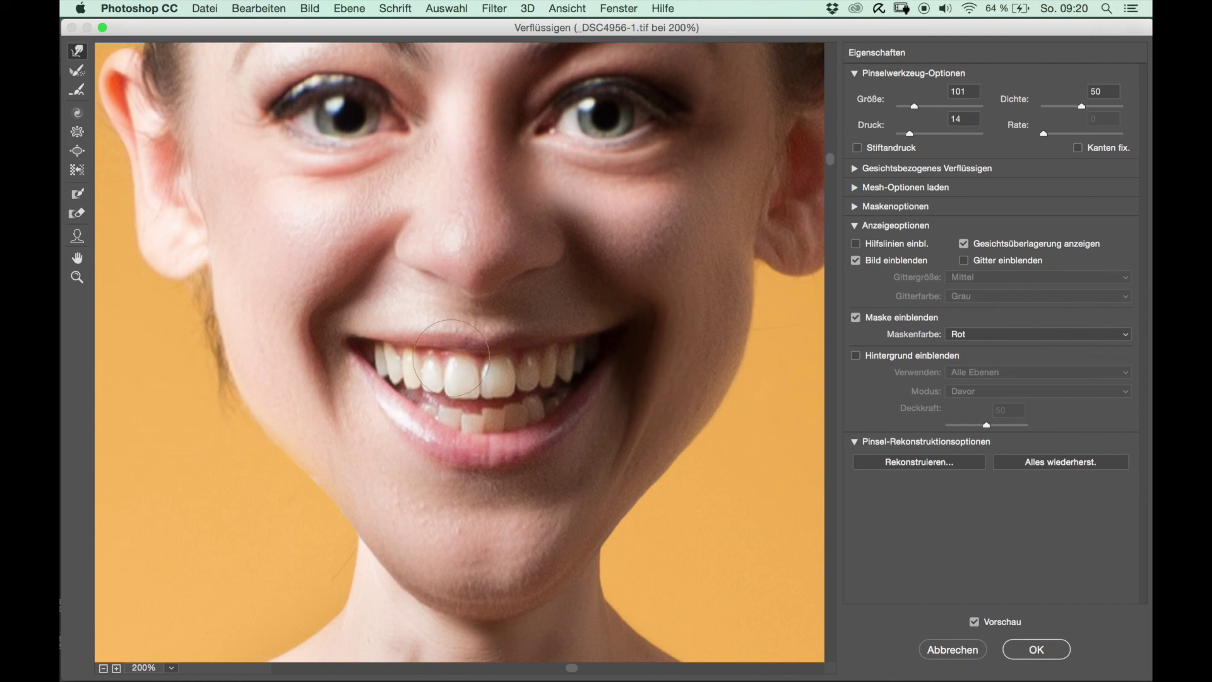
key("alt")
mouse_move(323, 335)
left_mouse_down()
mouse_move(376, 336)
mouse_move(304, 320)
left_mouse_up()
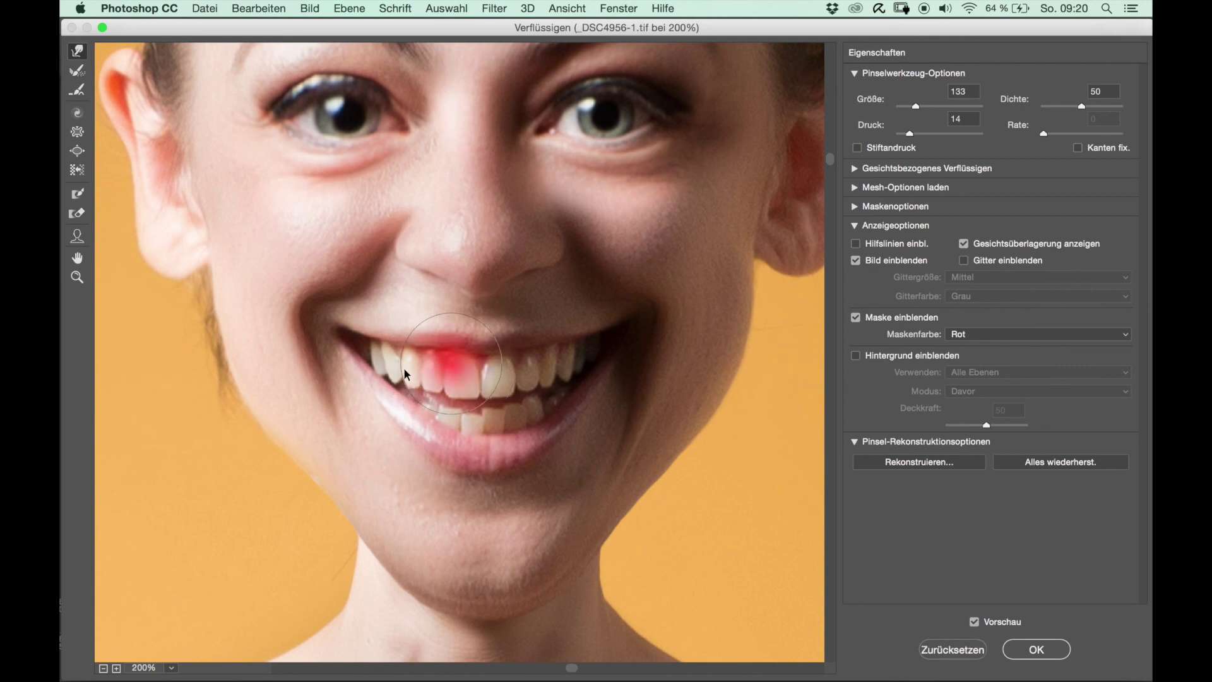
Step: Shrink the brush to tooth size and clear the red frozen patch from the front tooth
key("bracketleft")
key("bracketleft")
left_click_drag(456, 347, 429, 347)
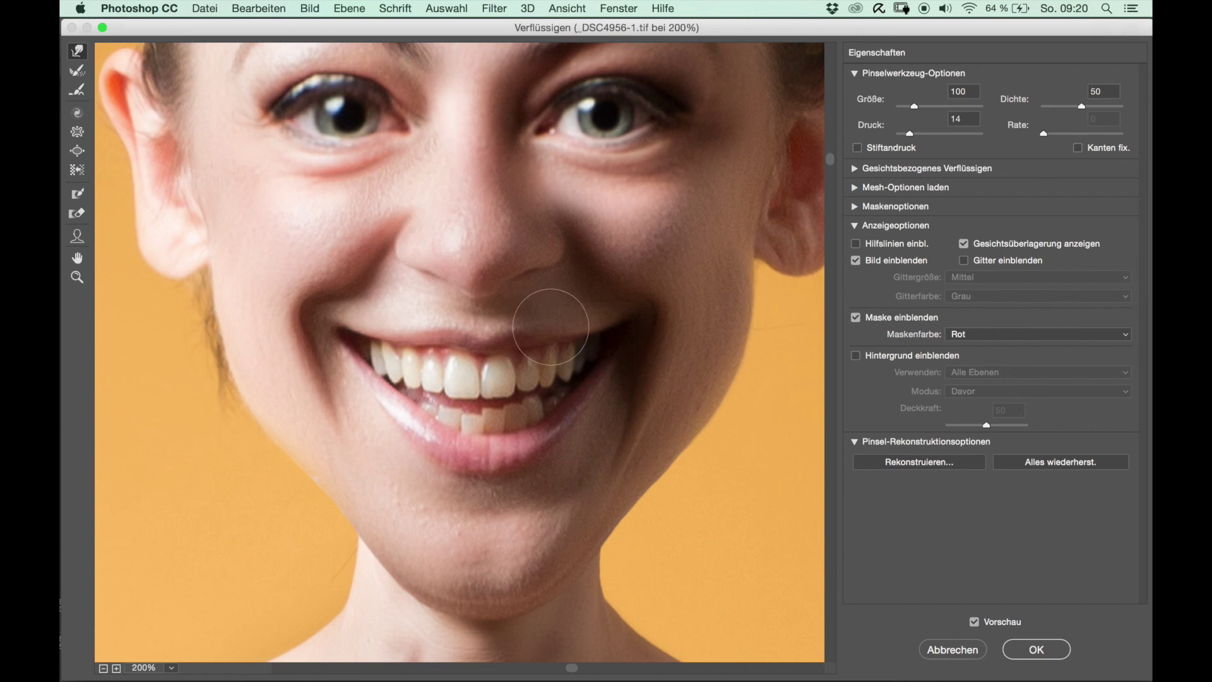
mouse_move(465, 392)
left_mouse_down()
mouse_move(414, 404)
mouse_move(459, 400)
mouse_move(448, 396)
left_mouse_up()
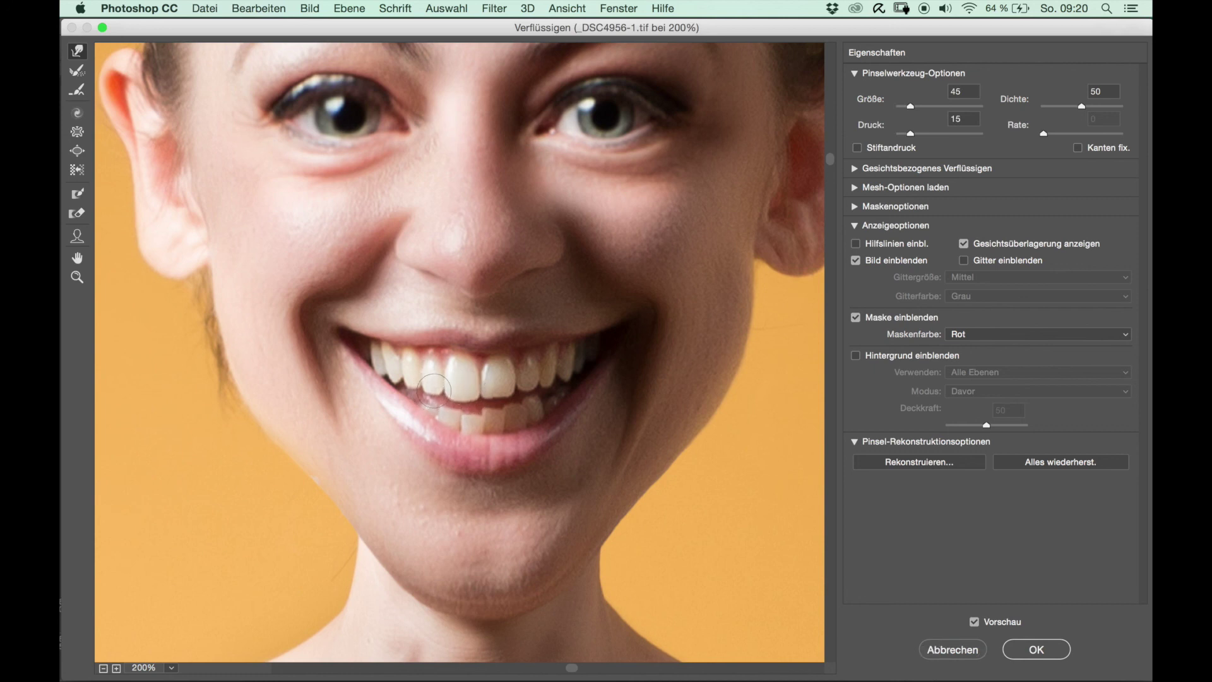
left_click_drag(405, 388, 400, 388)
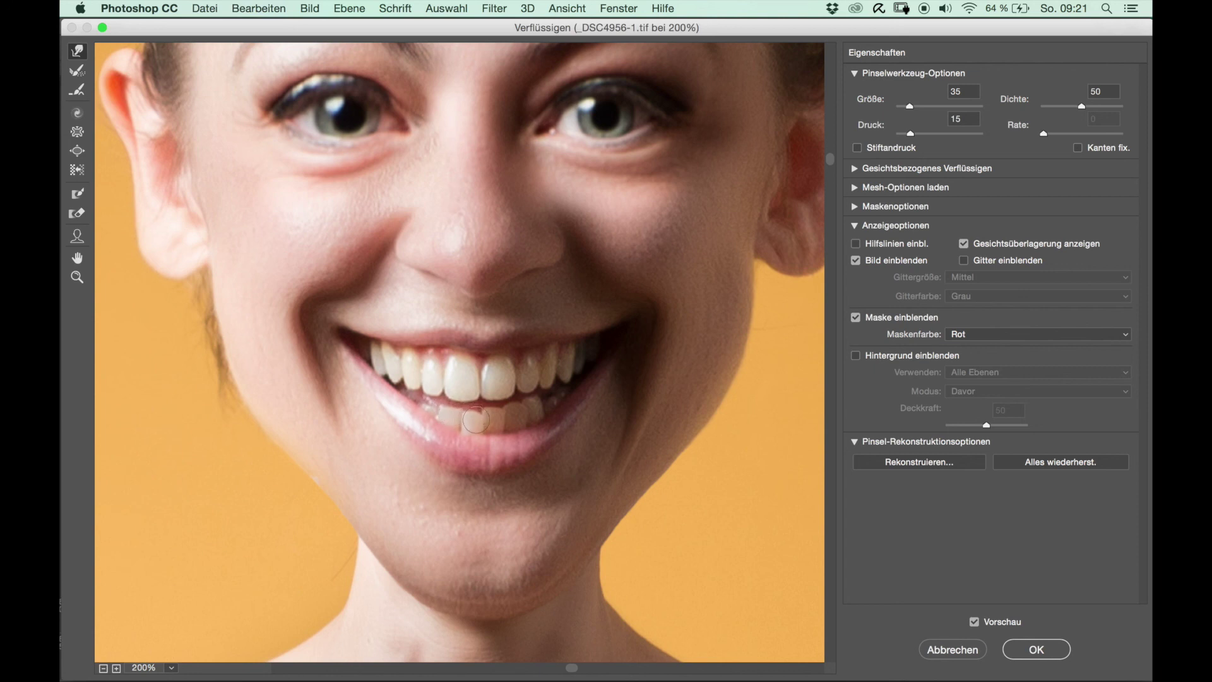
left_click_drag(476, 419, 462, 419)
Step: Enlarge the brush to size 78, pressure 15, and reshape the contour of the nose wing
mouse_move(563, 260)
left_mouse_down()
mouse_move(542, 245)
mouse_move(549, 265)
mouse_move(525, 234)
mouse_move(413, 276)
left_mouse_up()
left_click_drag(413, 276, 409, 234)
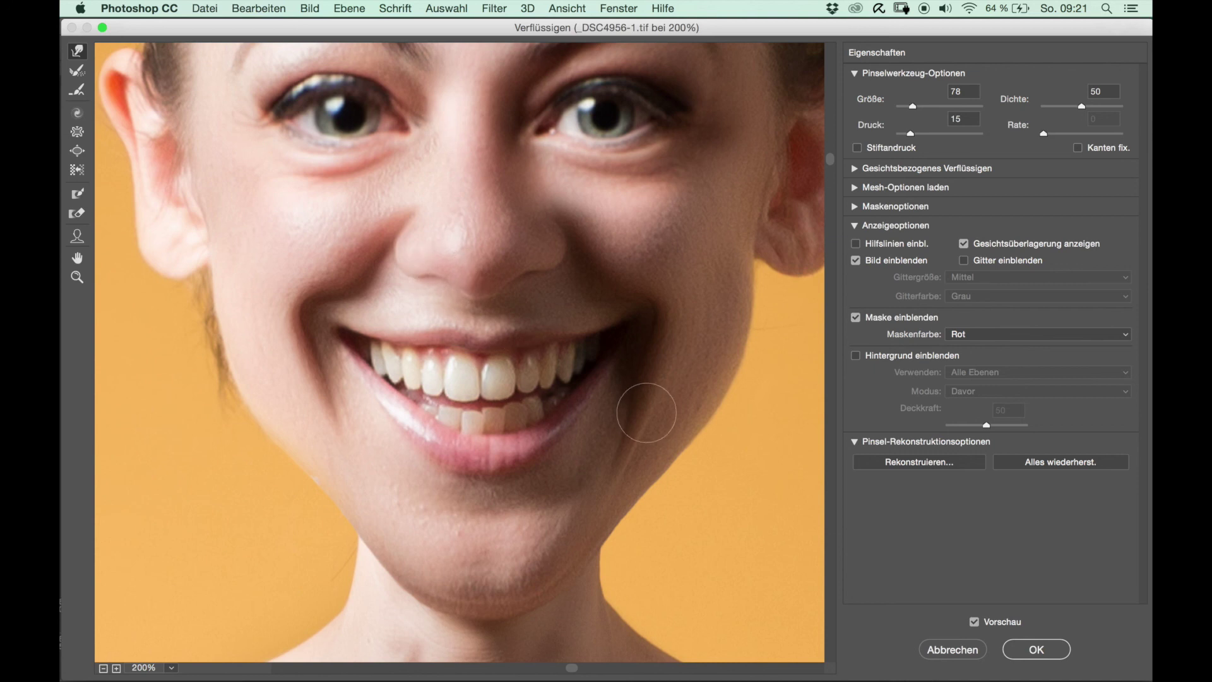
scroll(695, 283, "down", 3)
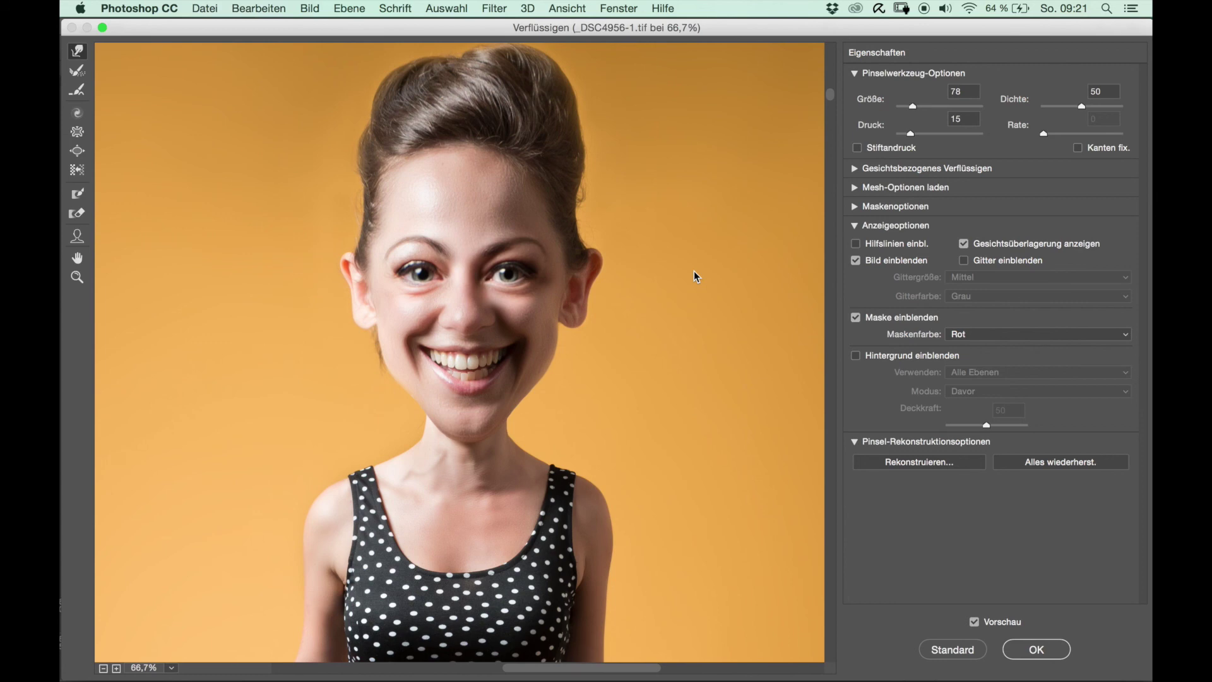
Step: Push the upper lip down to hide the gum above the front tooth
scroll(694, 272, "up", 2)
scroll(694, 276, "up", 1)
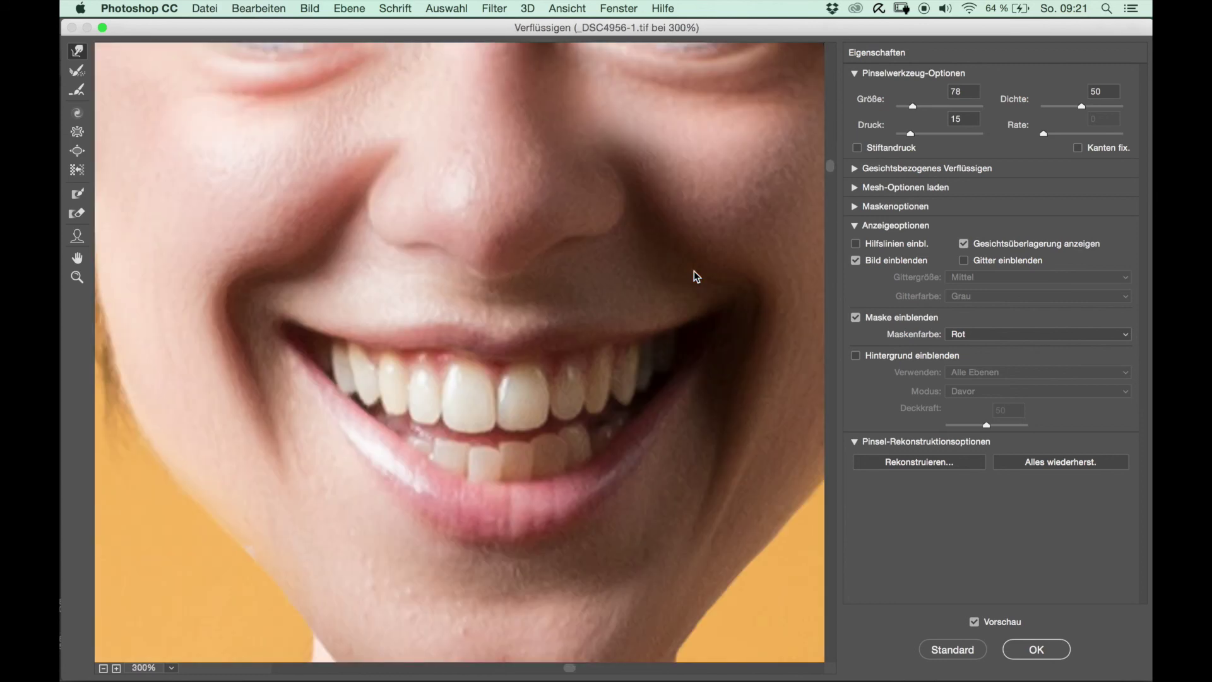
scroll(694, 271, "down", 1)
left_click_drag(447, 349, 464, 338)
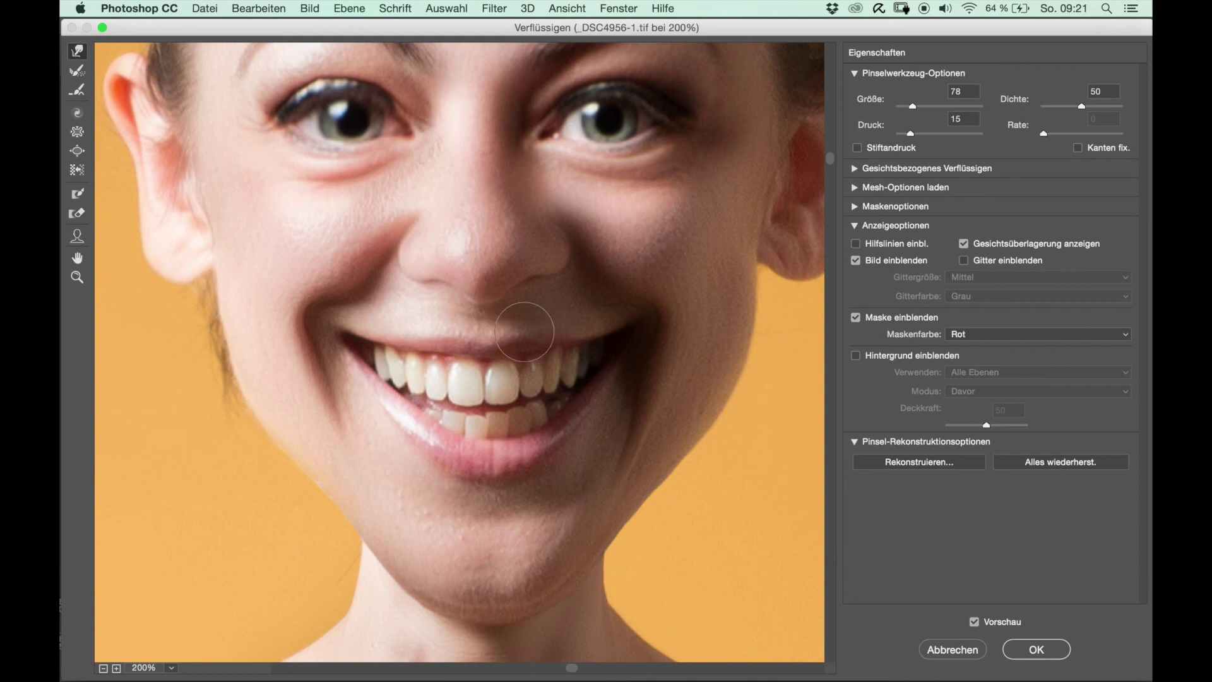
Step: Zoom out to the full dancer and commit the face edits to the Verflüssigen layer
key("super+alt+0")
key("super+minus")
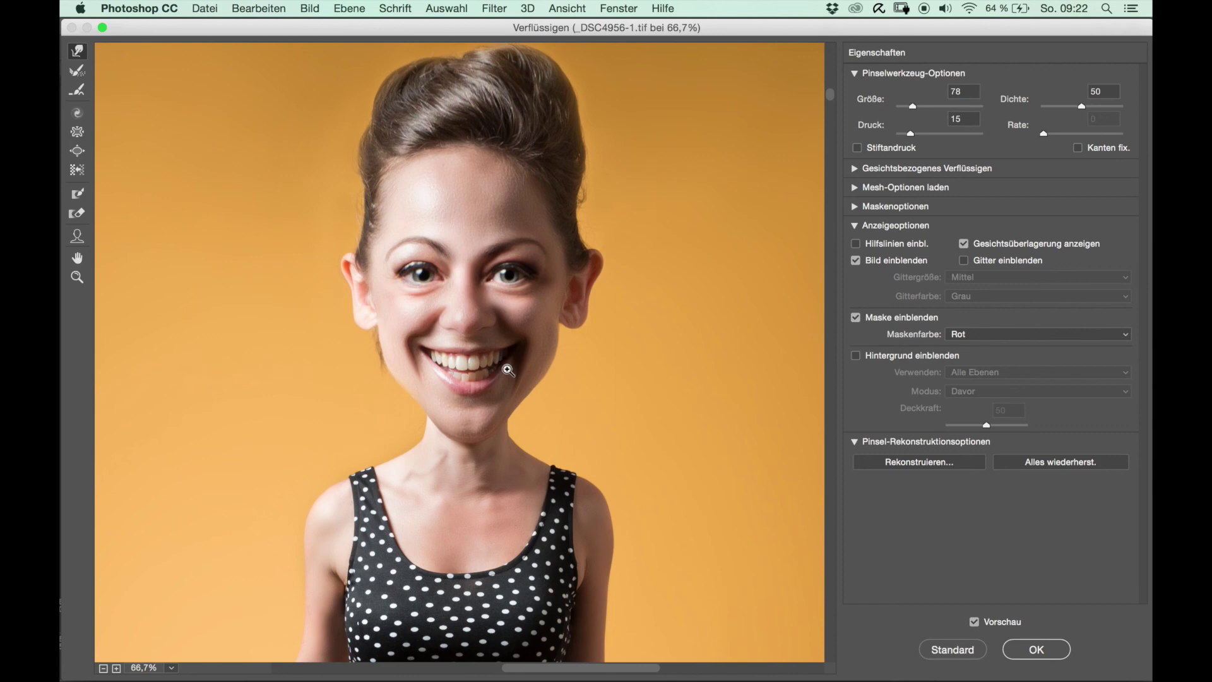
key("super+minus")
key("super+minus")
key("super+minus")
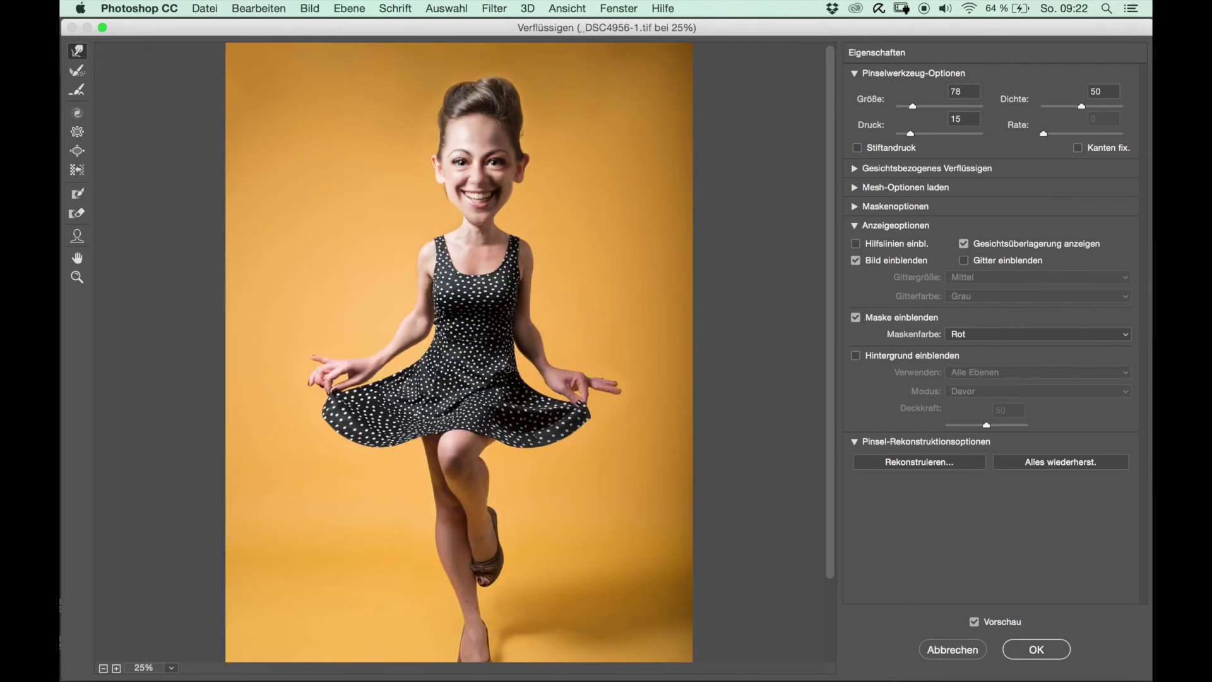
left_click(1048, 652)
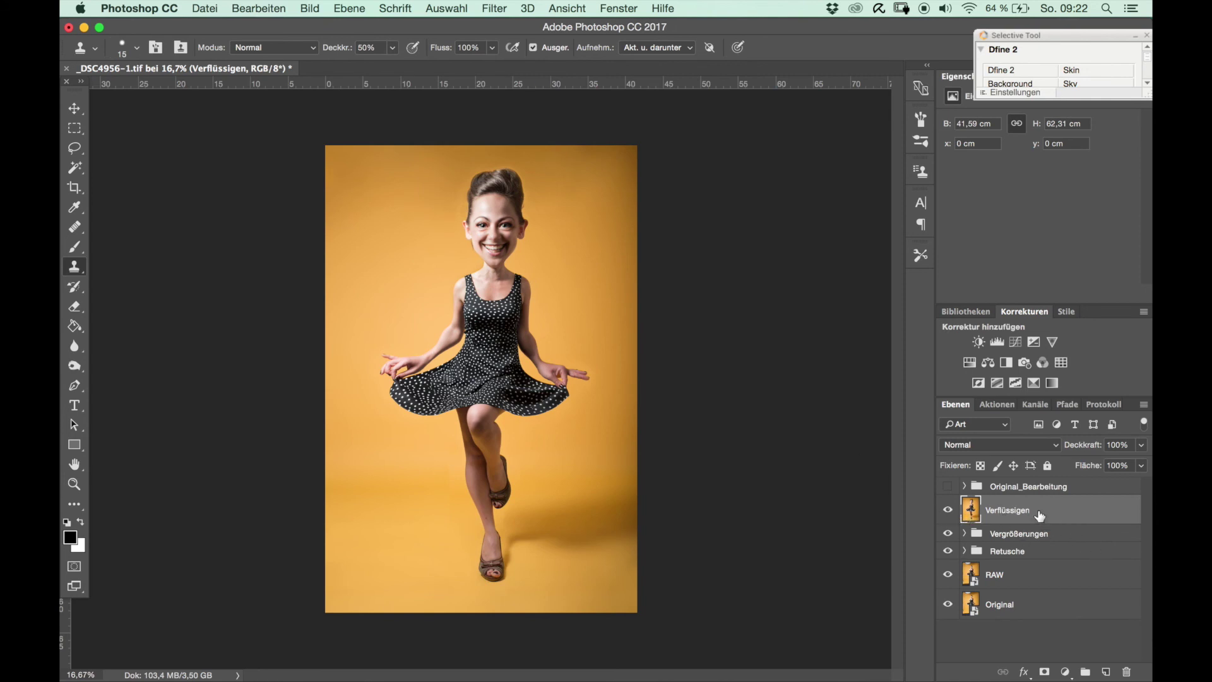
Step: Toggle the Verflüssigen, Vergrößerungen and Original layers to compare the caricature with earlier stages
left_click(948, 510)
left_click(948, 510)
left_click(948, 533)
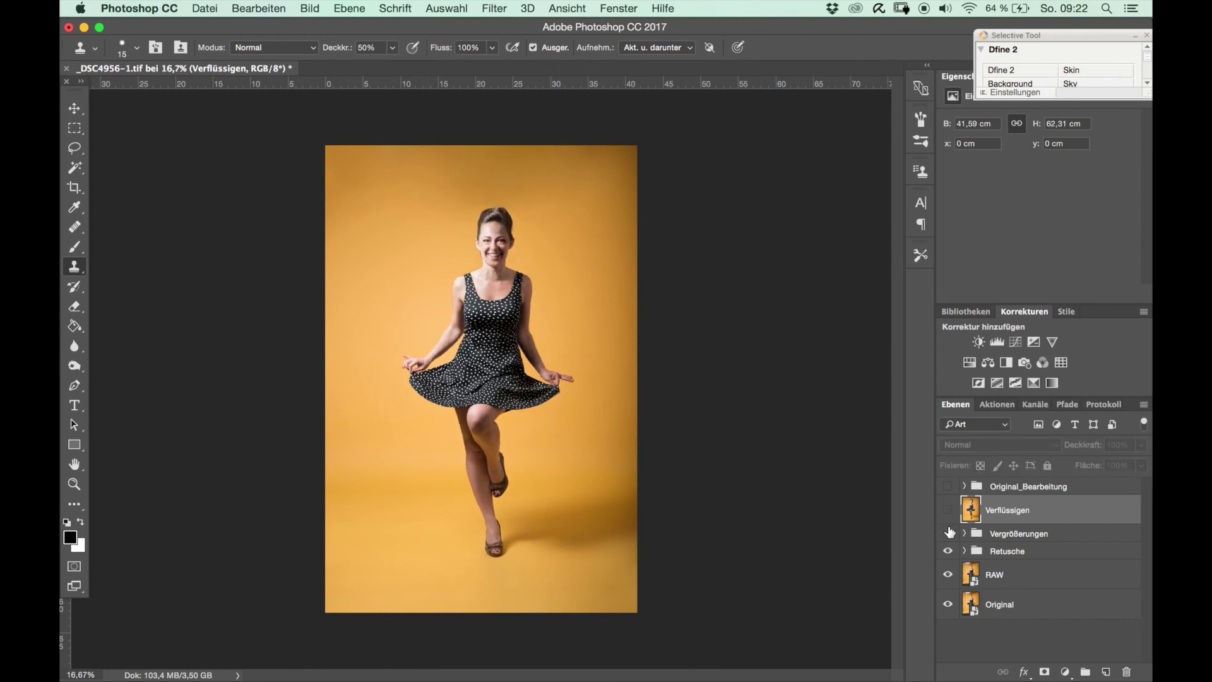
left_click(948, 603)
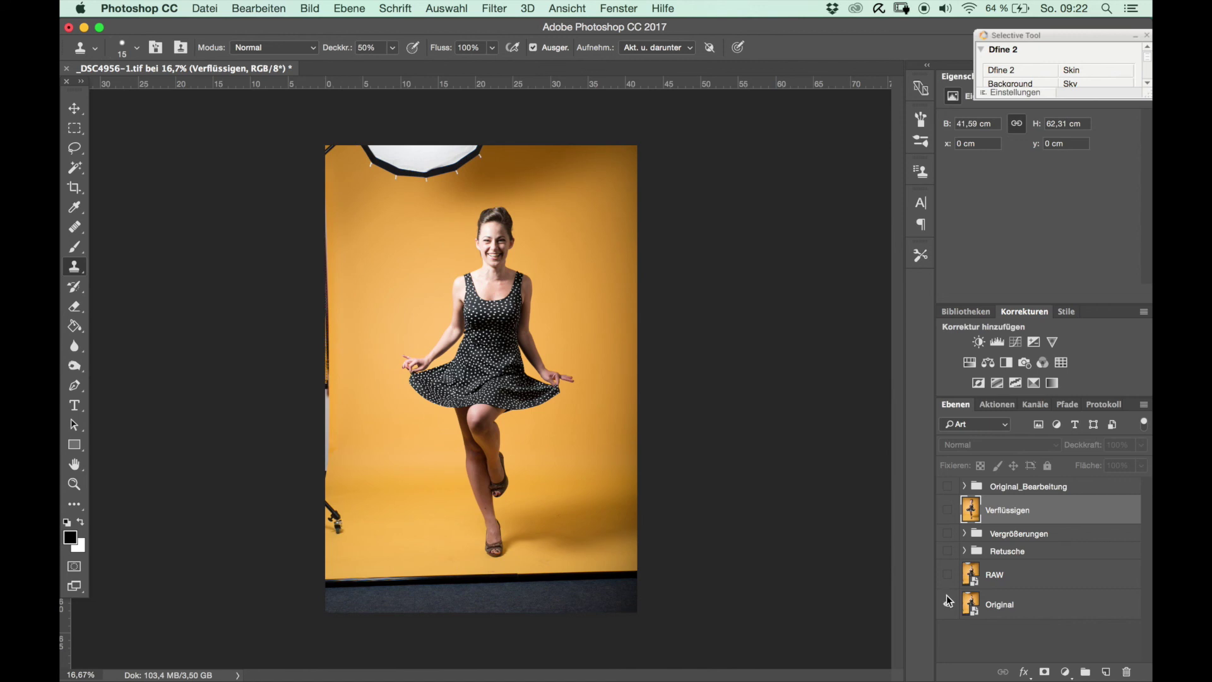
left_click(946, 597, "alt")
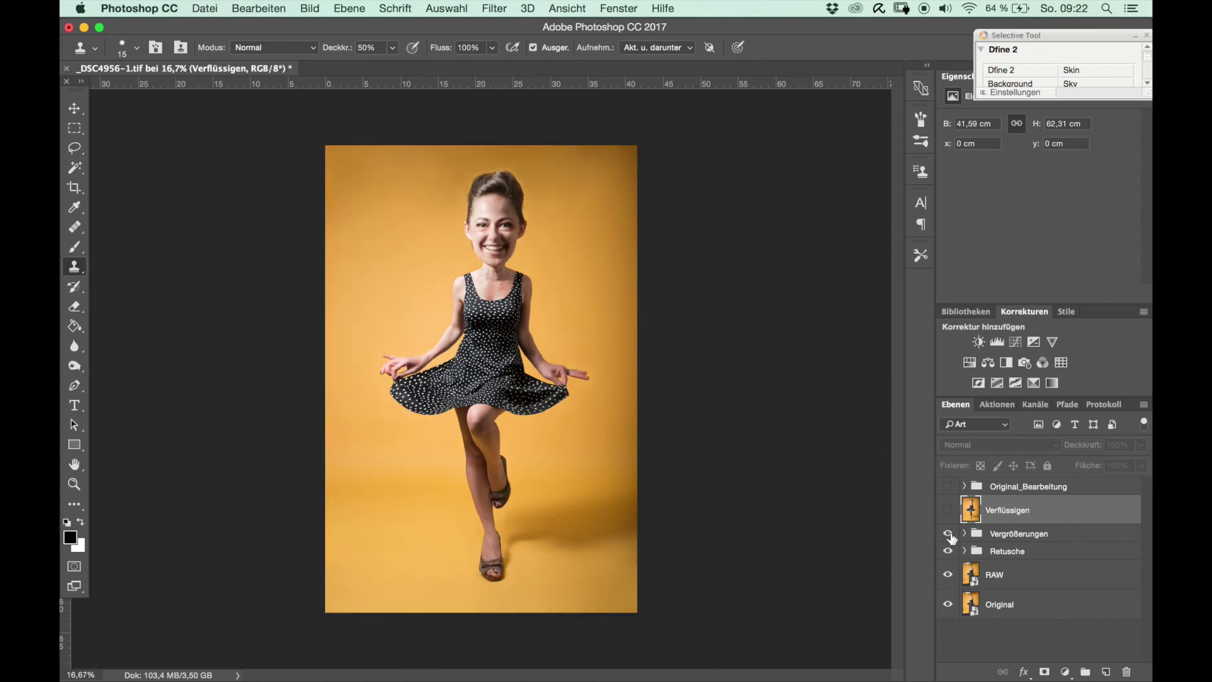
left_click(950, 534)
left_click(949, 533)
left_click(948, 510)
left_click(948, 510)
left_click(948, 510)
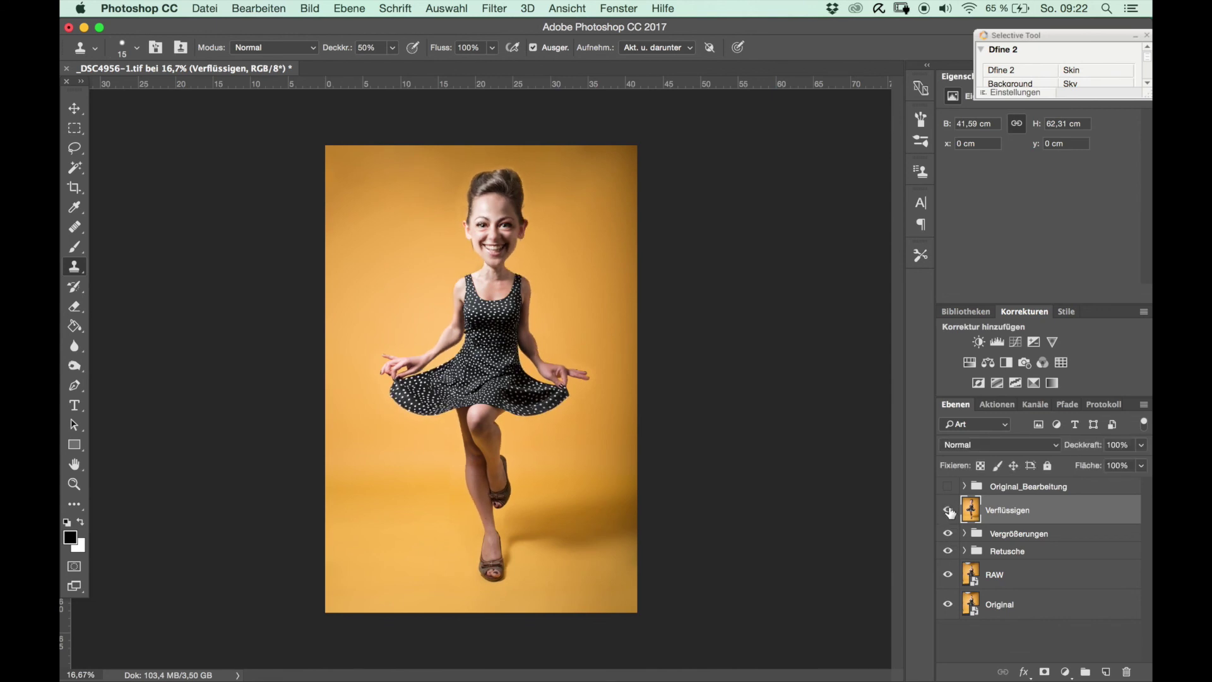
Step: Toggle the glow version on and off repeatedly, leaving it hidden on the plain background
left_click(947, 487)
left_click(947, 487)
left_click(948, 487)
left_click(948, 487)
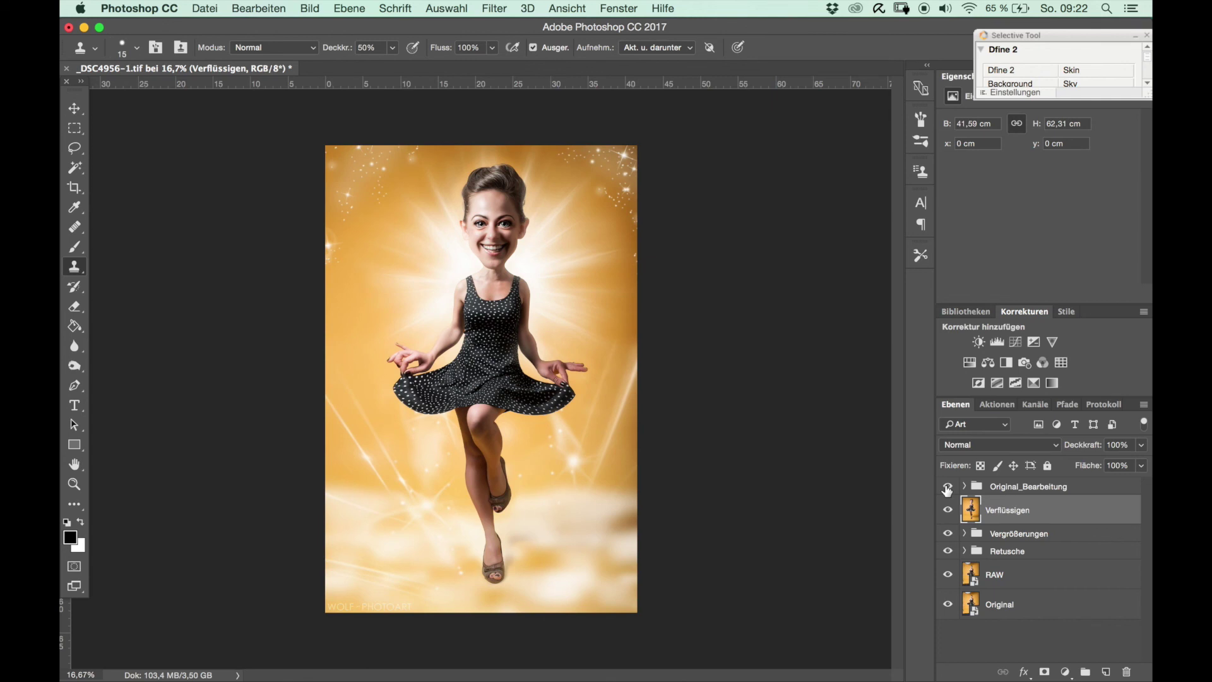
left_click(947, 487)
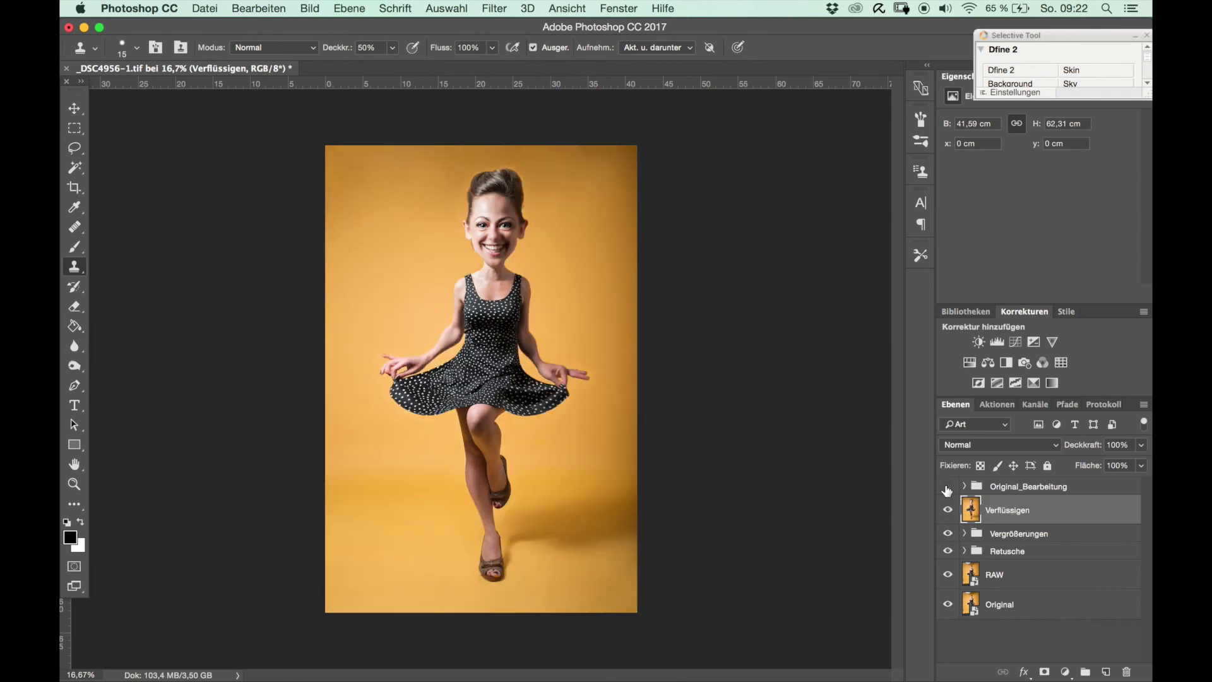
left_click(947, 487)
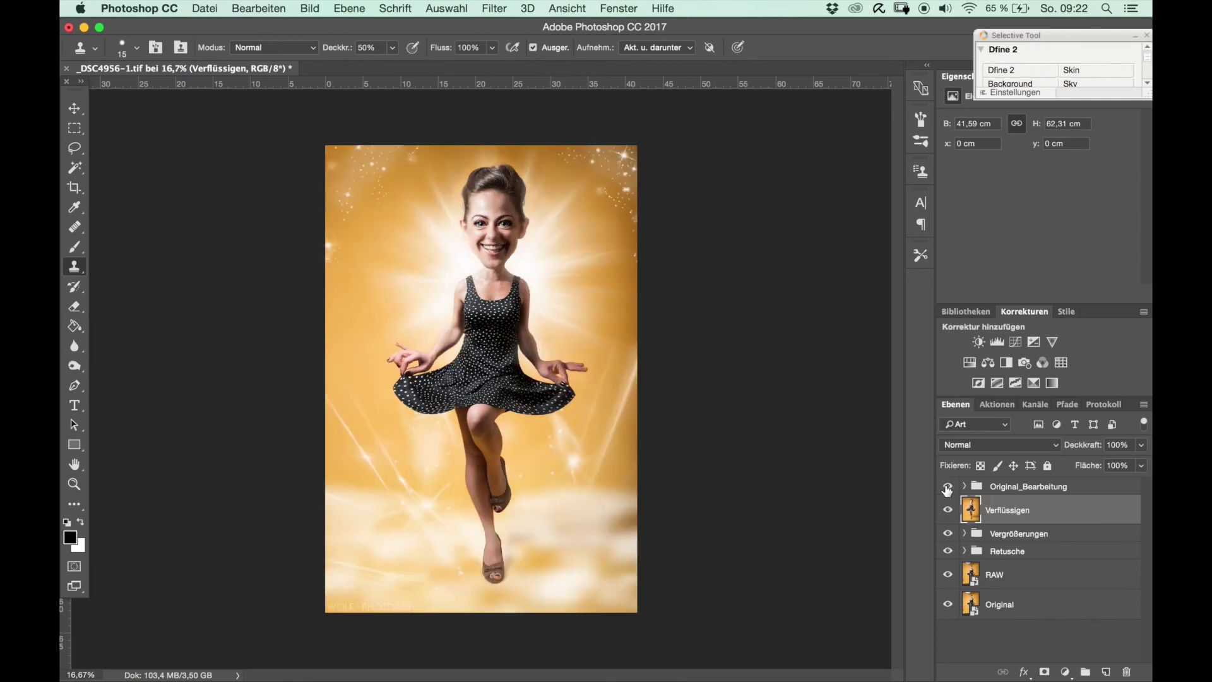
left_click(947, 487)
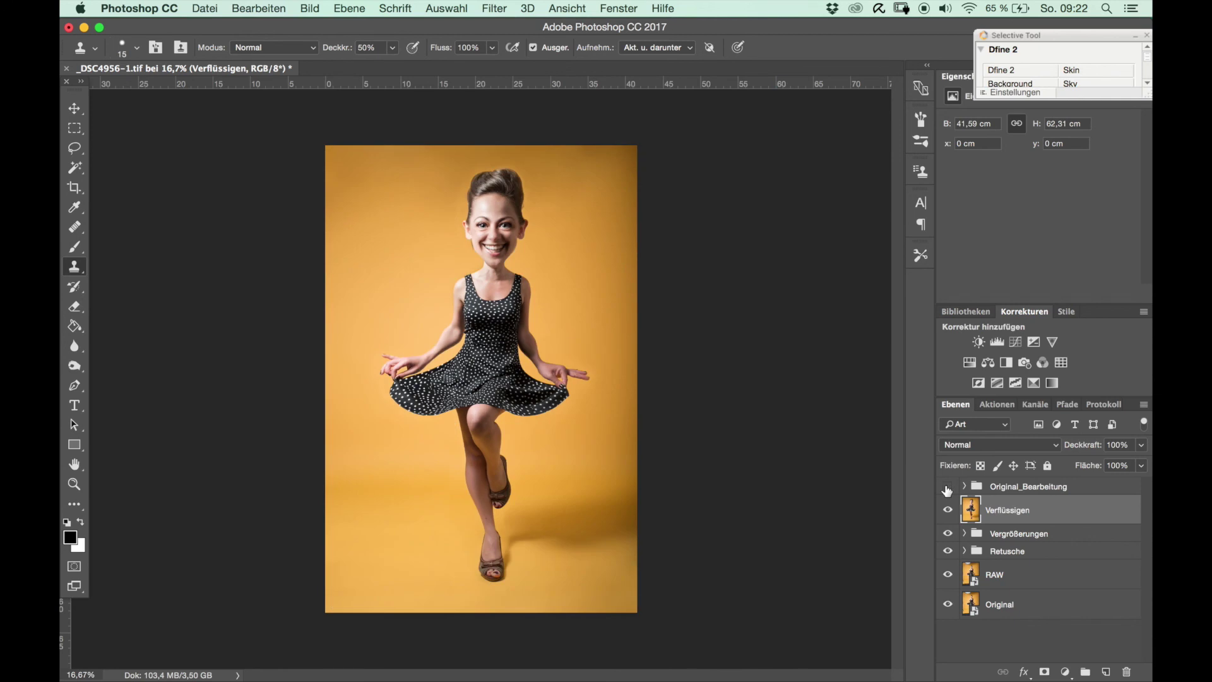
key("super+plus")
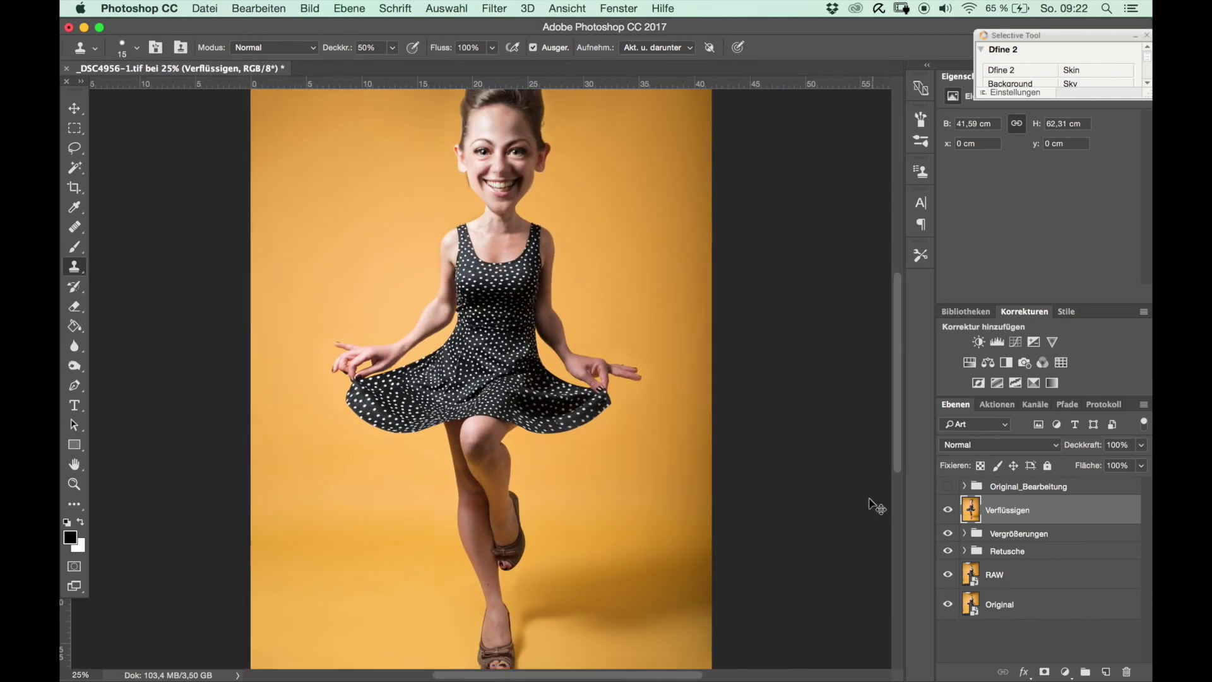
key("super+minus")
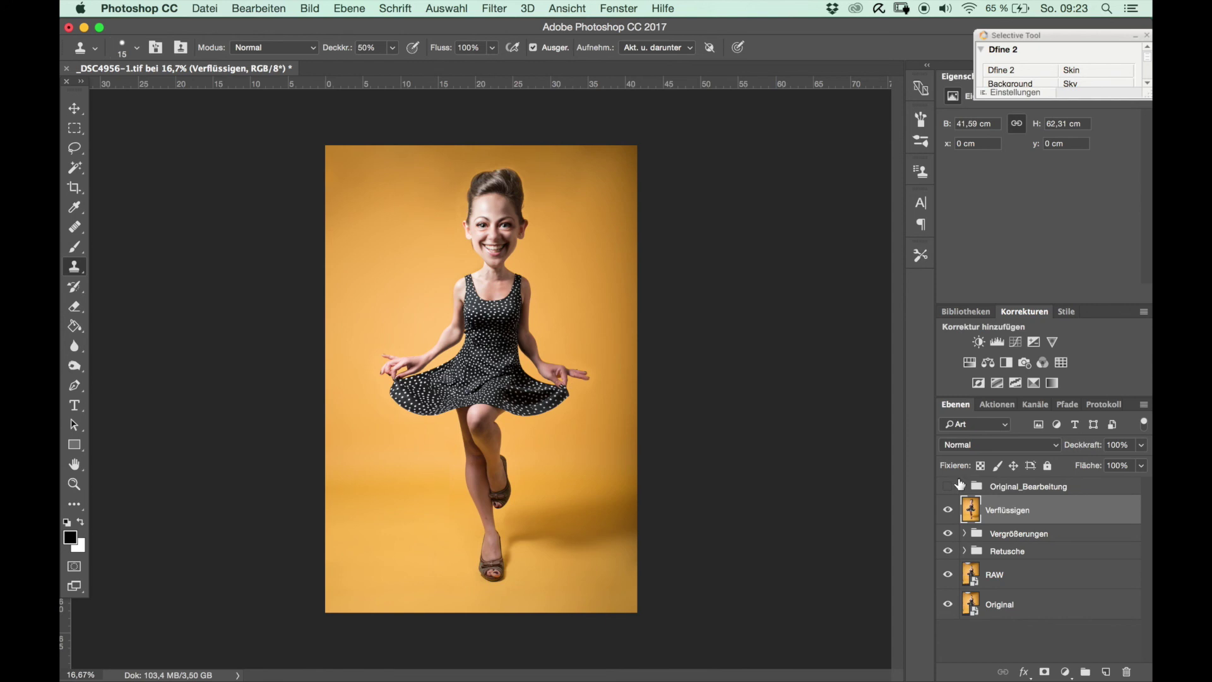
Step: Show the Original_Bearbeitung glow group again and browse its layers, then collapse it
left_click(947, 487)
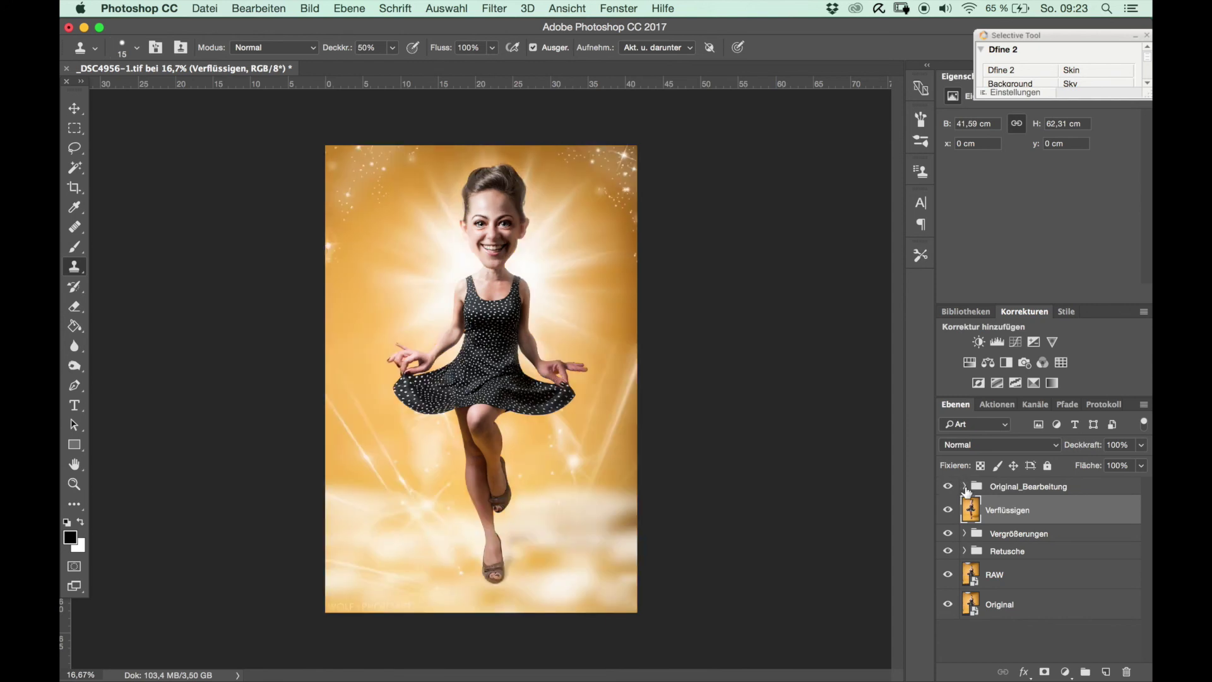
left_click(964, 486)
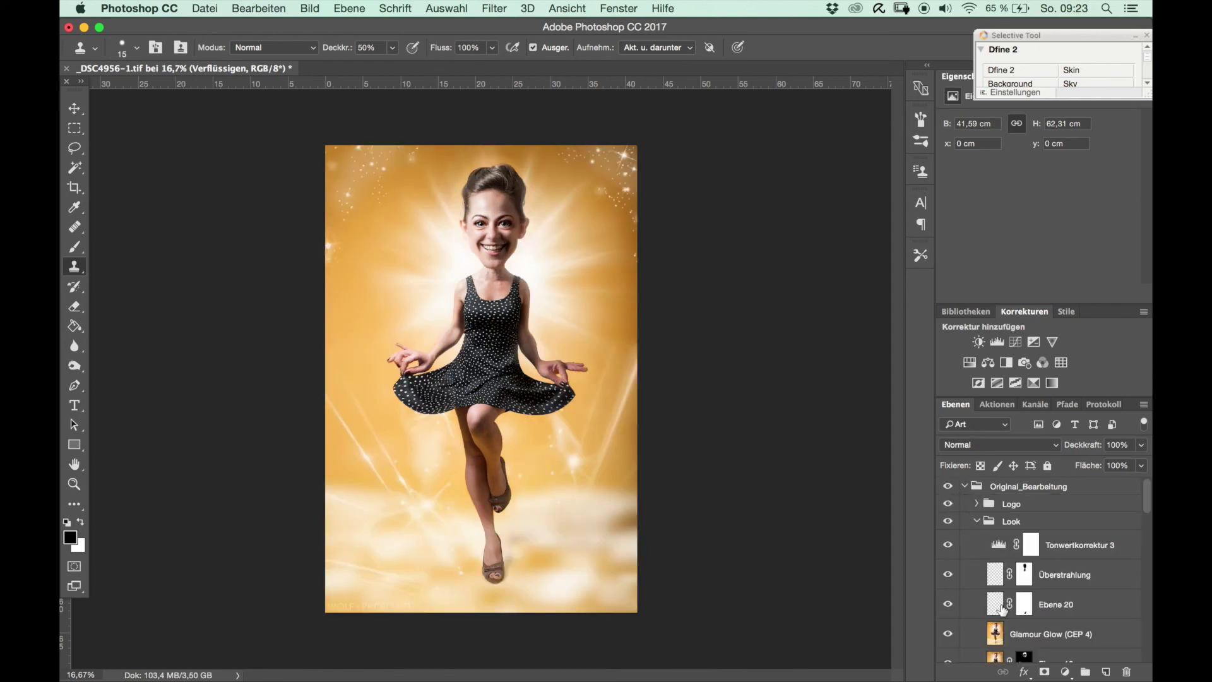
scroll(1002, 609, "down", 3)
scroll(1004, 609, "down", 1)
scroll(1004, 593, "down", 1)
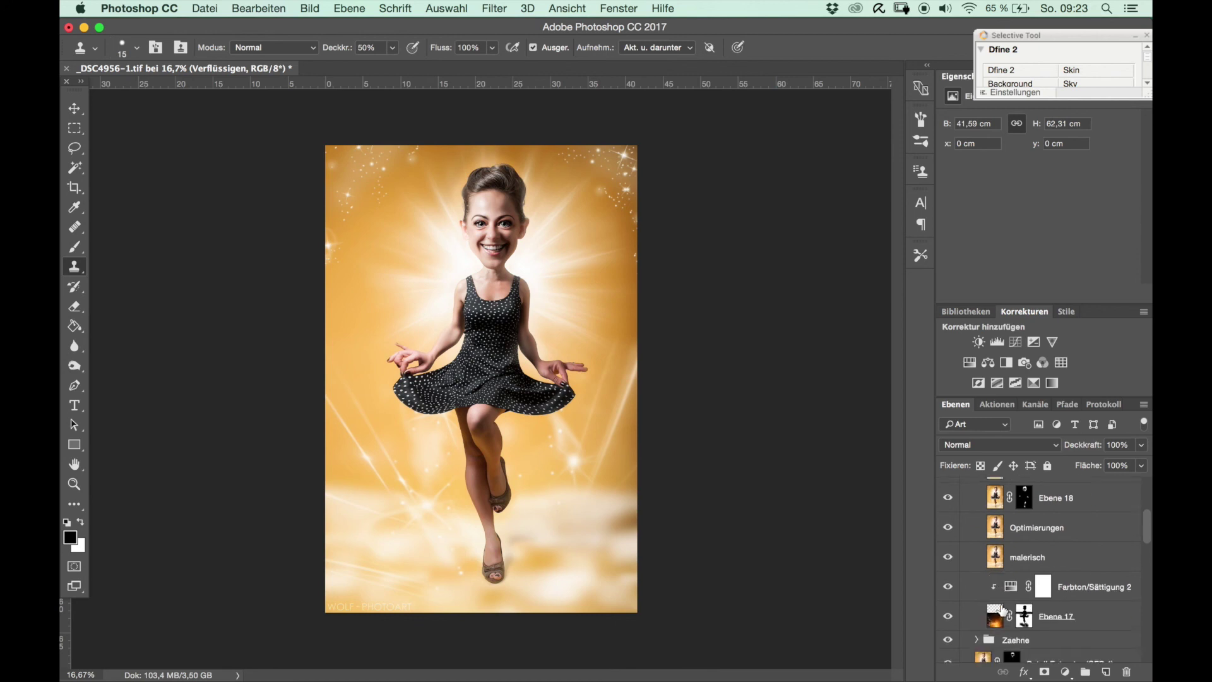
scroll(1005, 580, "down", 2)
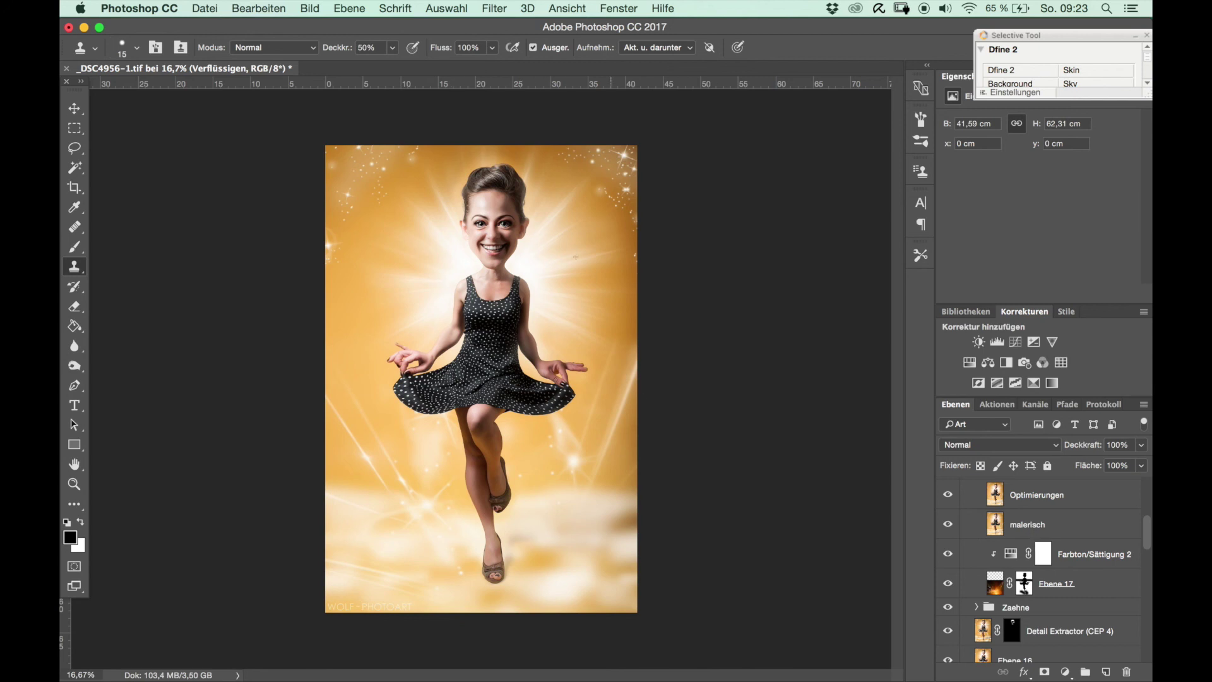
scroll(1057, 551, "up", 3)
scroll(1003, 500, "up", 3)
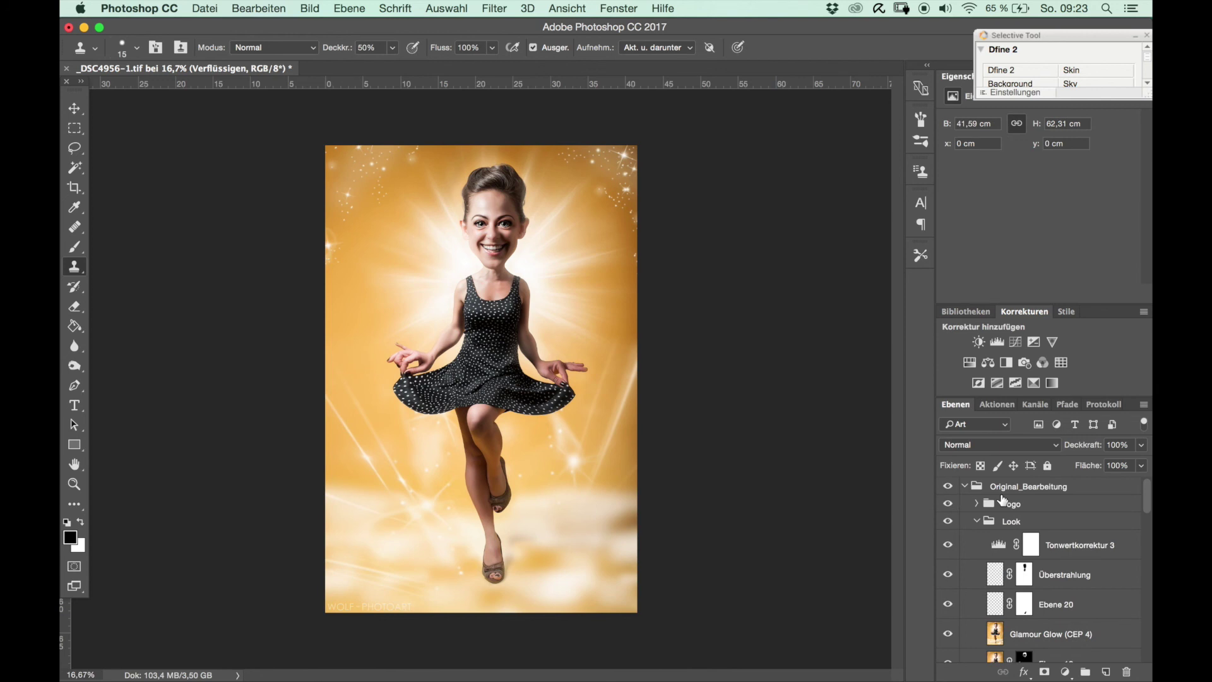
scroll(977, 528, "up", 2)
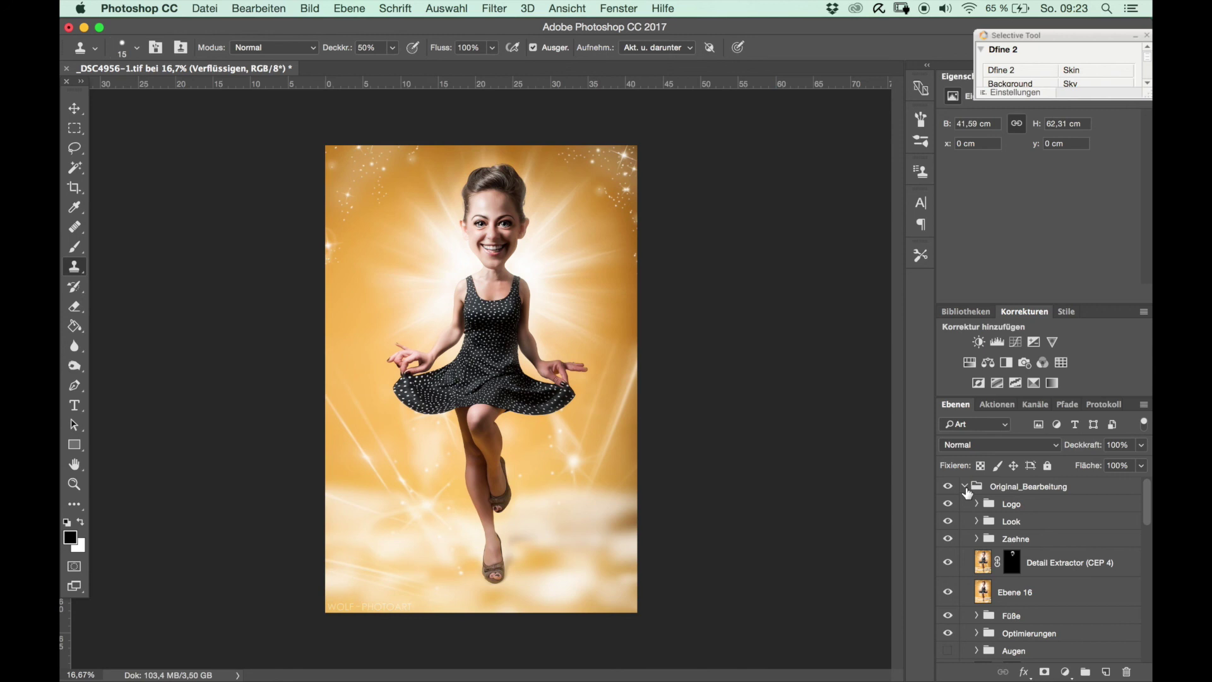
left_click(964, 486)
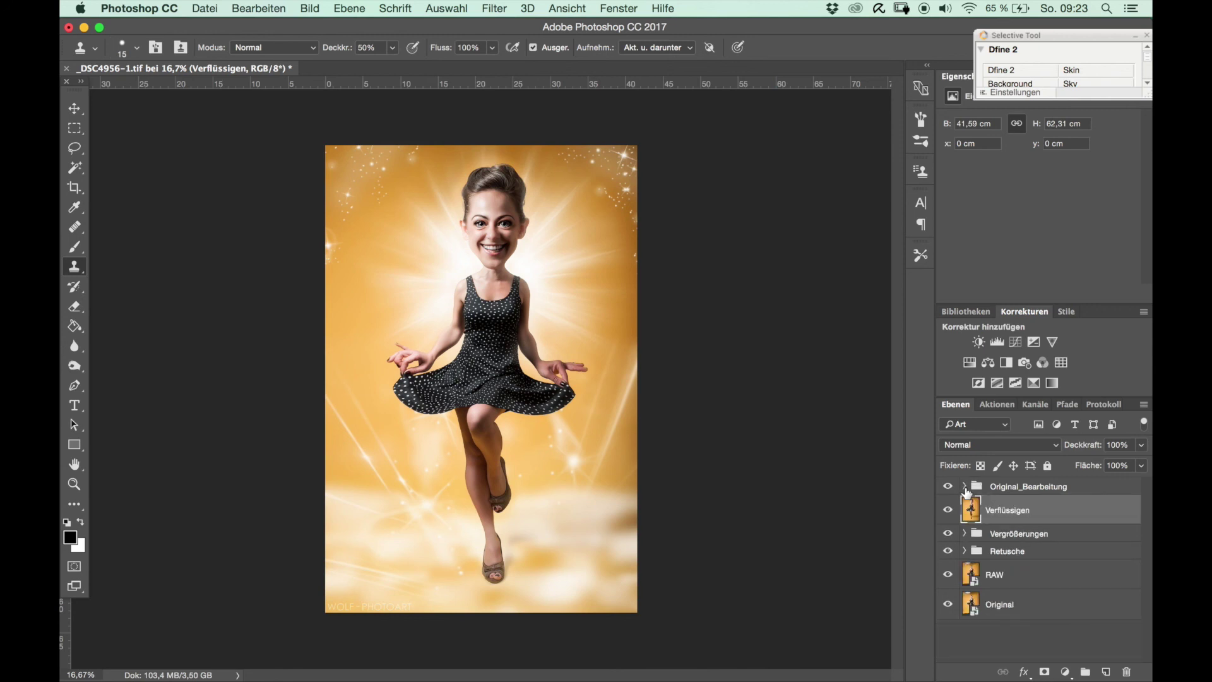